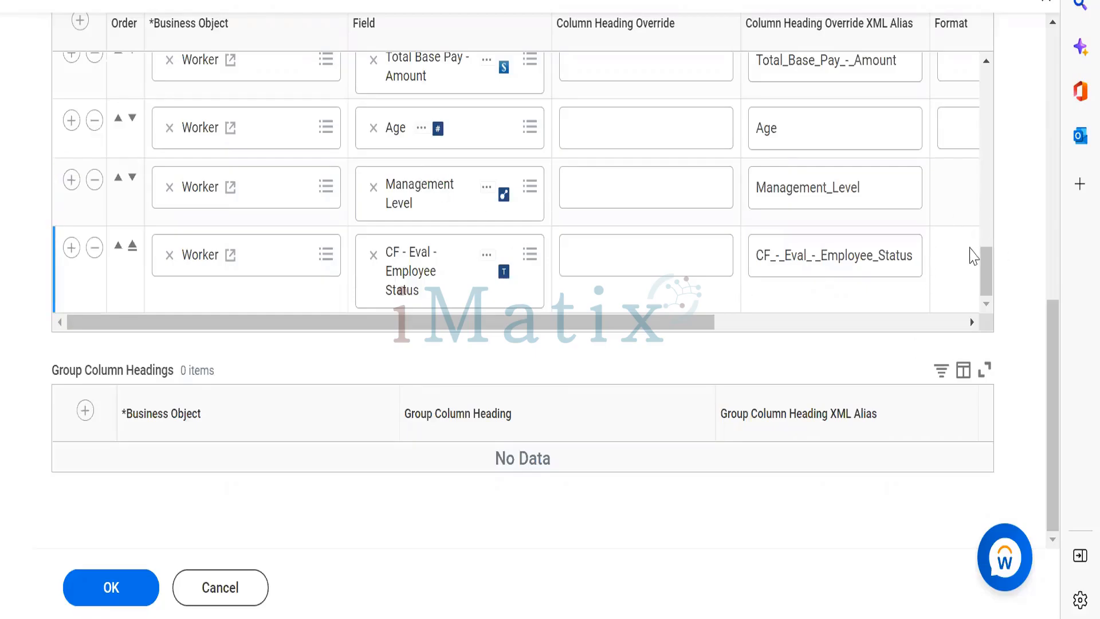
left_click_drag(986, 261, 977, 300)
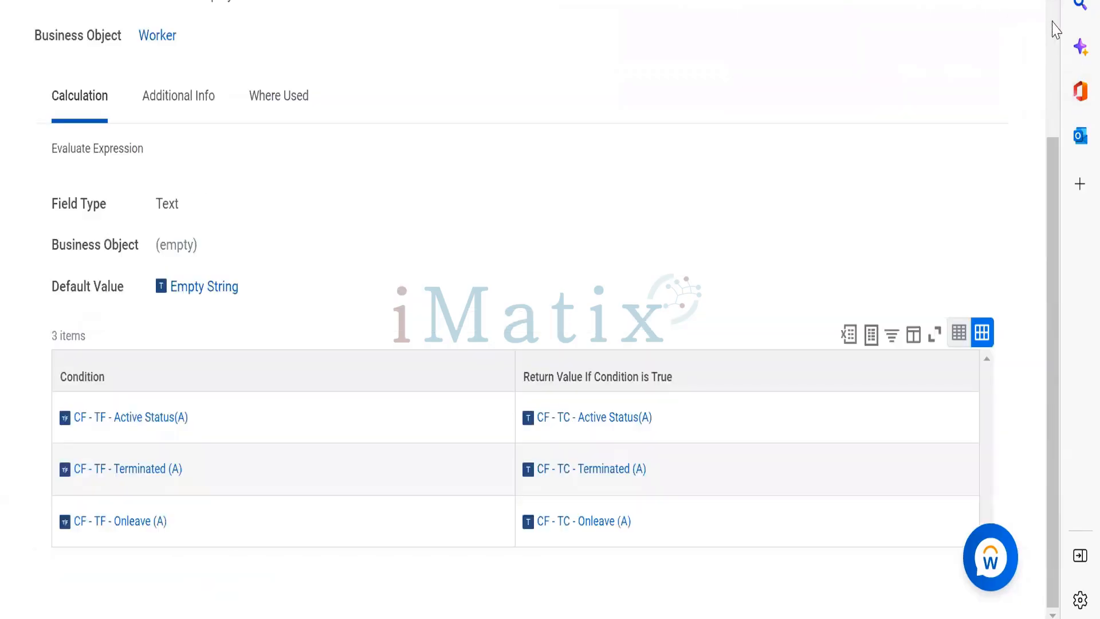
Search for "create calc fiel" and open the Create Calculated Field task.
scroll(1056, 29, "up", 2)
left_click(388, 17)
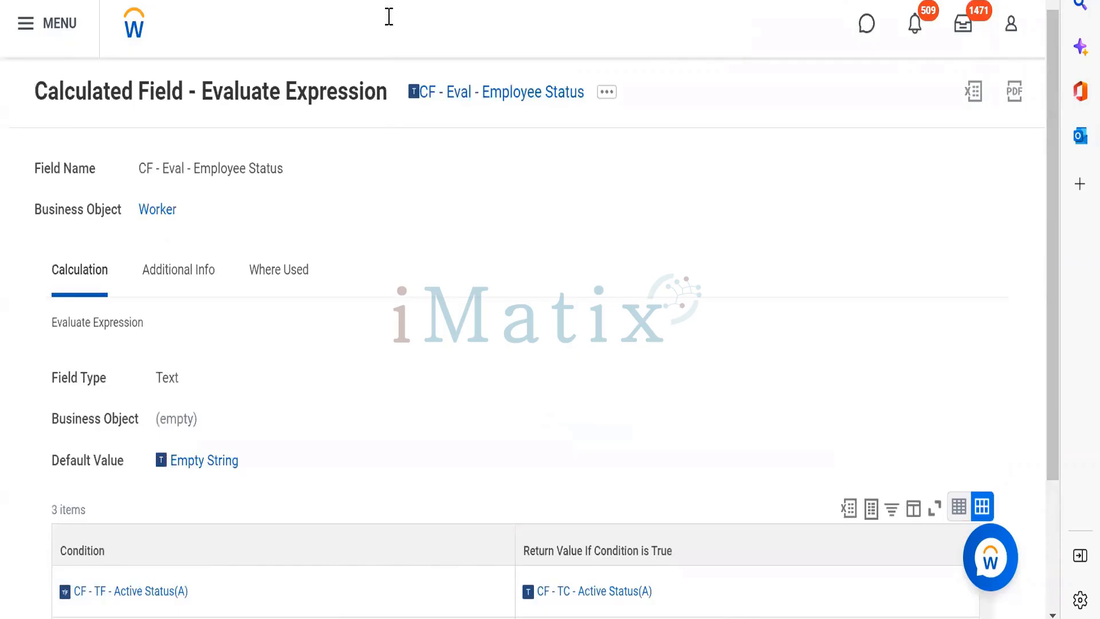
type("crea")
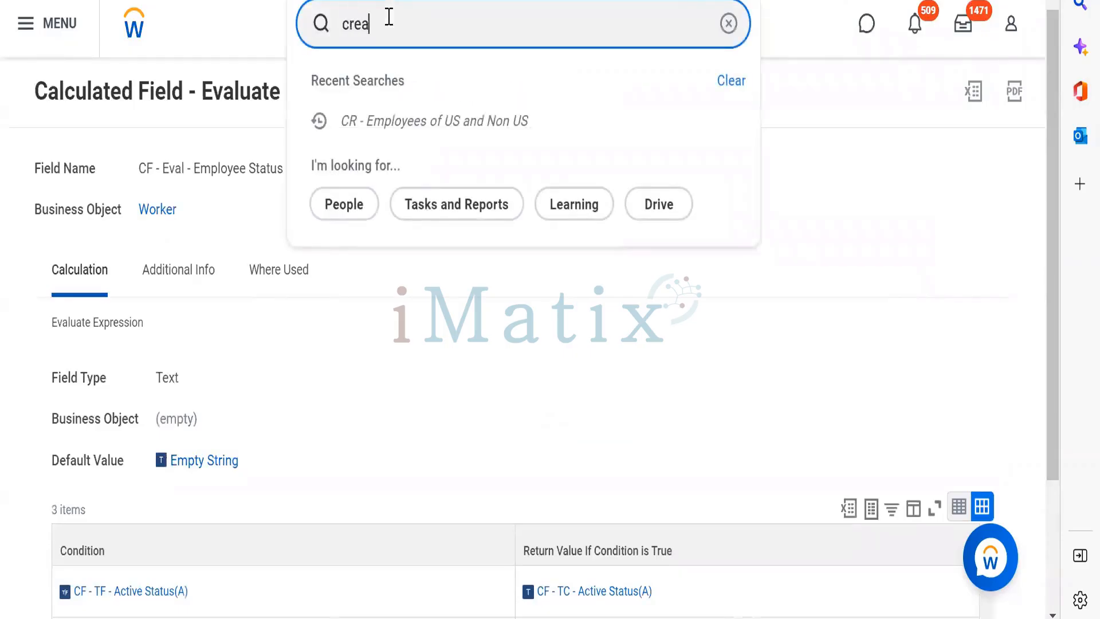
type("te eac")
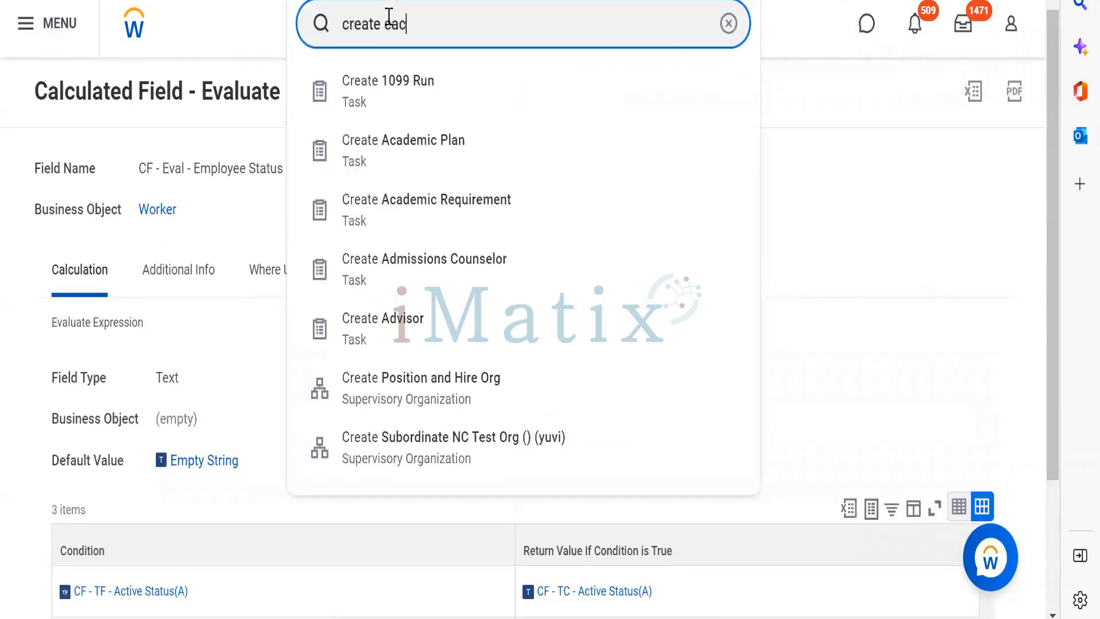
key("BackSpace")
key("BackSpace")
type("alc")
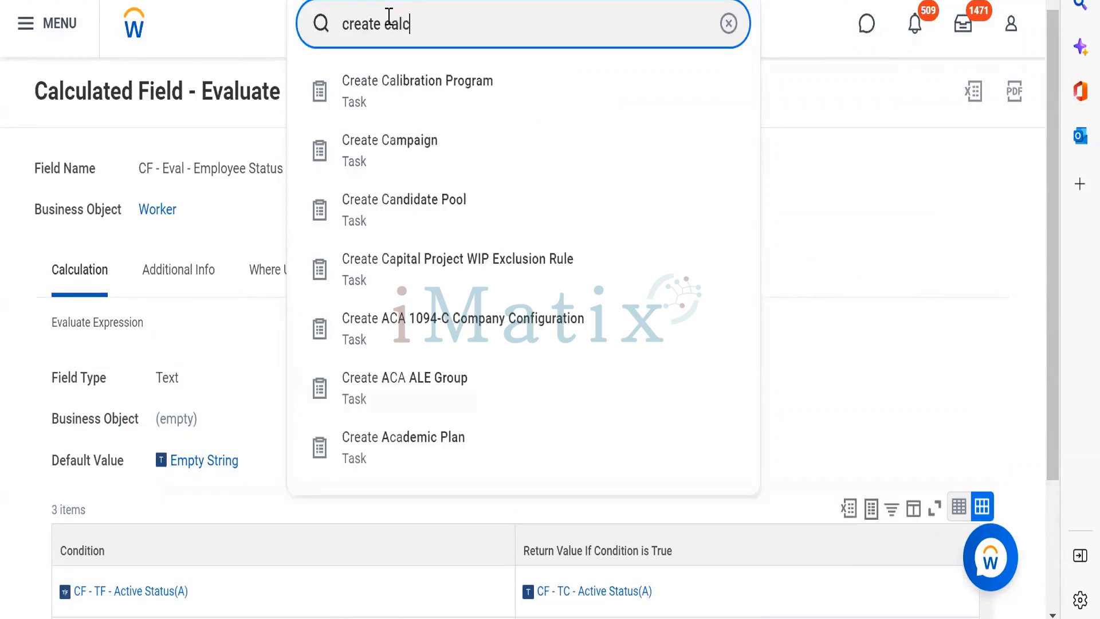
type(" fiel")
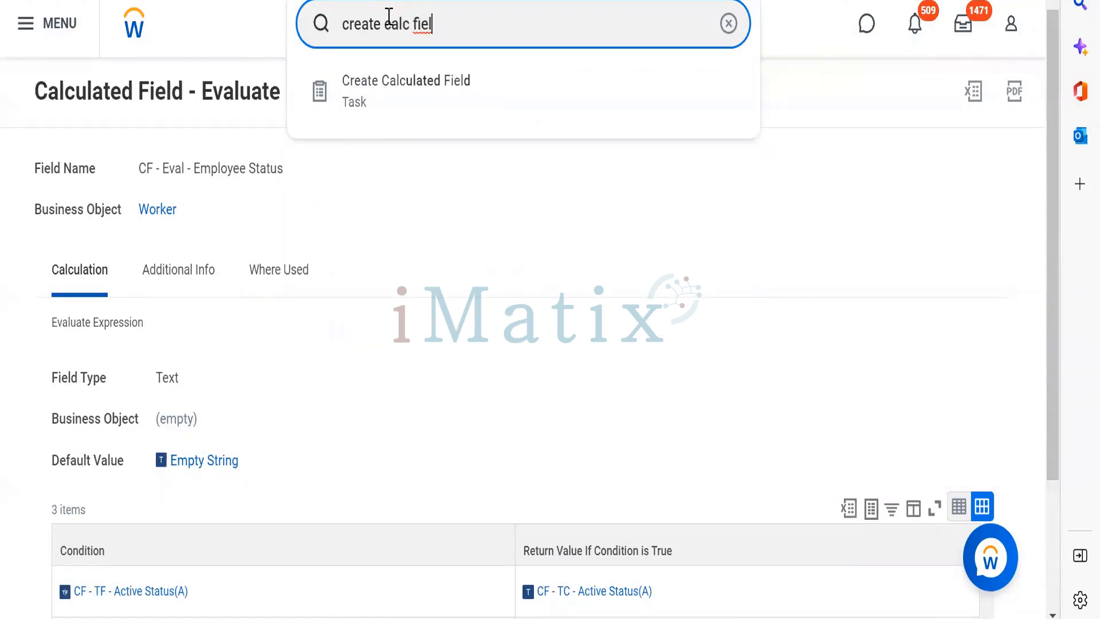
left_click(385, 100)
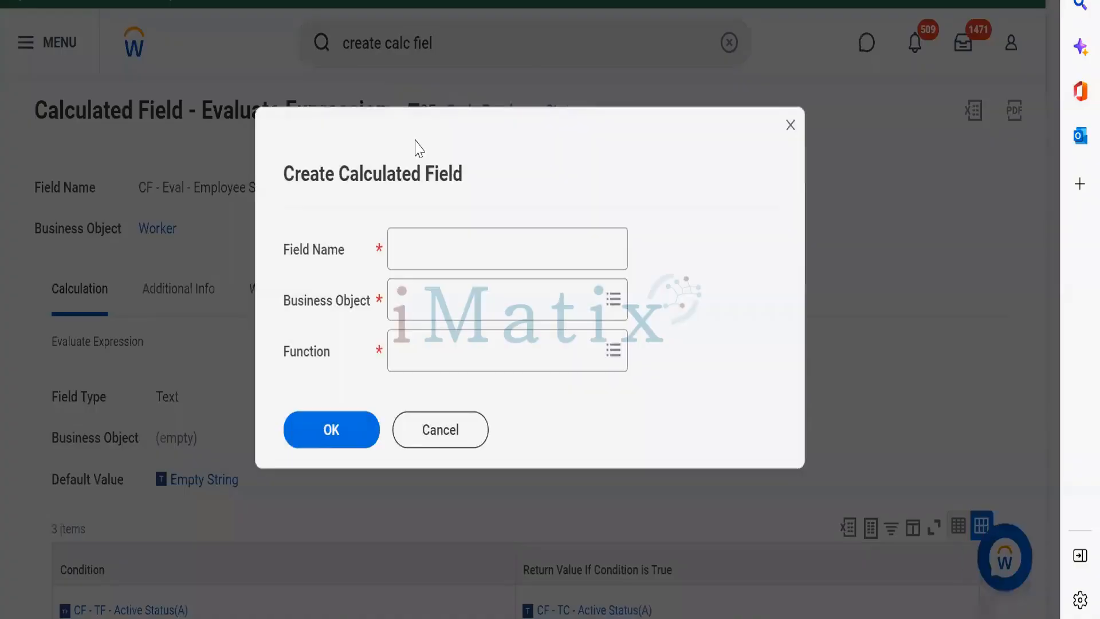
Name the new calculated field "CF - Arith - Bonus Pay (A)".
left_click(418, 253)
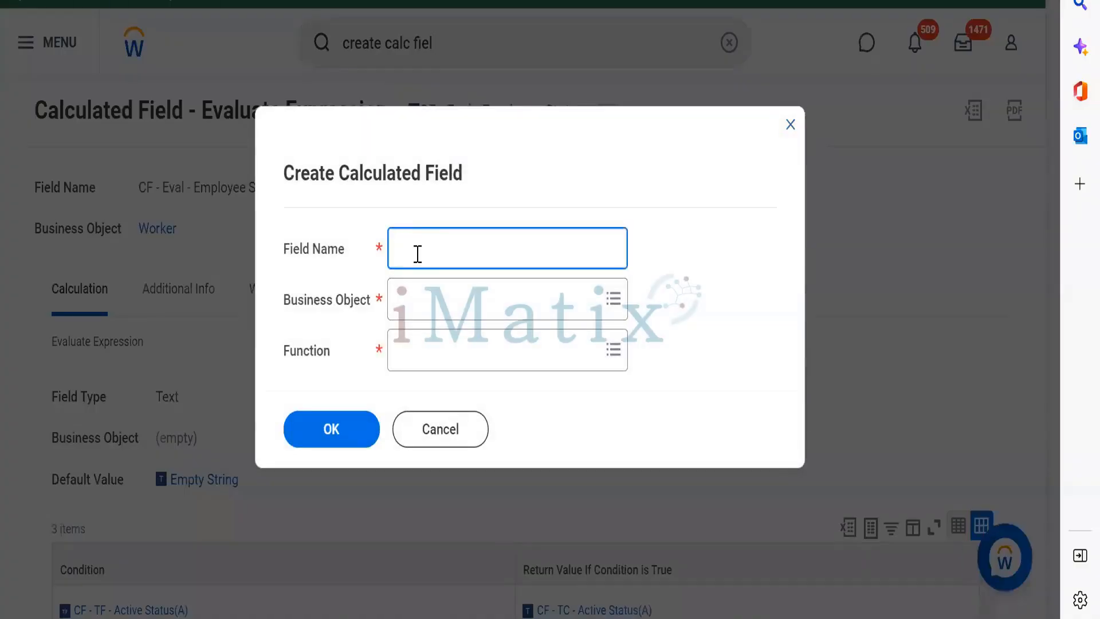
type("CF - Arith - Bonus Pau")
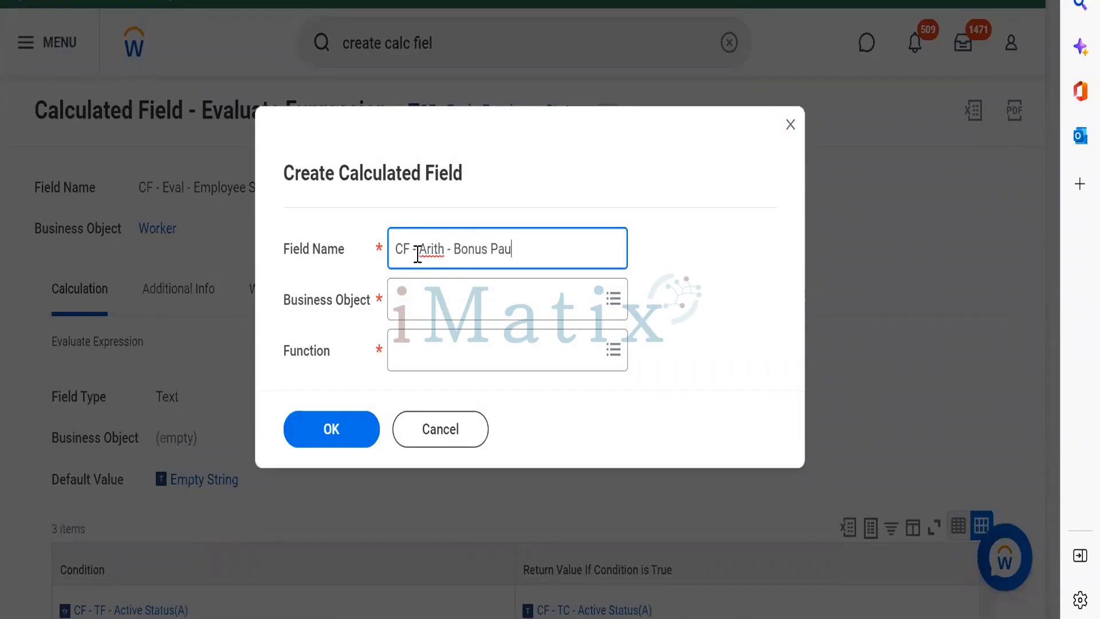
key("BackSpace")
type("y ")
type("on")
key("BackSpace")
key("BackSpace")
type("(A)")
Set the business object to Worker and the function to Arithmetic Calculation, and continue to the calculation definition.
left_click(435, 299)
type("worker")
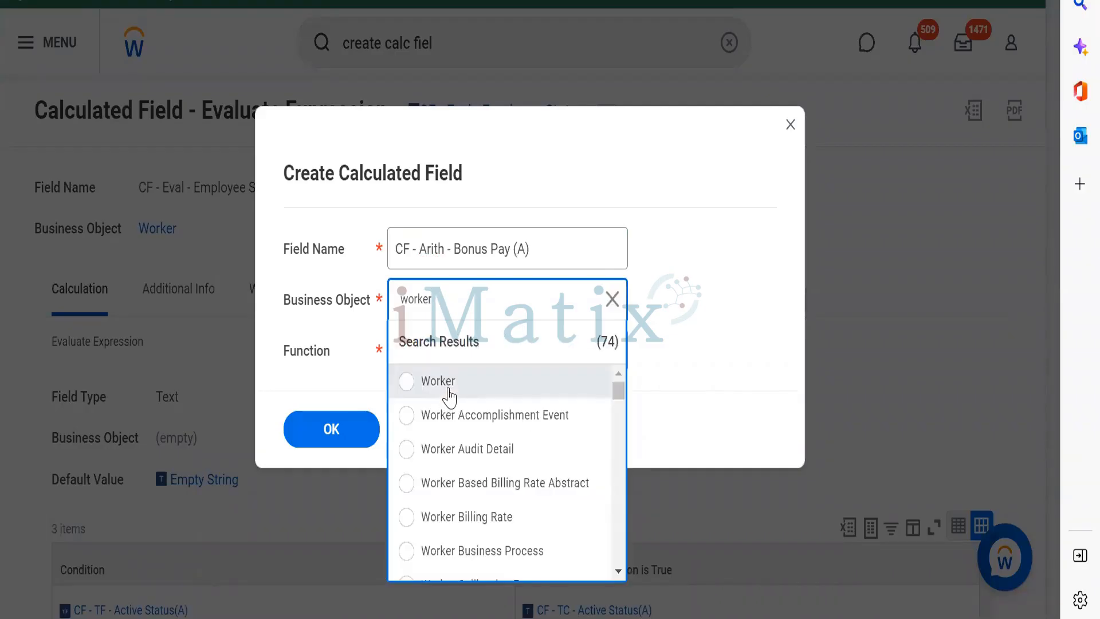
left_click(450, 396)
left_click(430, 363)
type("a")
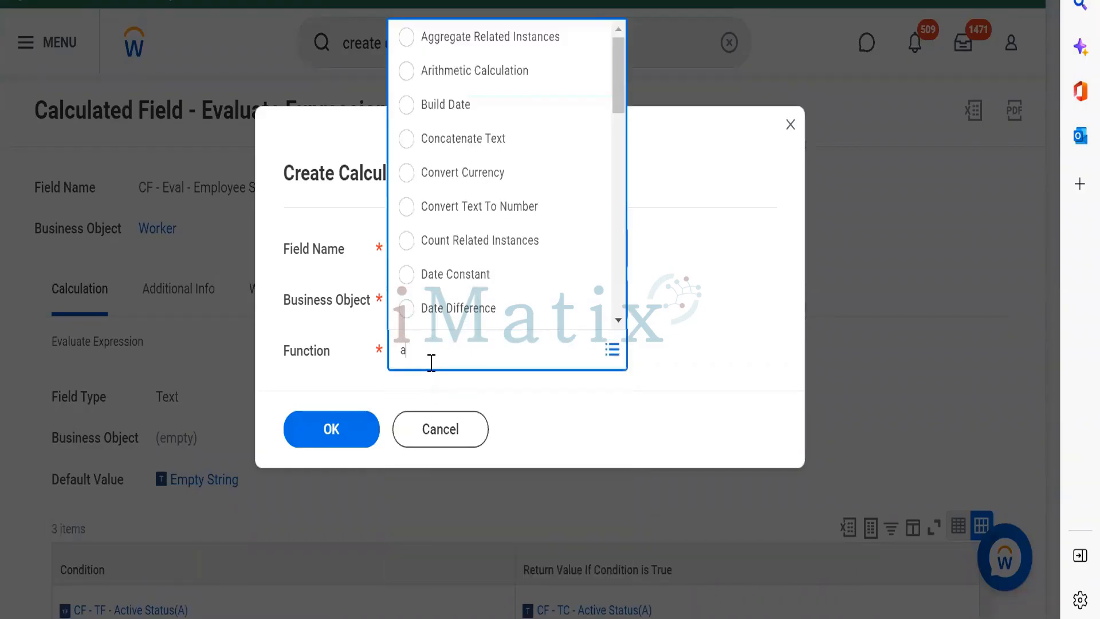
type("rith")
key("Return")
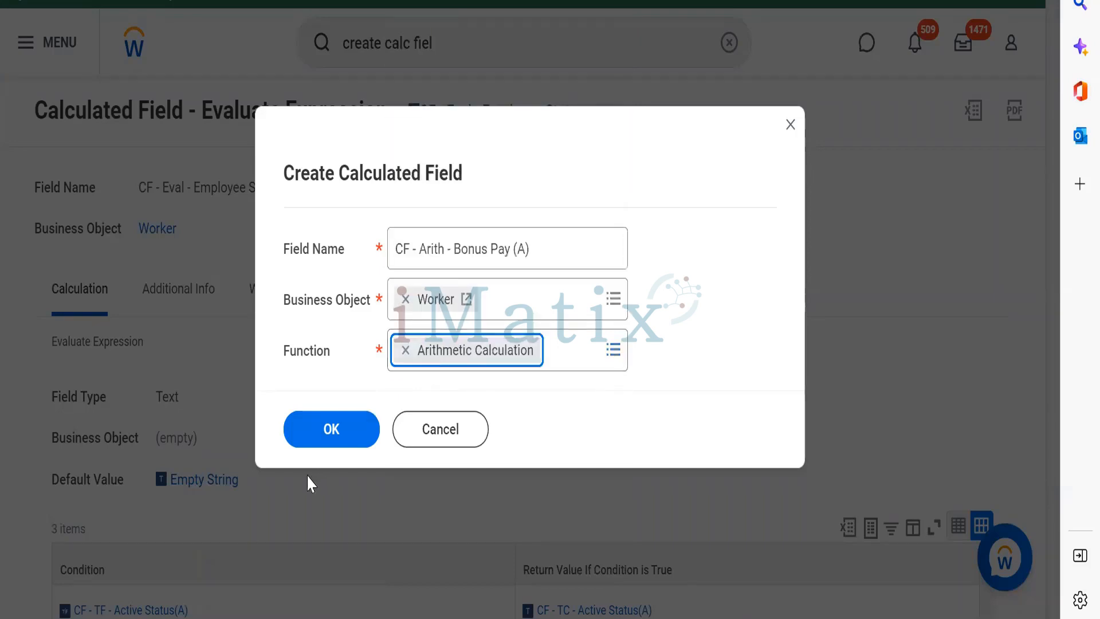
left_click(322, 445)
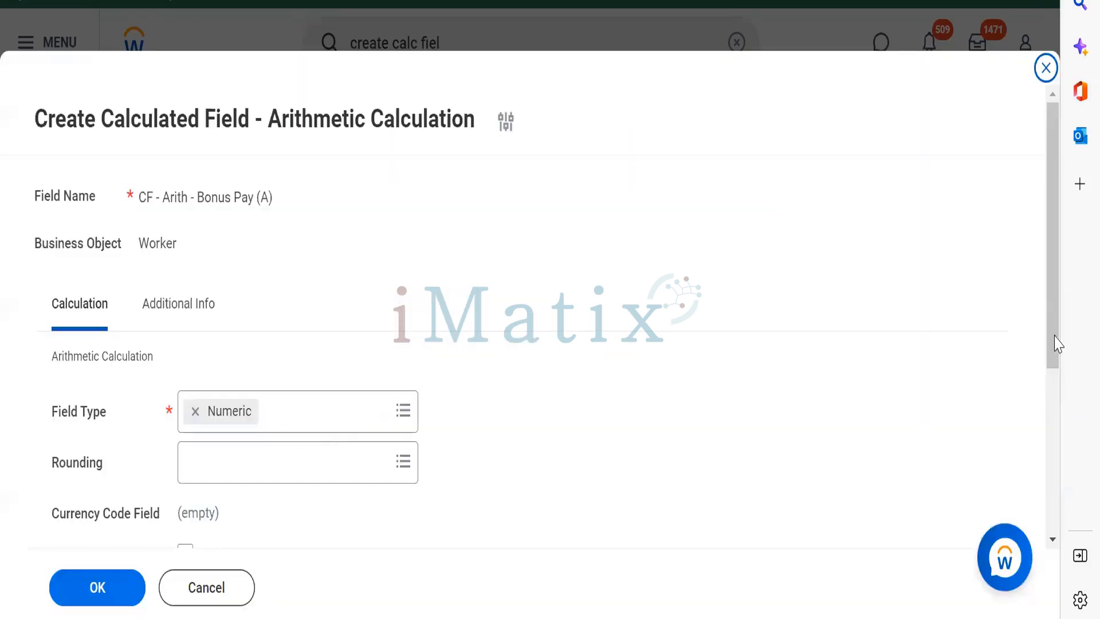
Set the field in the first arithmetic expression row to Total Base Pay - Amount.
left_click_drag(1057, 335, 1072, 413)
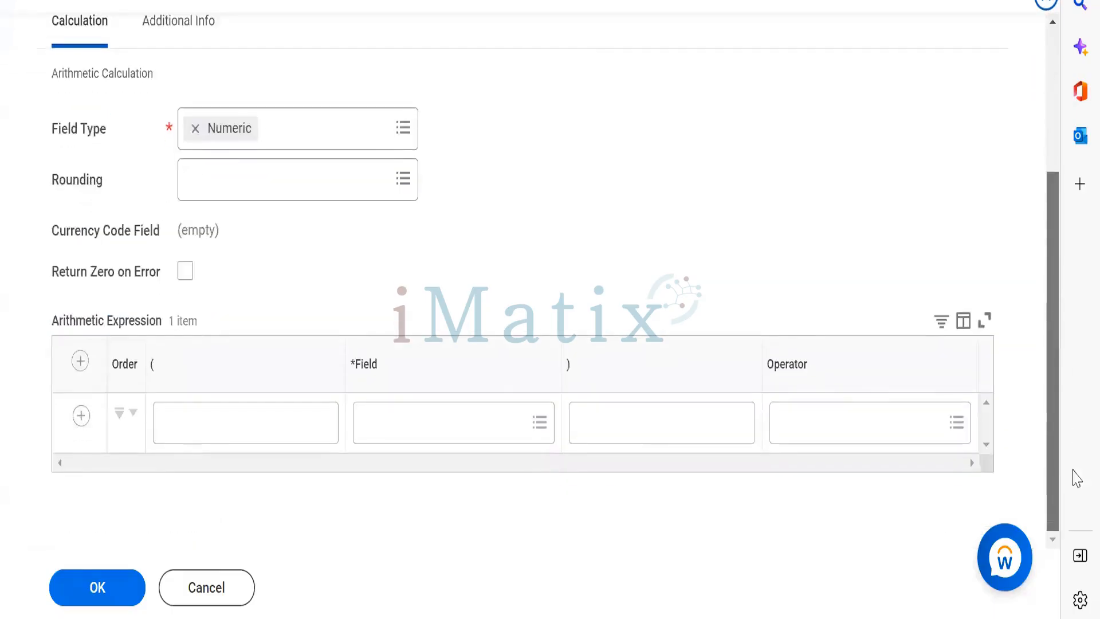
left_click(399, 439)
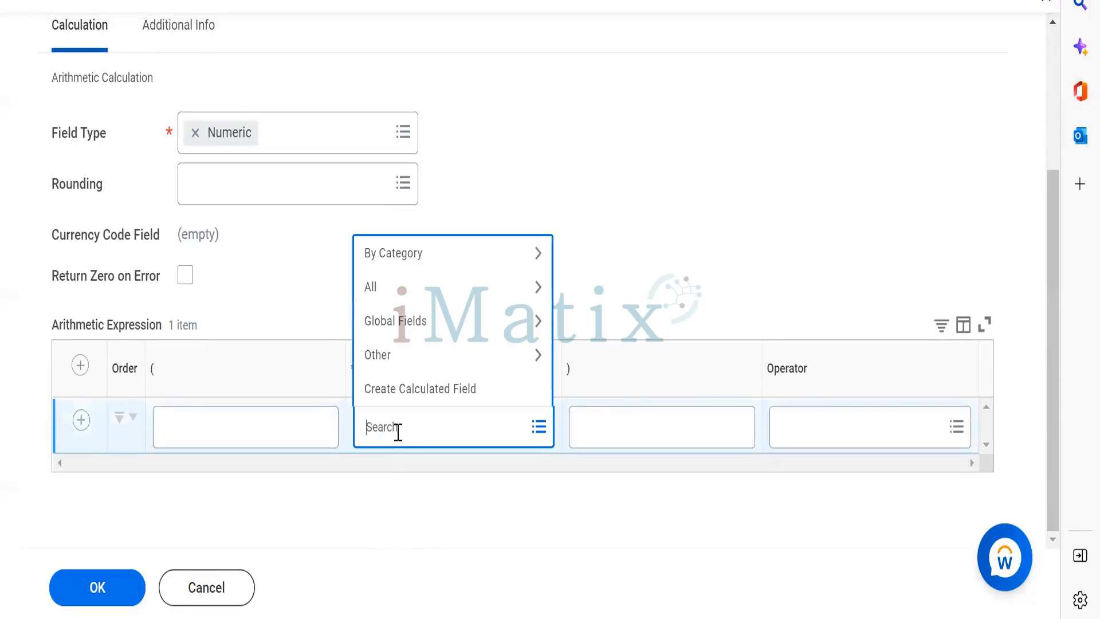
type("totao ")
type("base")
key("BackSpace")
key("BackSpace")
key("BackSpace")
key("BackSpace")
key("BackSpace")
key("BackSpace")
key("Return")
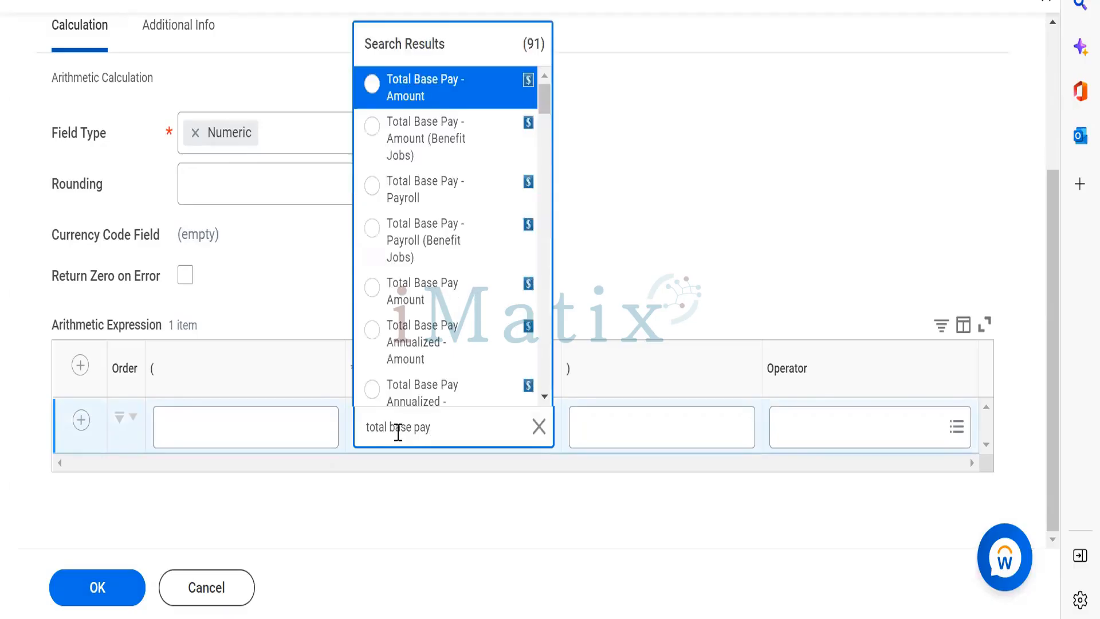
left_click(446, 102)
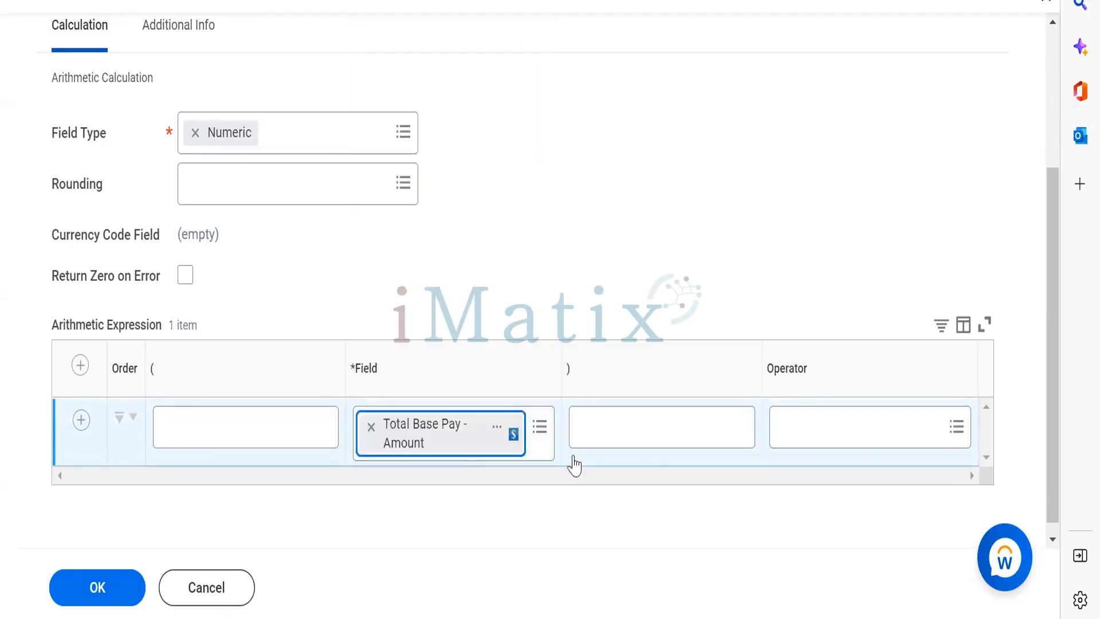
Set the operator of the Total Base Pay - Amount row to * (Multiply).
left_click(653, 423)
left_click(821, 433)
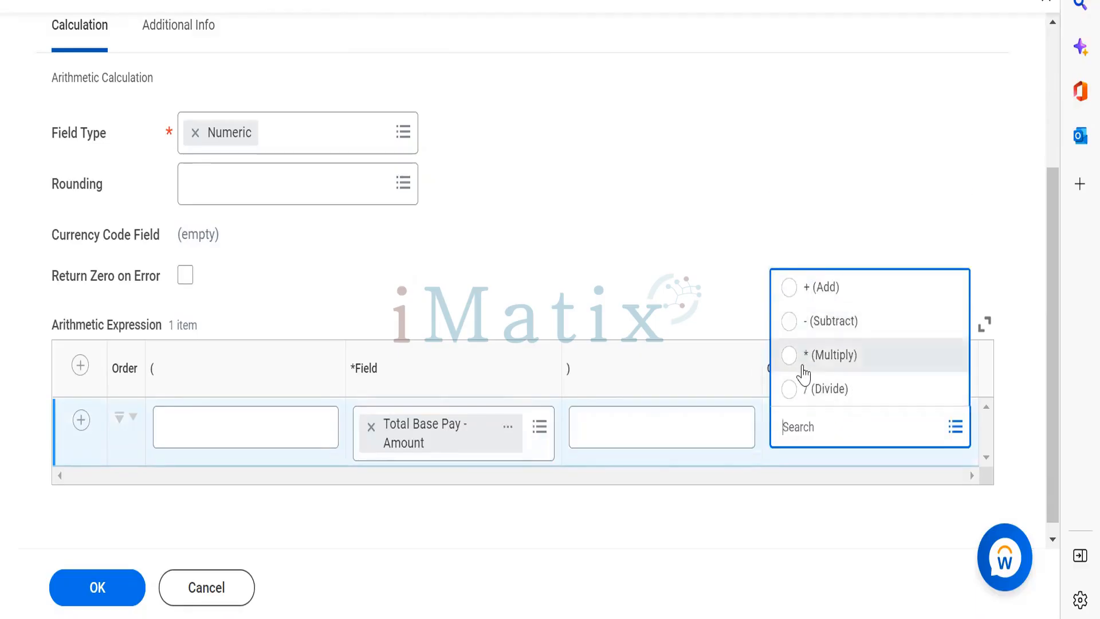
left_click(803, 361)
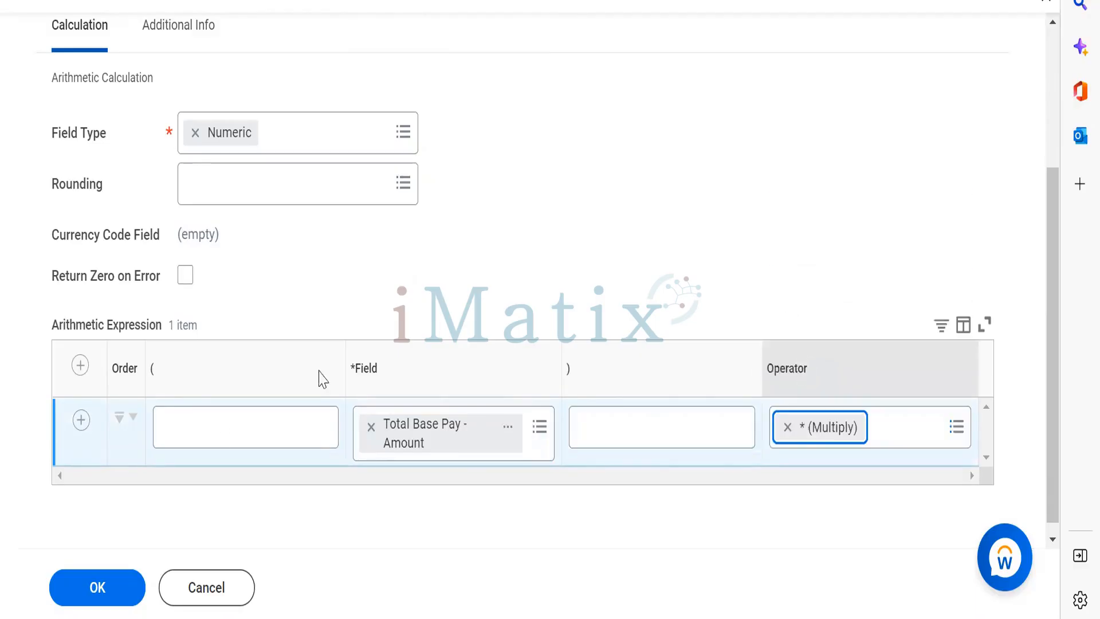
Add a second expression row with the constant 10 as its field and / (Divide) as its operator.
left_click(81, 420)
left_click(396, 485)
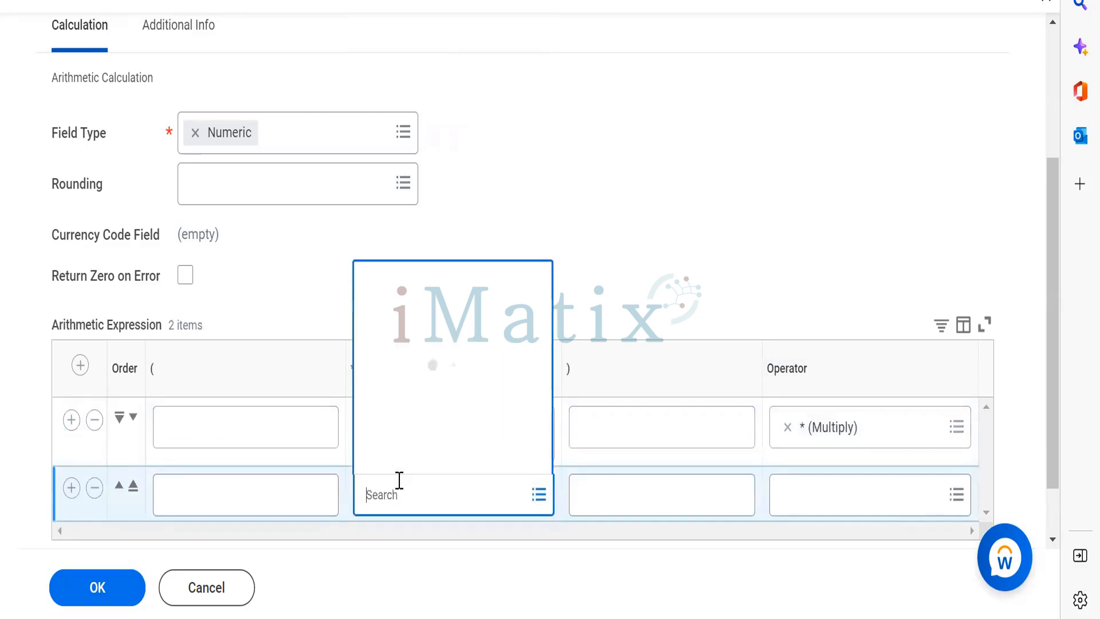
type("10")
key("Return")
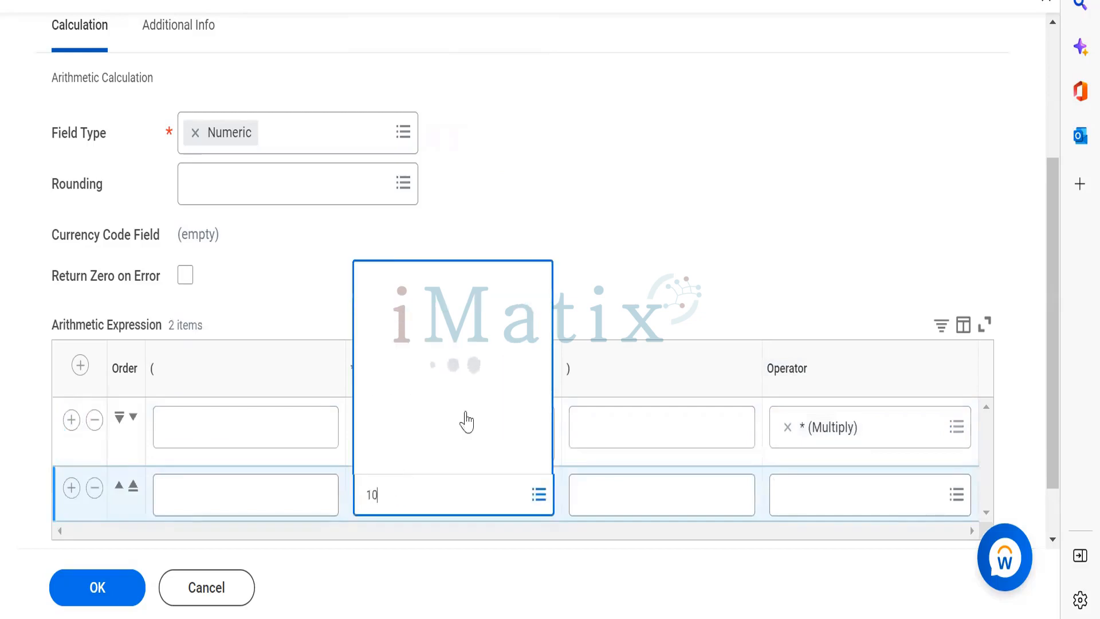
left_click(414, 93)
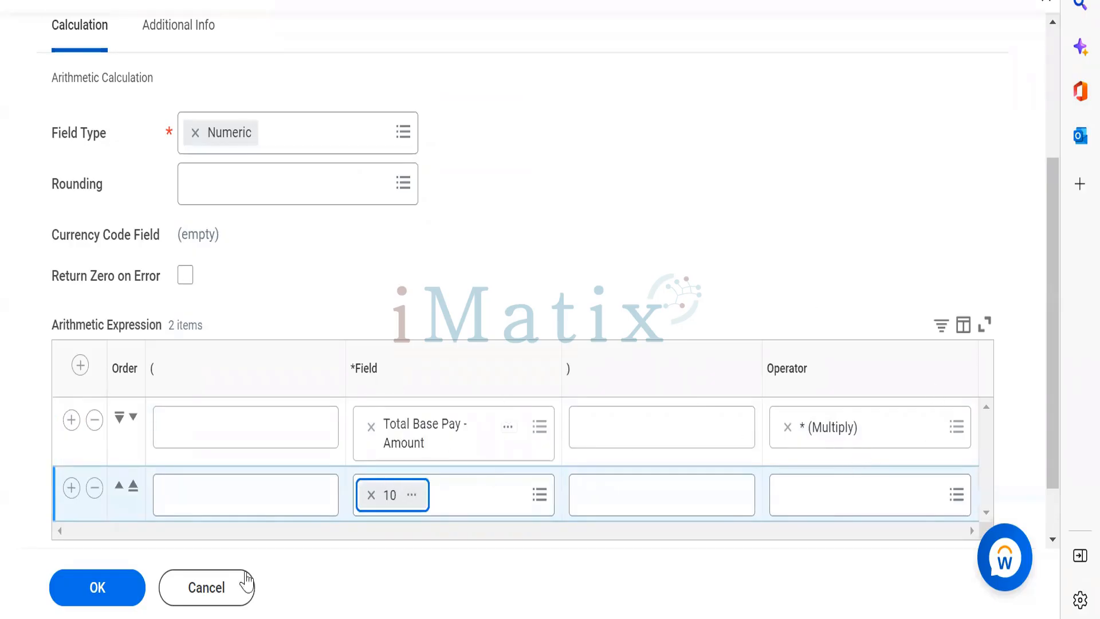
left_click(851, 510)
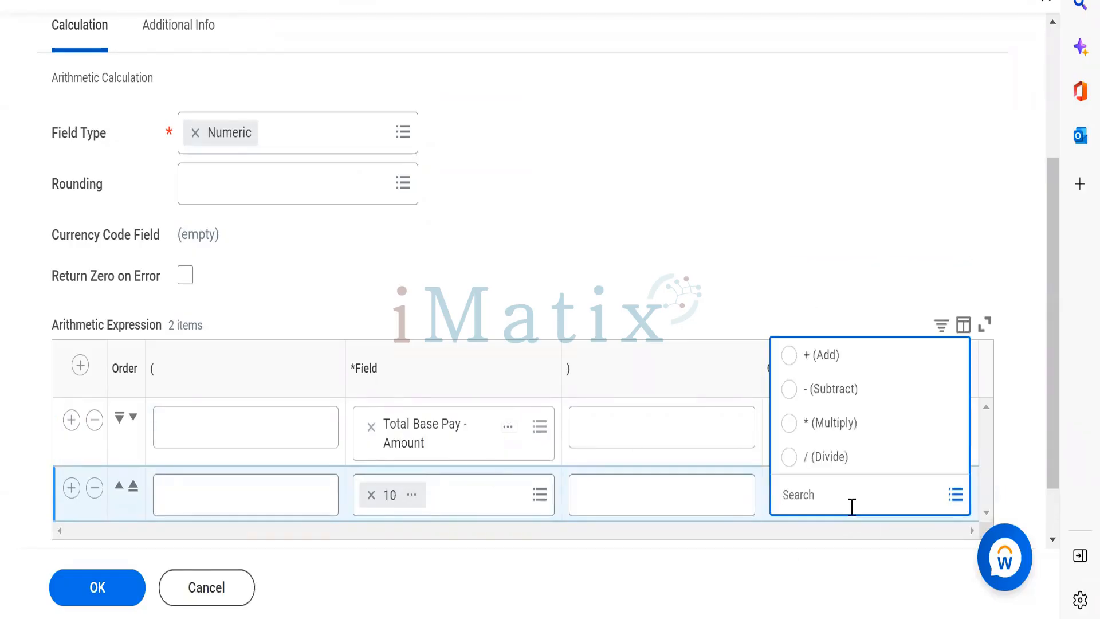
left_click(845, 466)
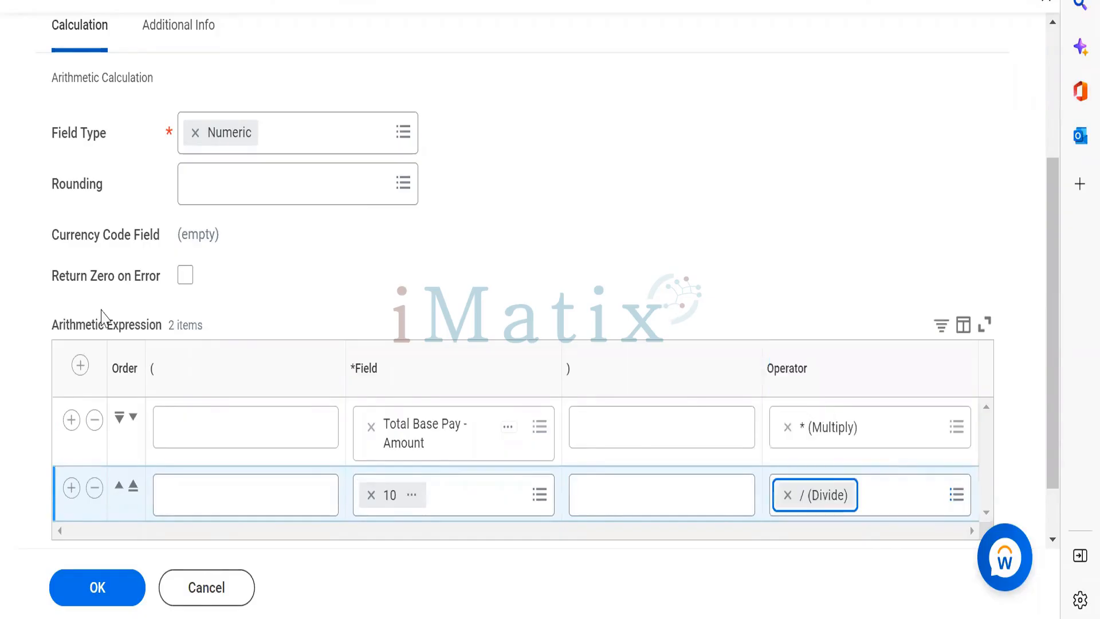
Add a third expression row with the constant 100 as its field.
left_click(71, 488)
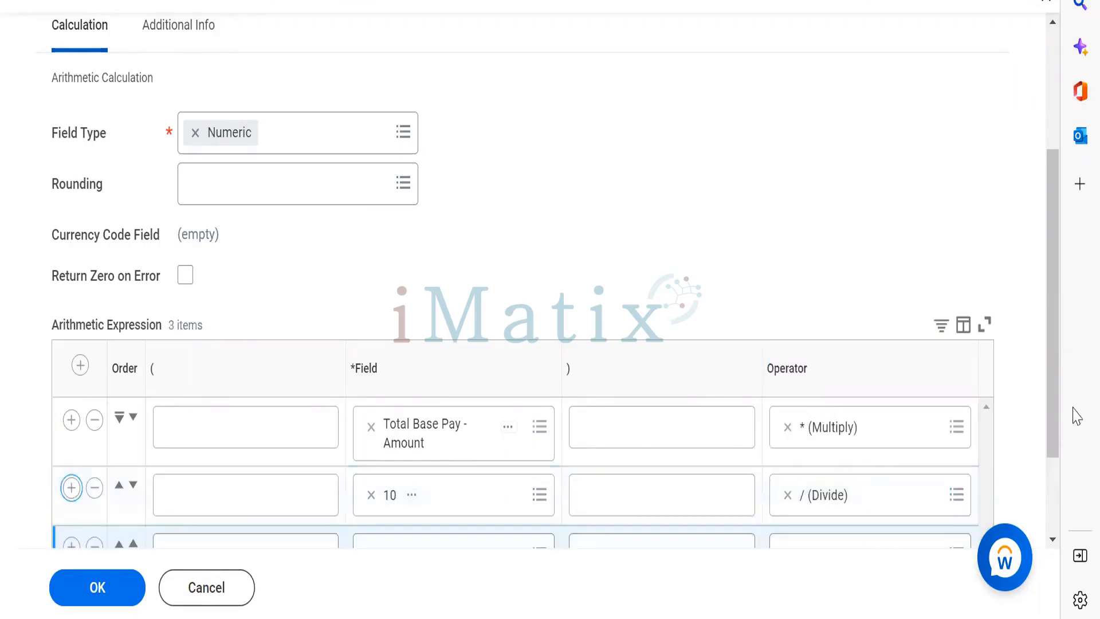
scroll(1054, 508, "down", 1)
scroll(1054, 509, "down", 1)
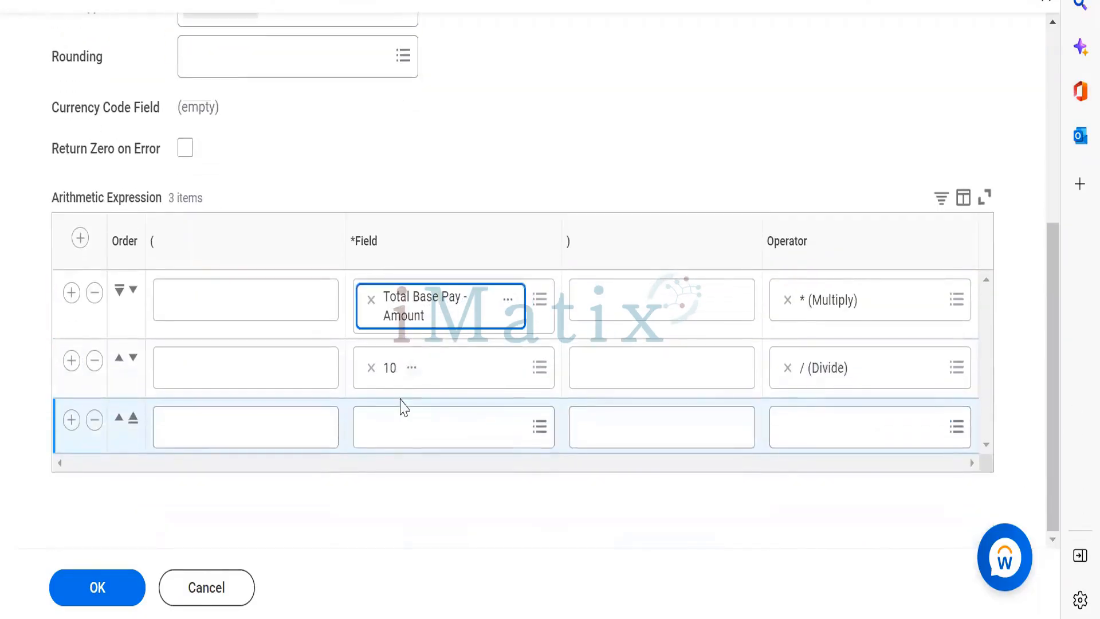
left_click(407, 425)
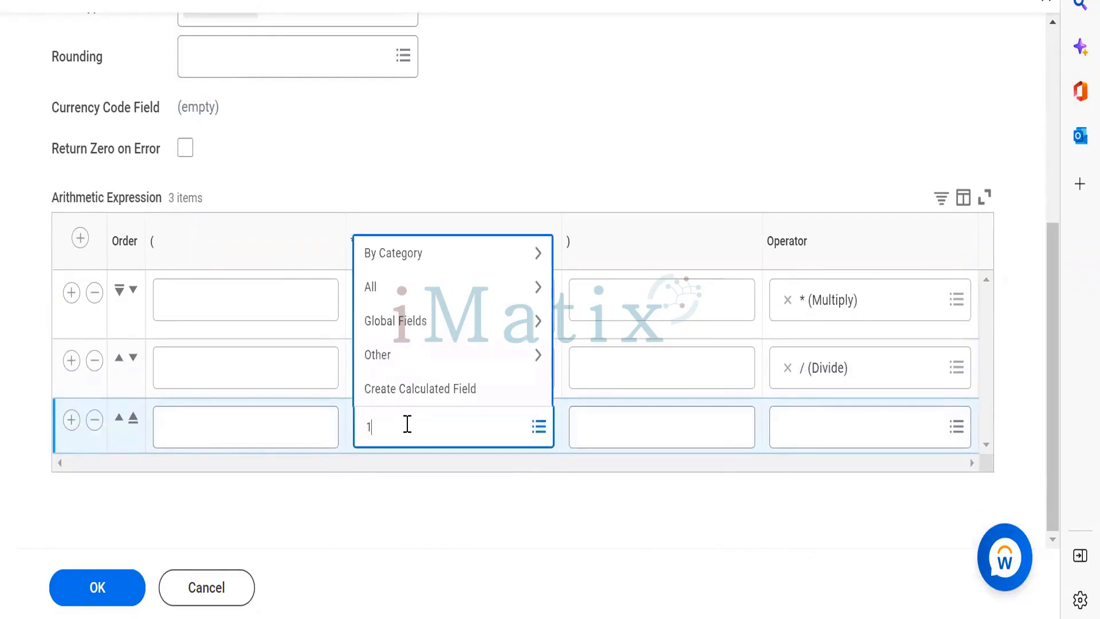
key("Return")
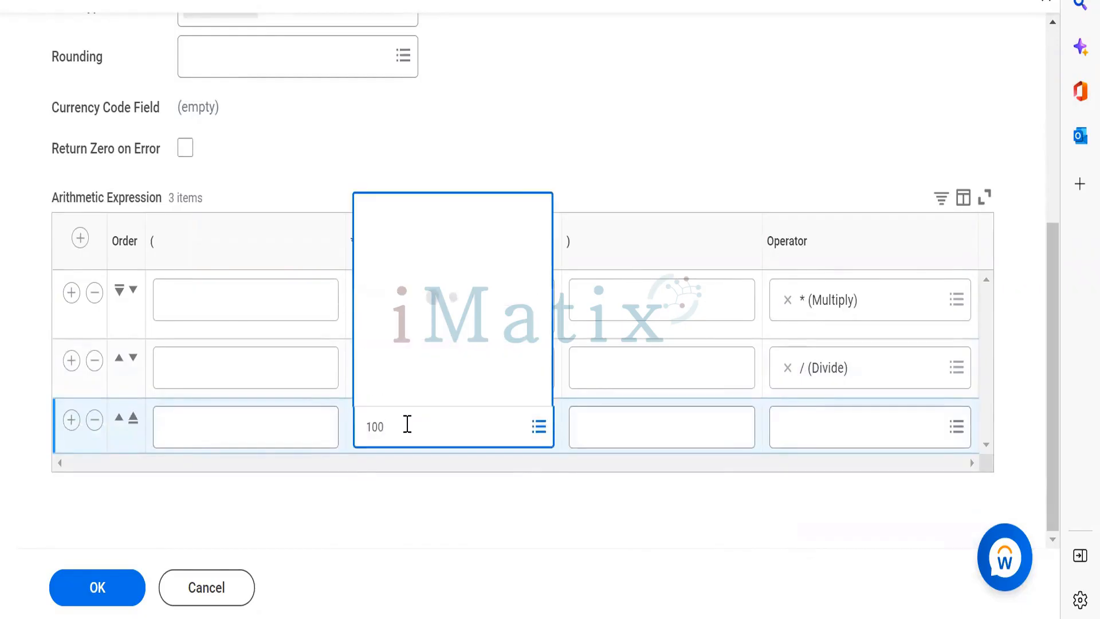
left_click(393, 80)
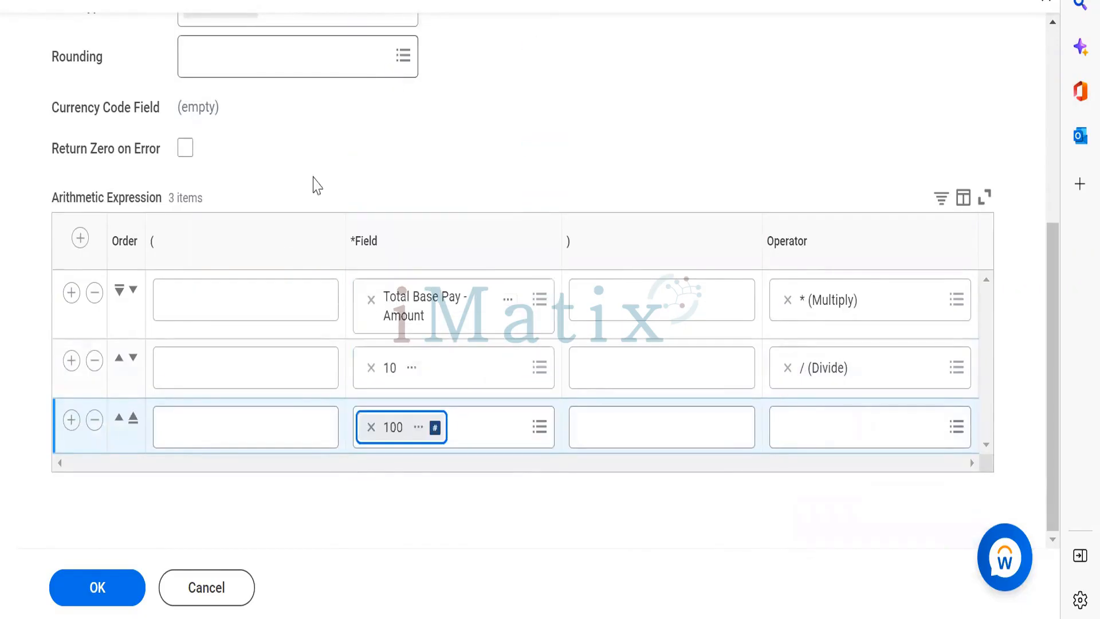
Enclose the expression in parentheses, opening in the first row and closing in the third, and save the calculated field.
left_click(275, 298)
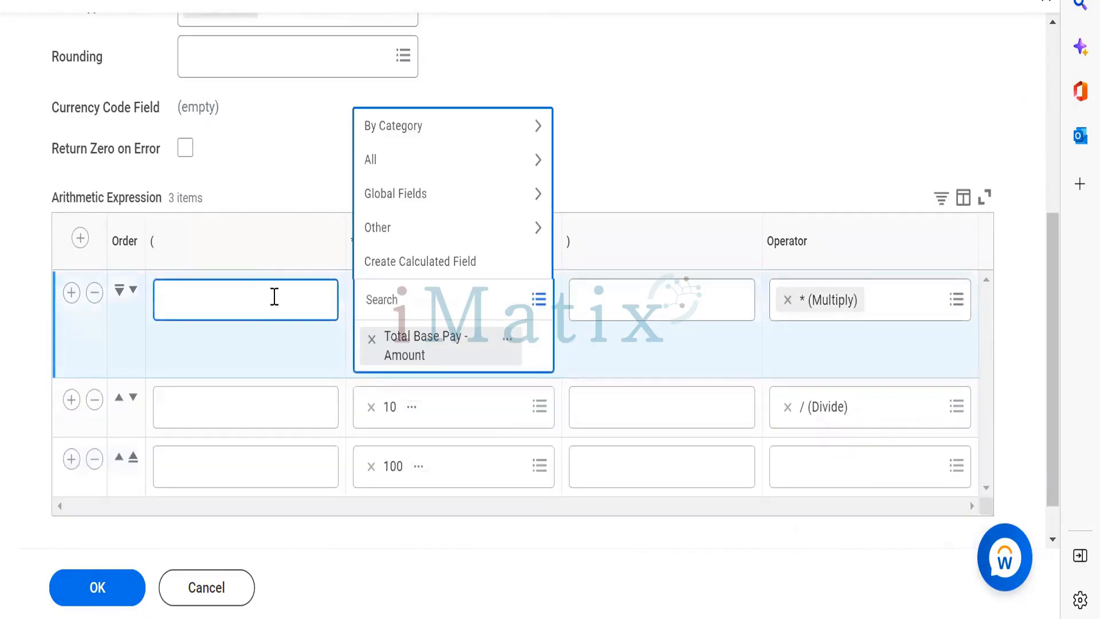
type("(")
left_click(886, 510)
left_click(677, 430)
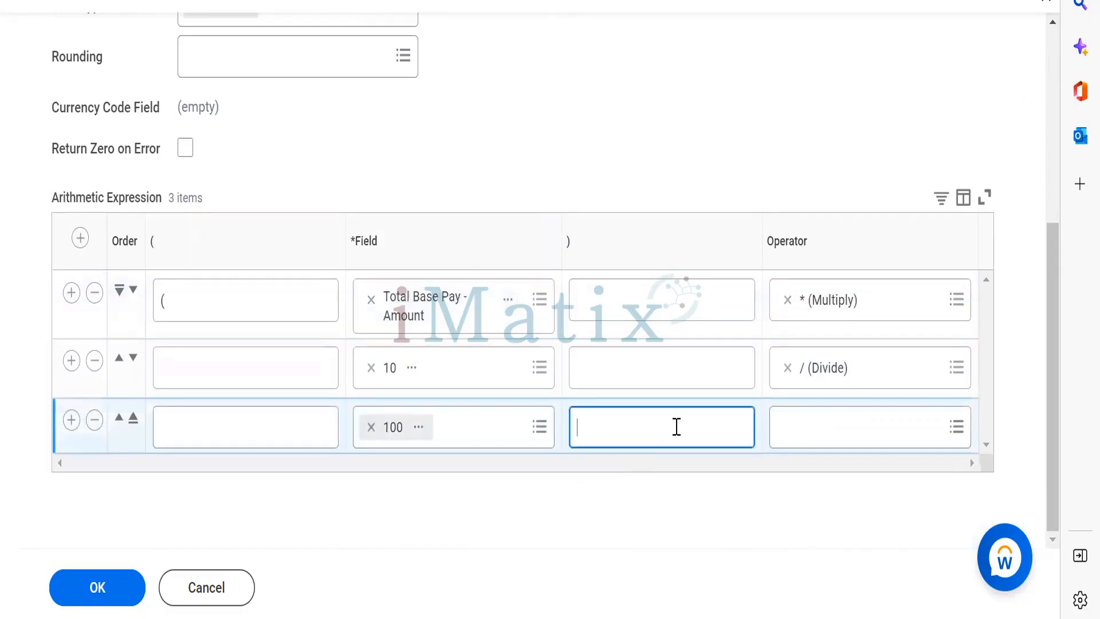
left_click(74, 587)
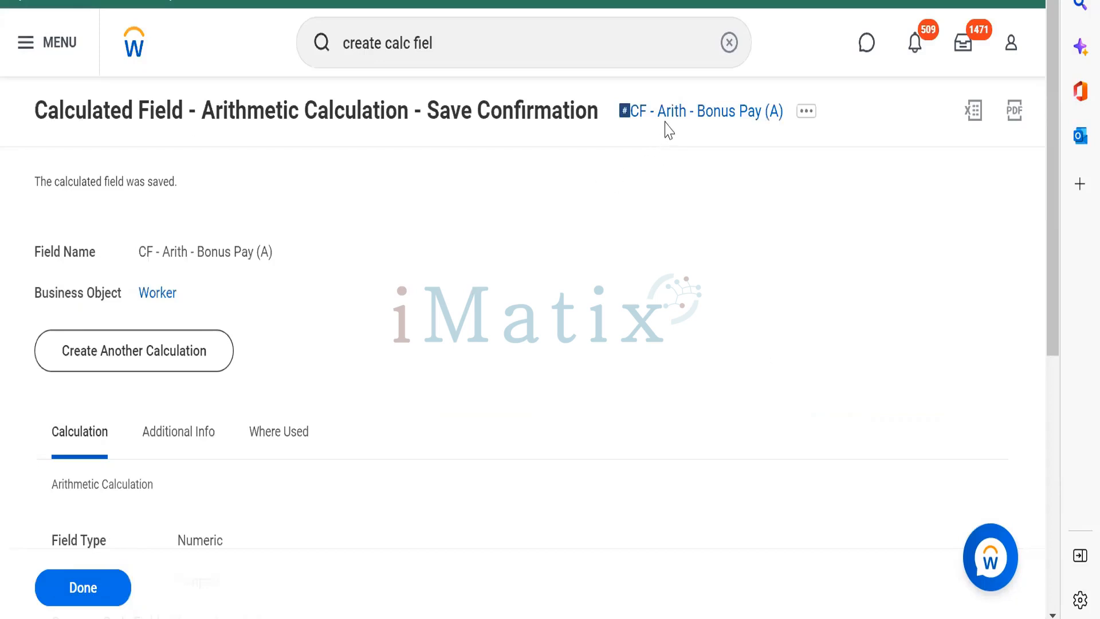
Copy the name of the saved calculated field and return to the report definition's column list.
right_click(665, 110)
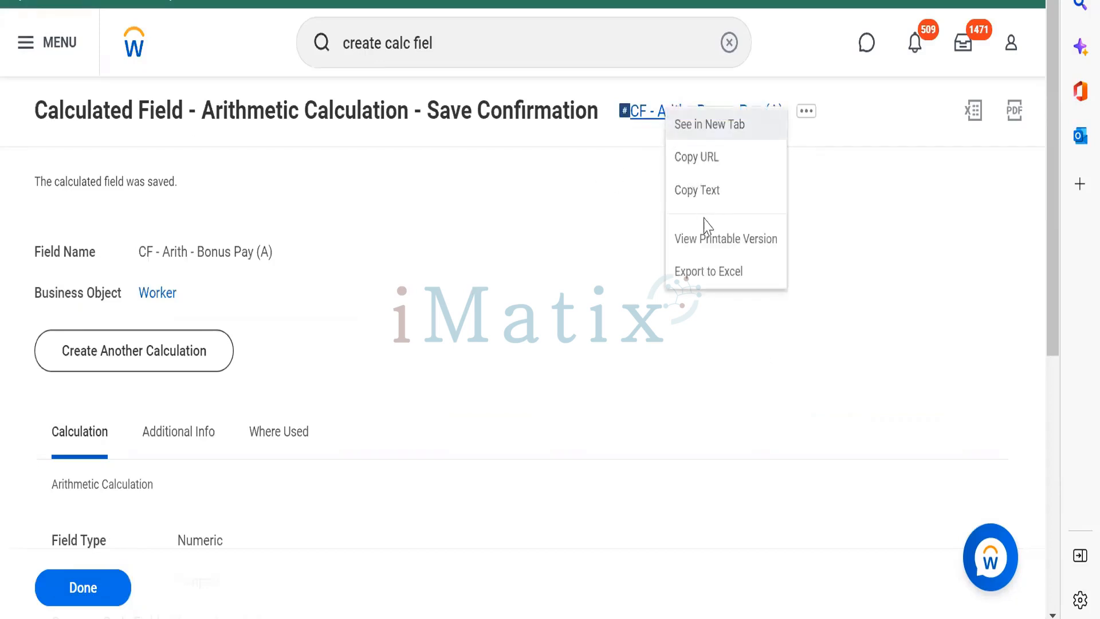
left_click(700, 195)
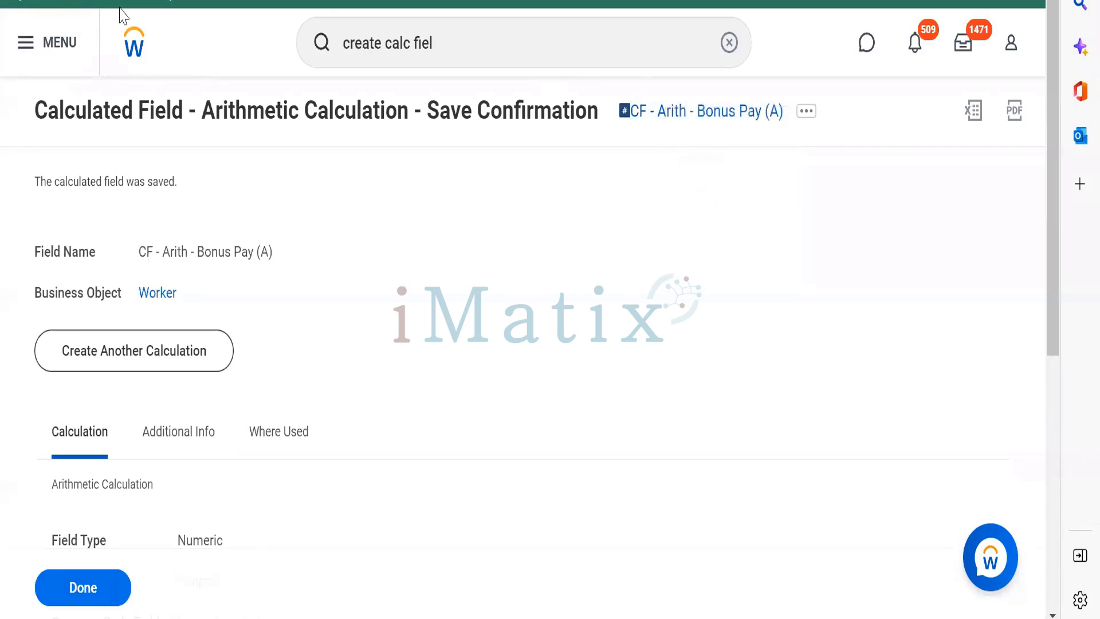
left_click(170, 1)
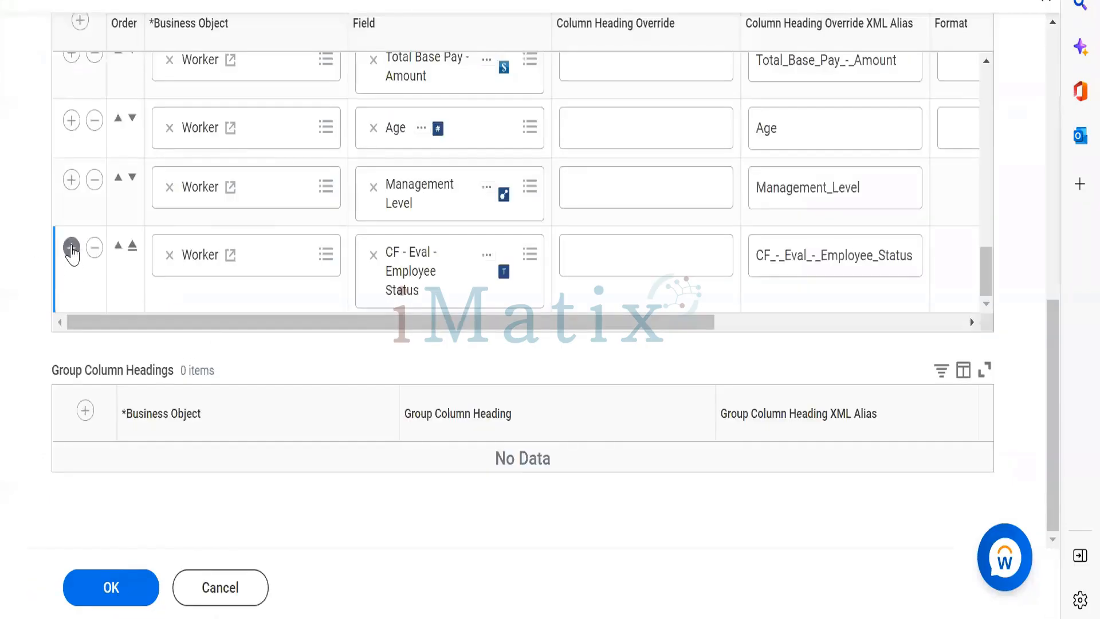
Add a Worker column for CF - Arith - Bonus Pay (A) with the heading override Bonus Pay, and try to save the report.
left_click(71, 248)
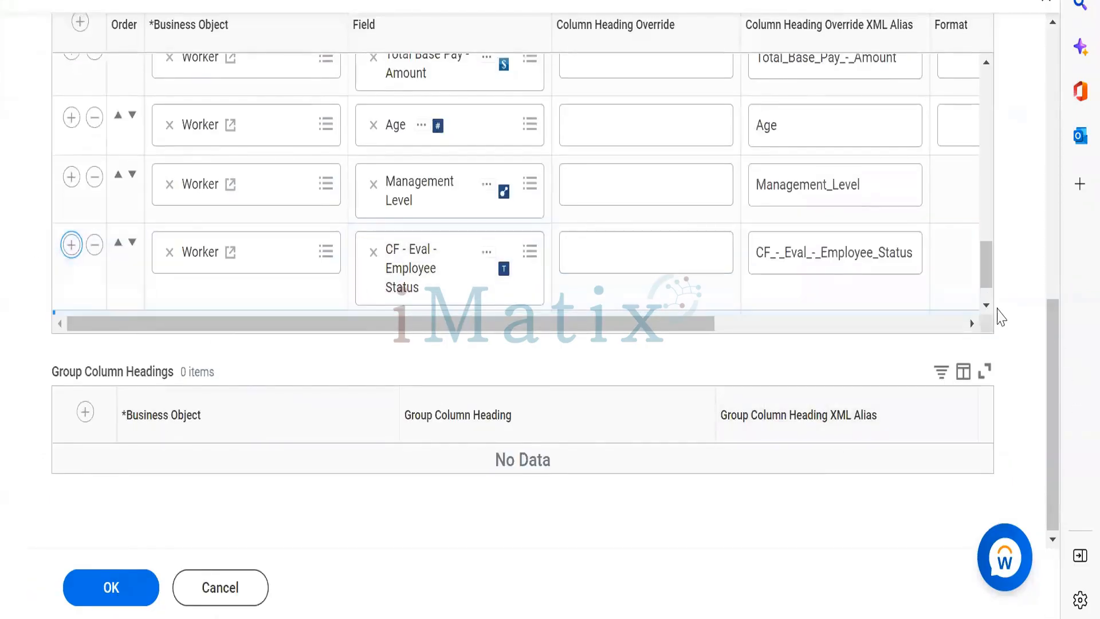
left_click(986, 306)
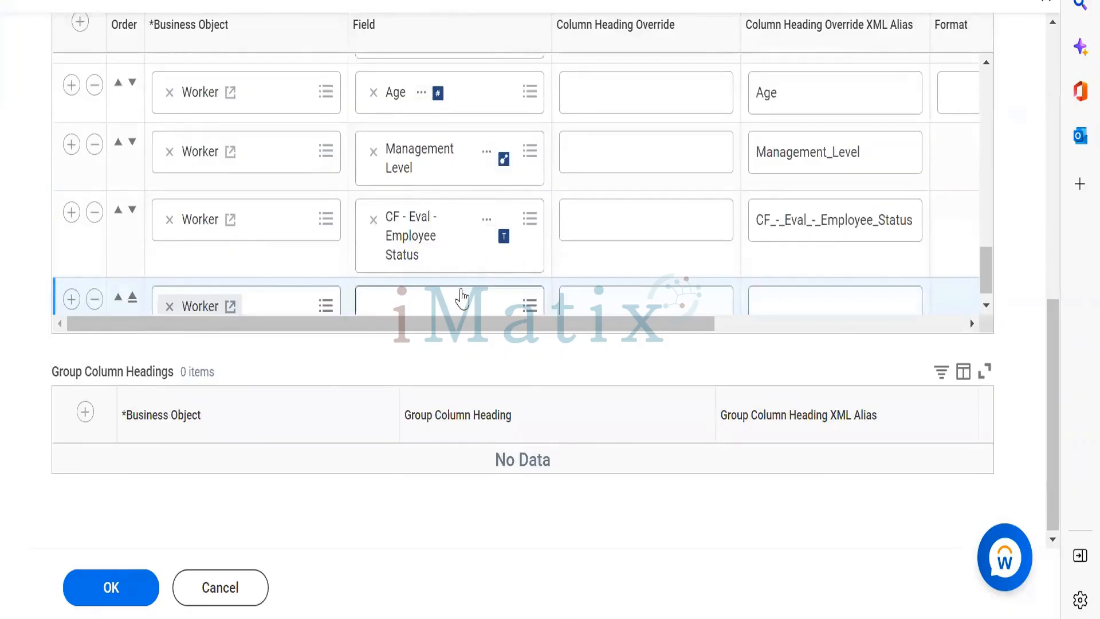
left_click(461, 292)
key("ctrl+v")
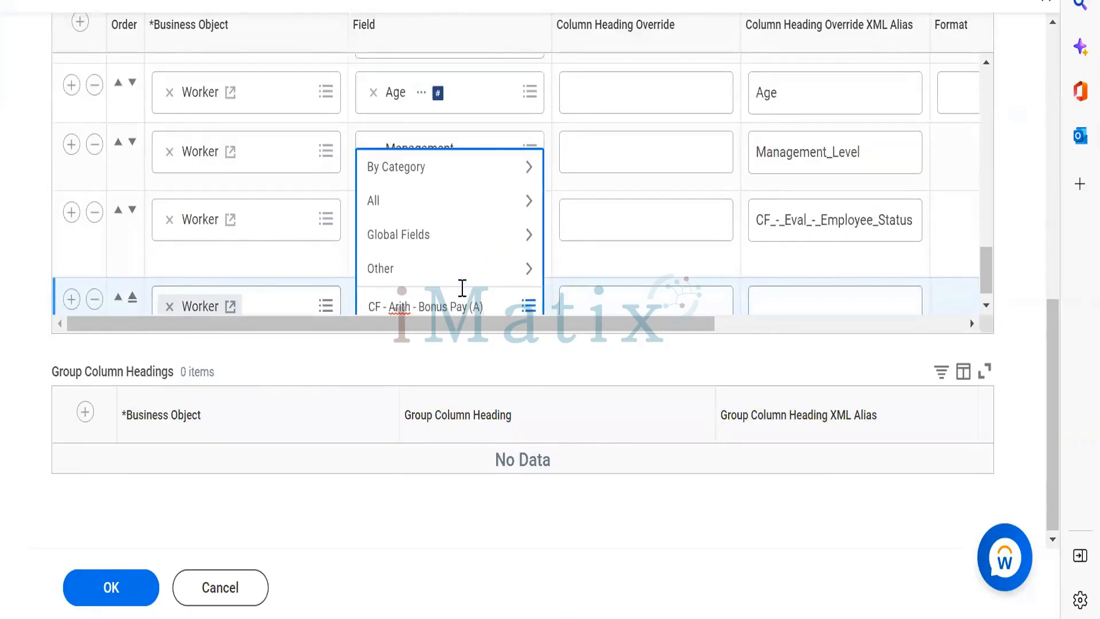
key("Return")
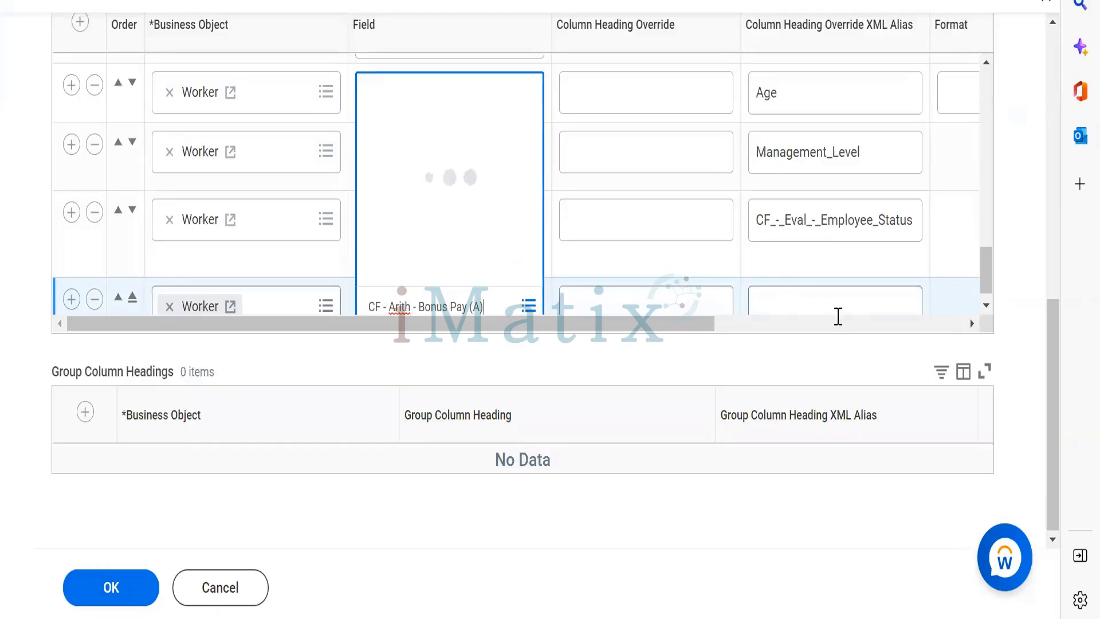
left_click(986, 305)
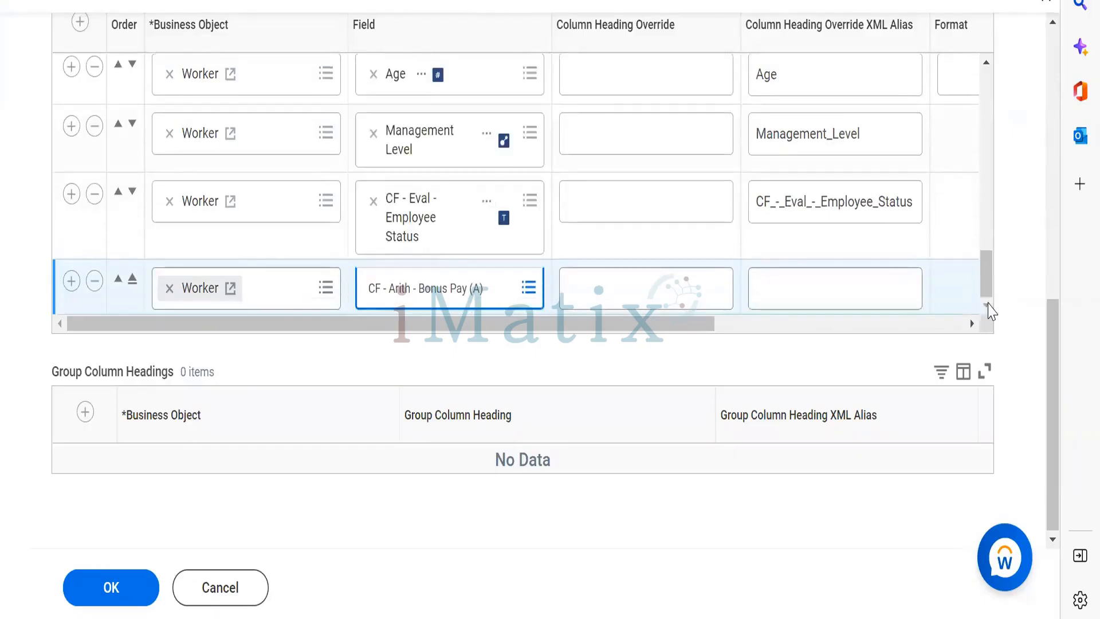
left_click(510, 295)
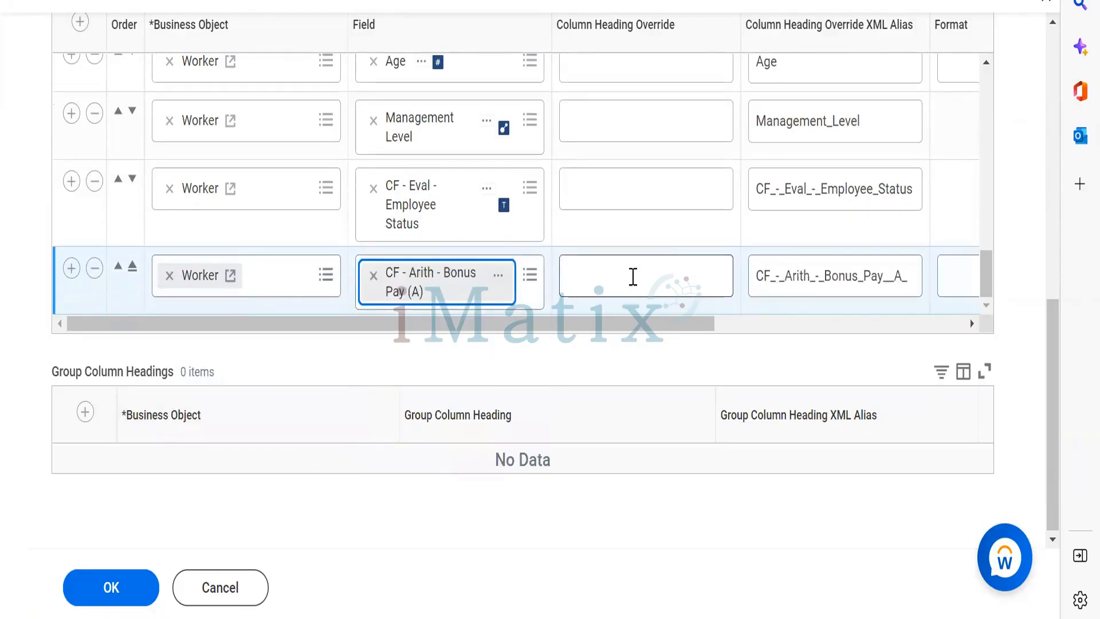
left_click(633, 276)
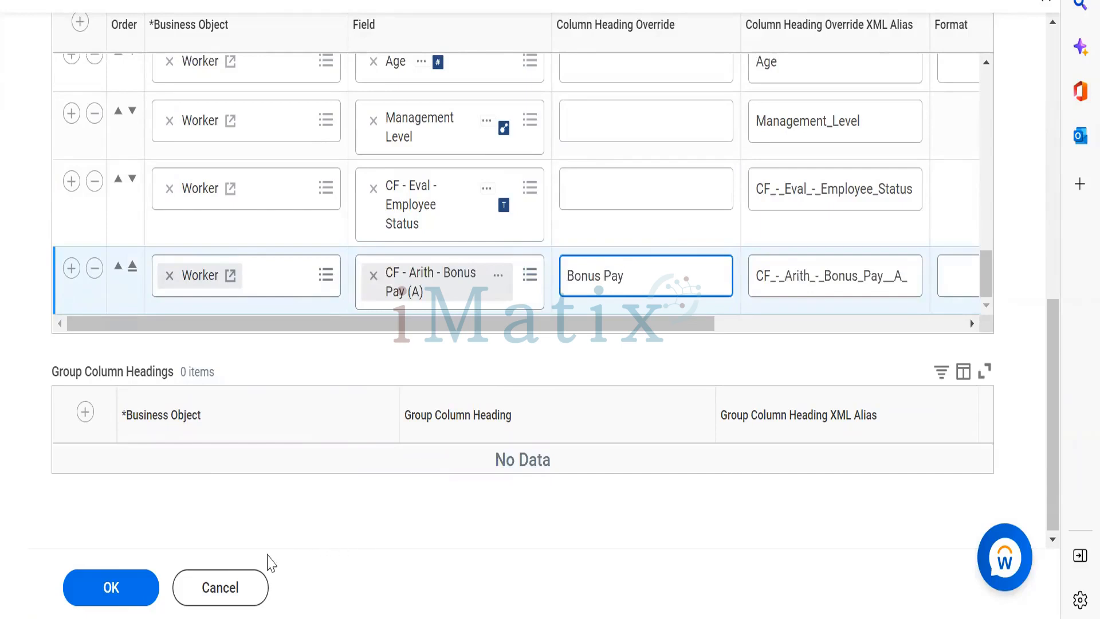
left_click(81, 597)
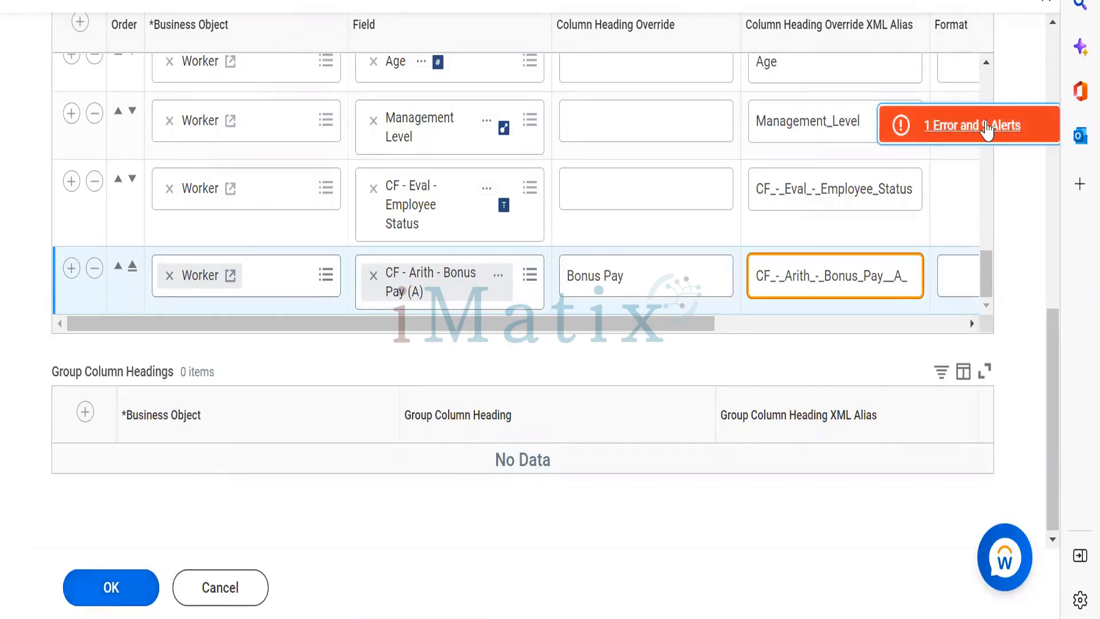
Review the save errors, inspect the Date Report Definition will be Deleted setting in the advanced options, and try saving the report again.
left_click(987, 130)
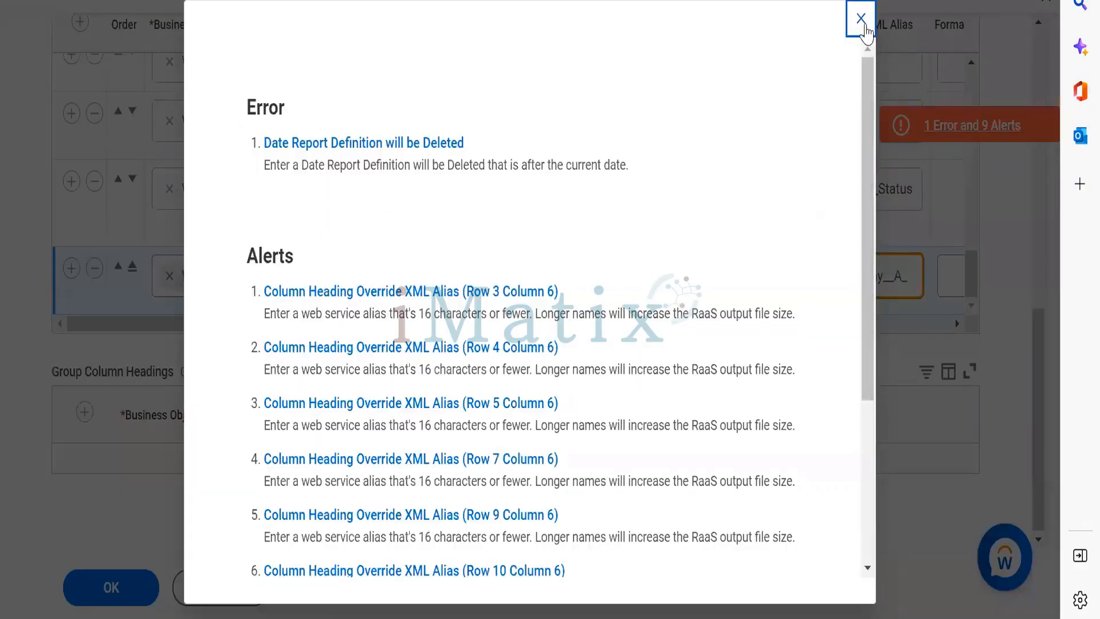
left_click(864, 26)
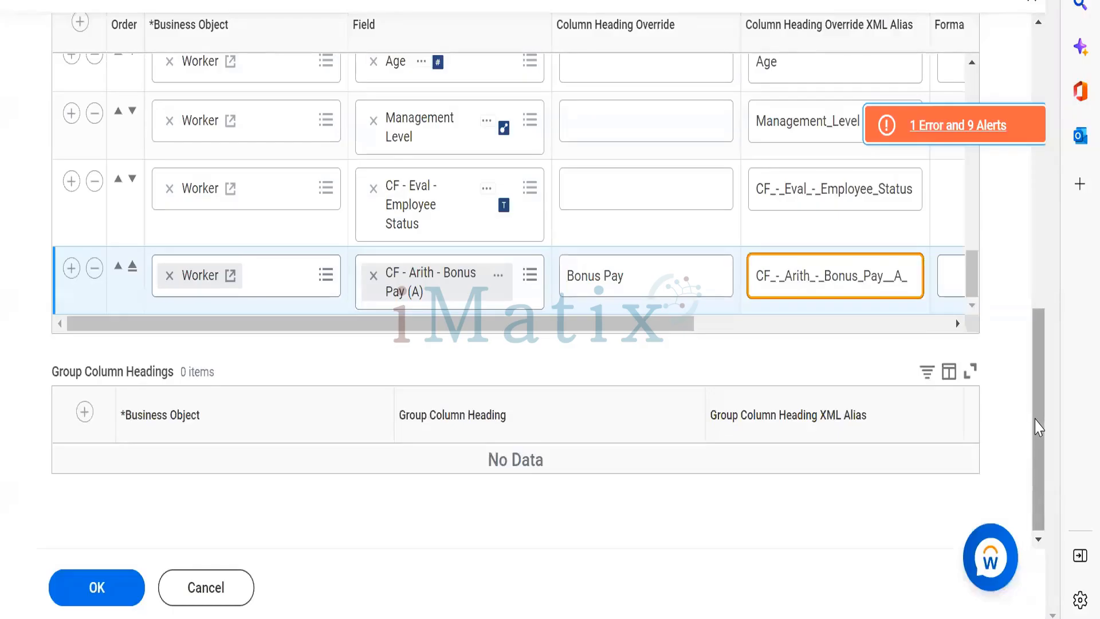
left_click_drag(1038, 427, 827, 233)
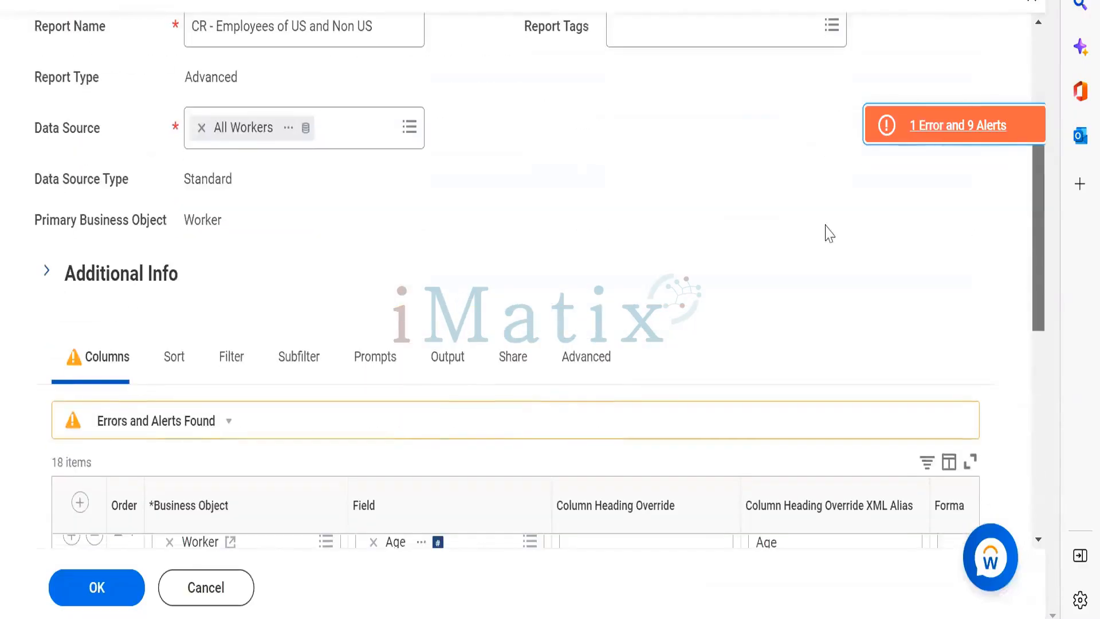
left_click(576, 380)
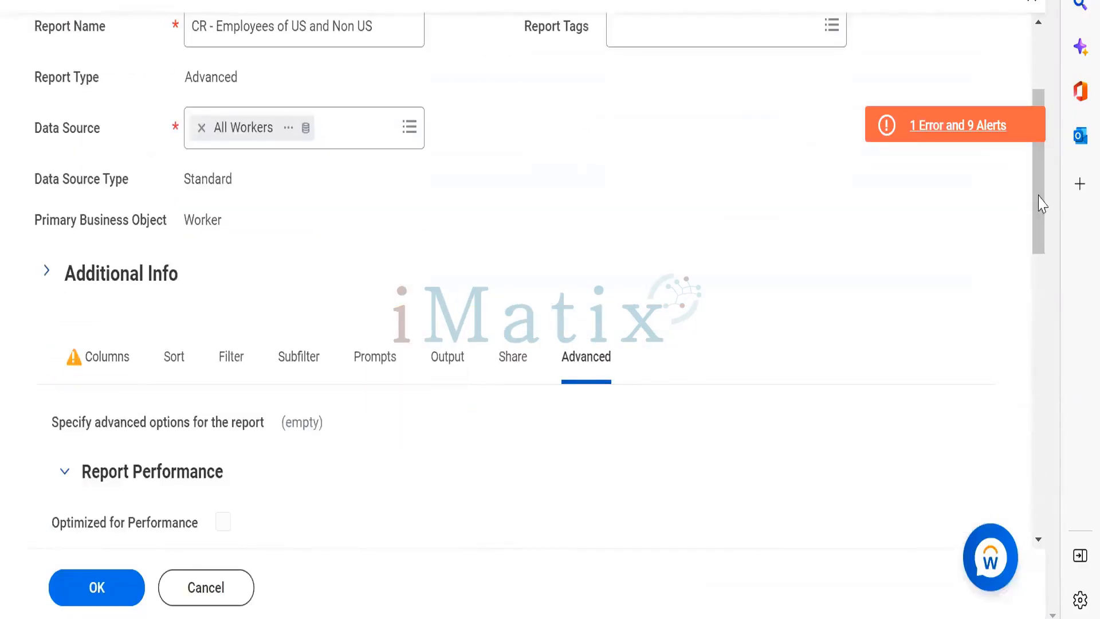
left_click_drag(1042, 204, 901, 513)
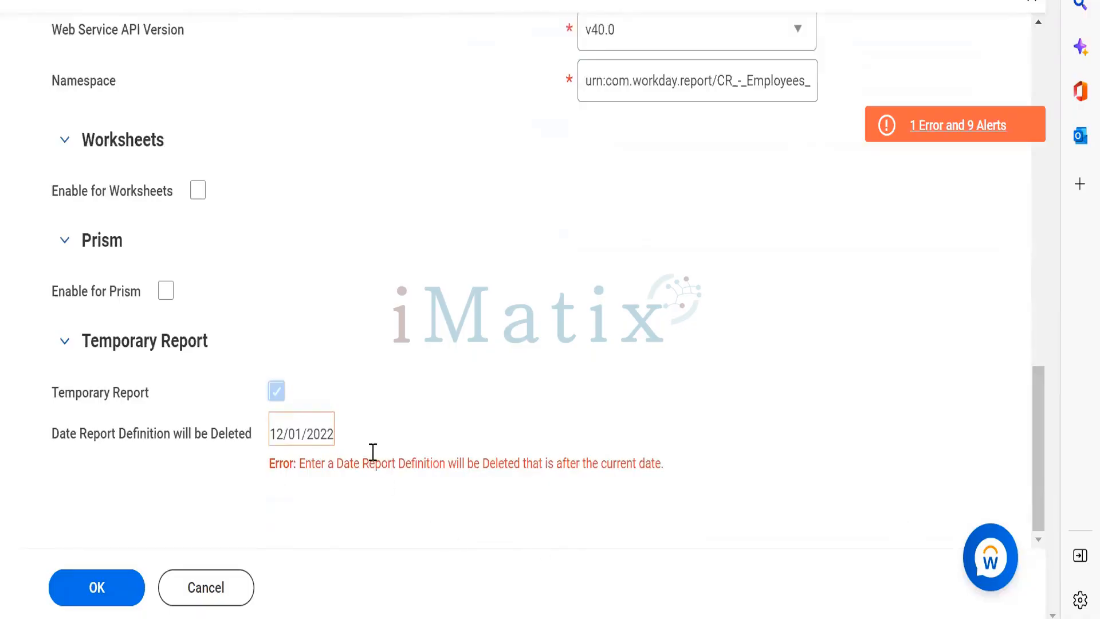
left_click_drag(324, 434, 269, 433)
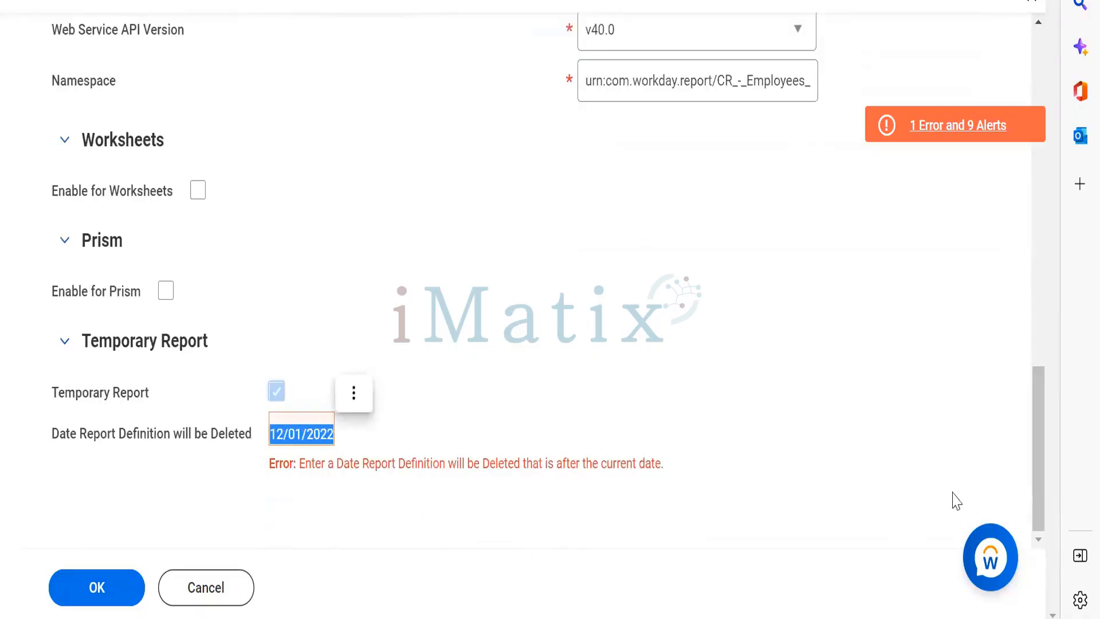
left_click_drag(1039, 498, 1037, 160)
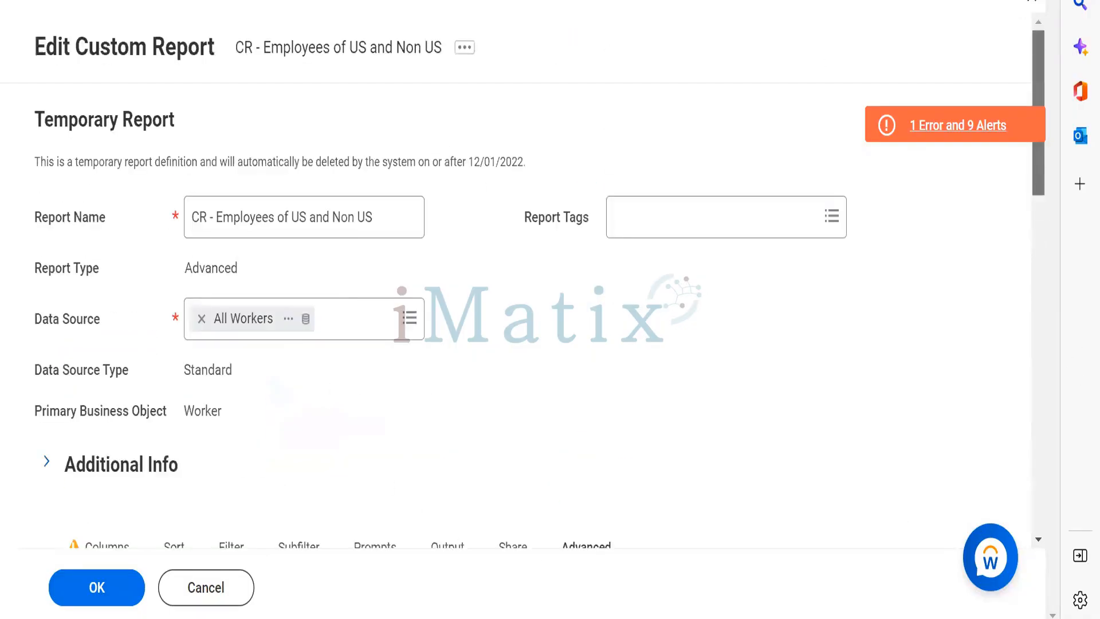
left_click(99, 600)
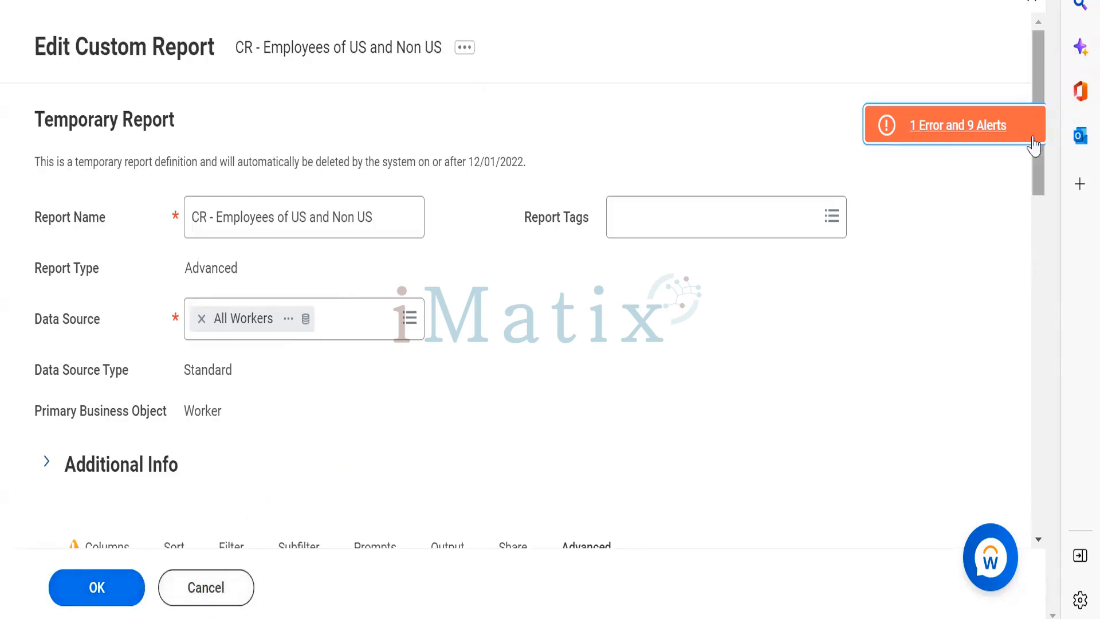
Copy the name of the CF - Arith - Bonus Pay (A) field from the column list and discard the report edits.
scroll(1009, 195, "down", 3)
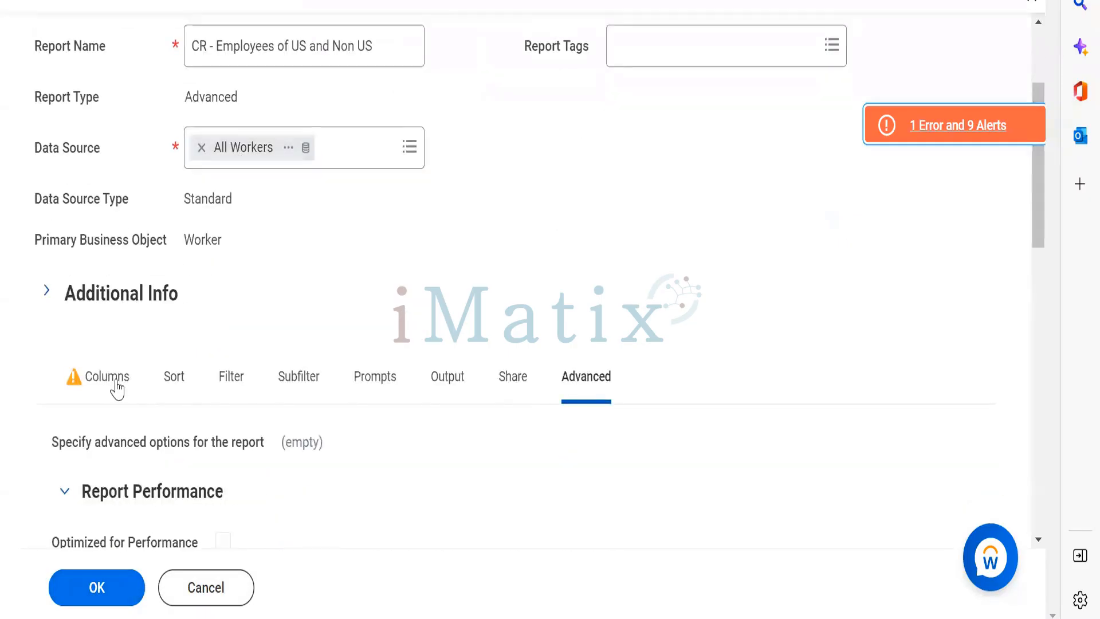
left_click(115, 380)
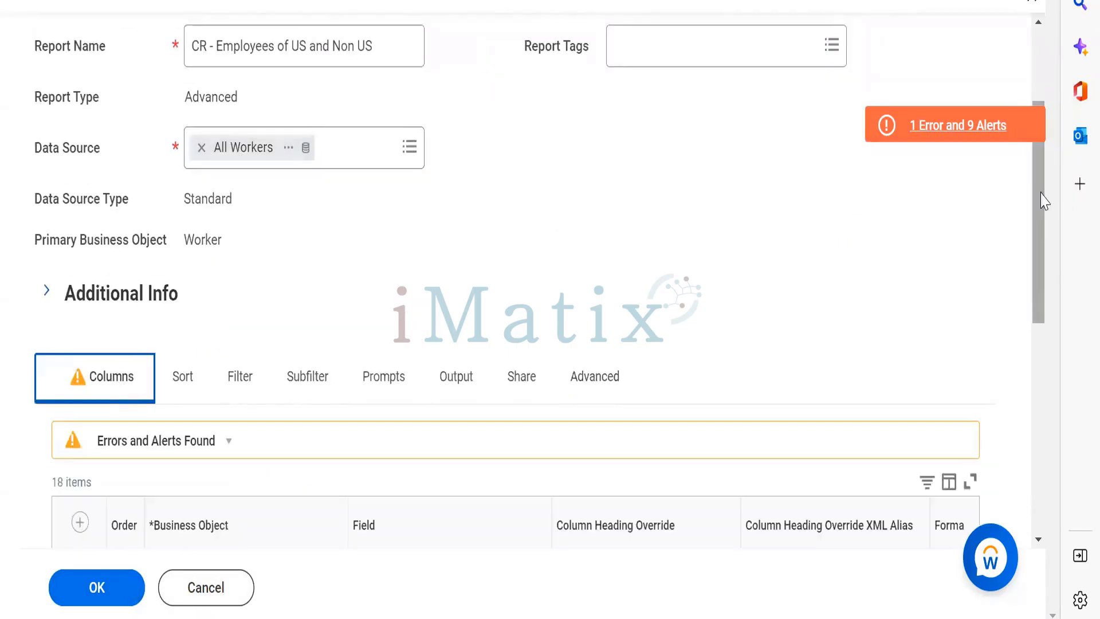
scroll(847, 387, "down", 10)
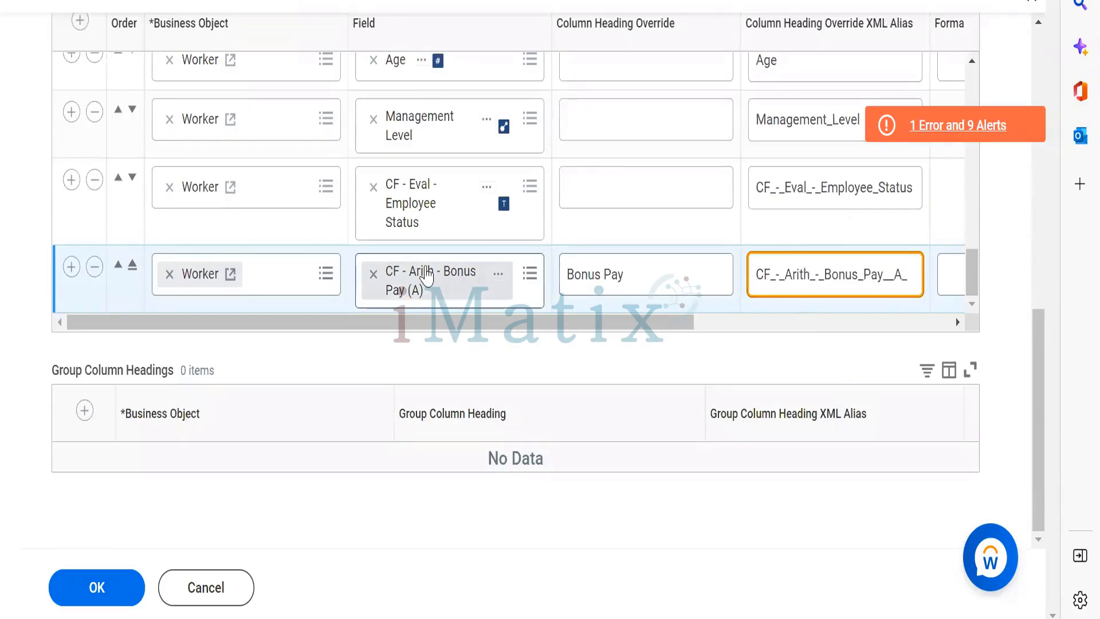
right_click(427, 272)
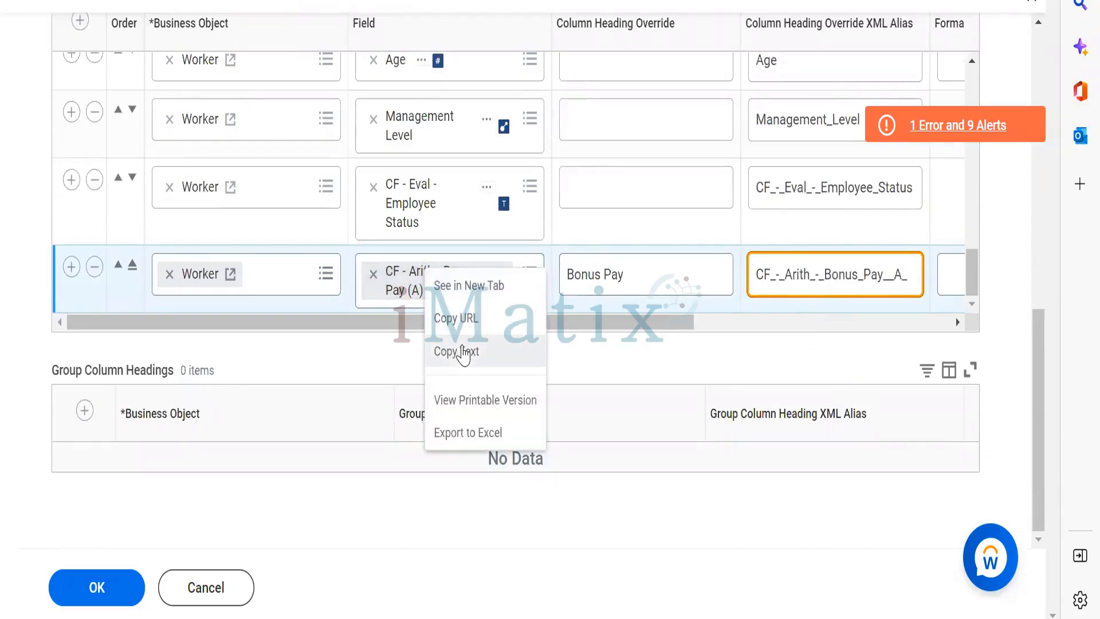
left_click(463, 352)
left_click(221, 586)
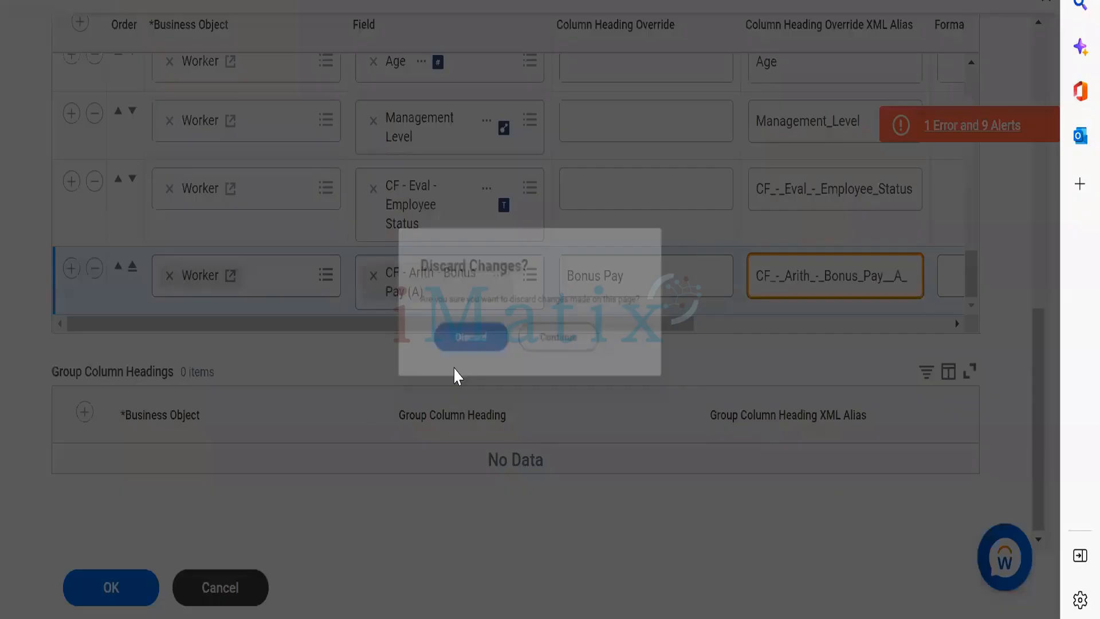
left_click(468, 341)
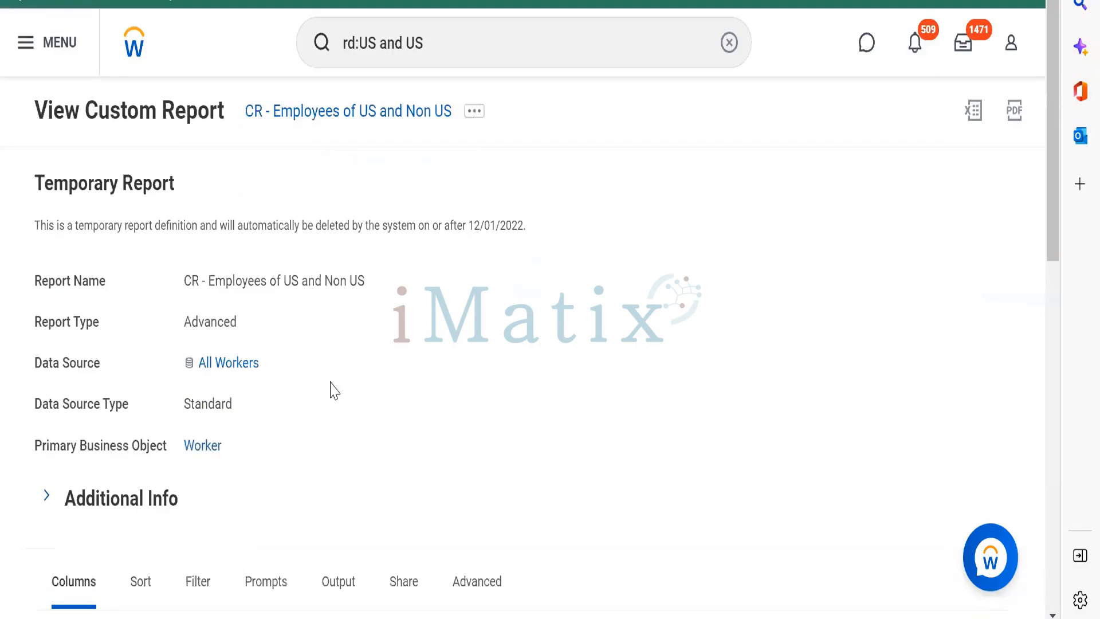
Make a copy of the custom report named CR - Employees of US and Non US - V2.
left_click(471, 109)
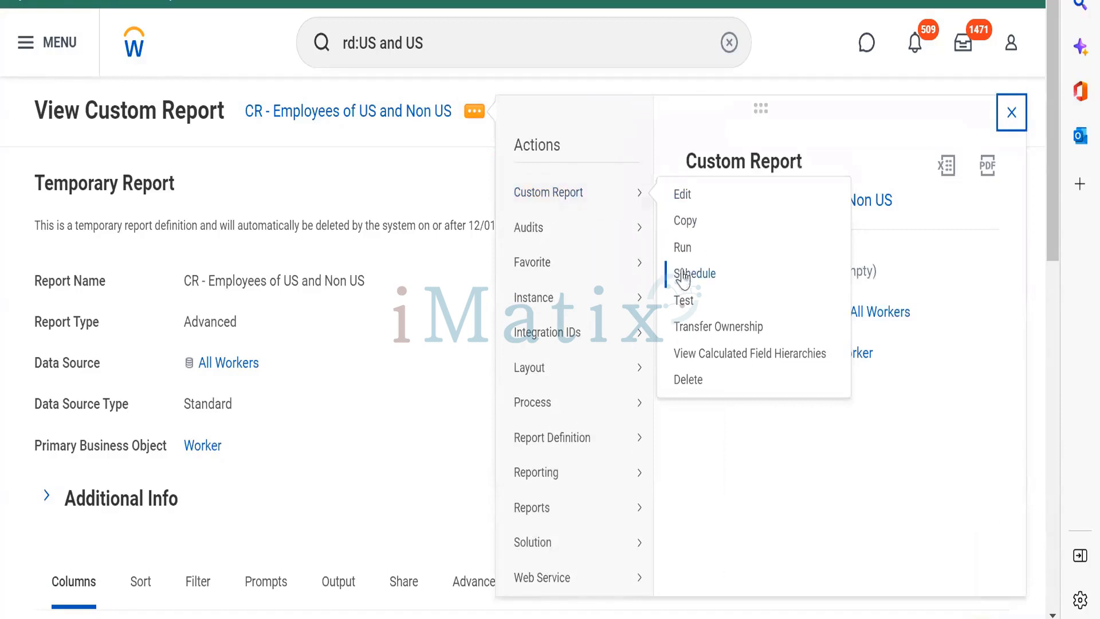
left_click(687, 224)
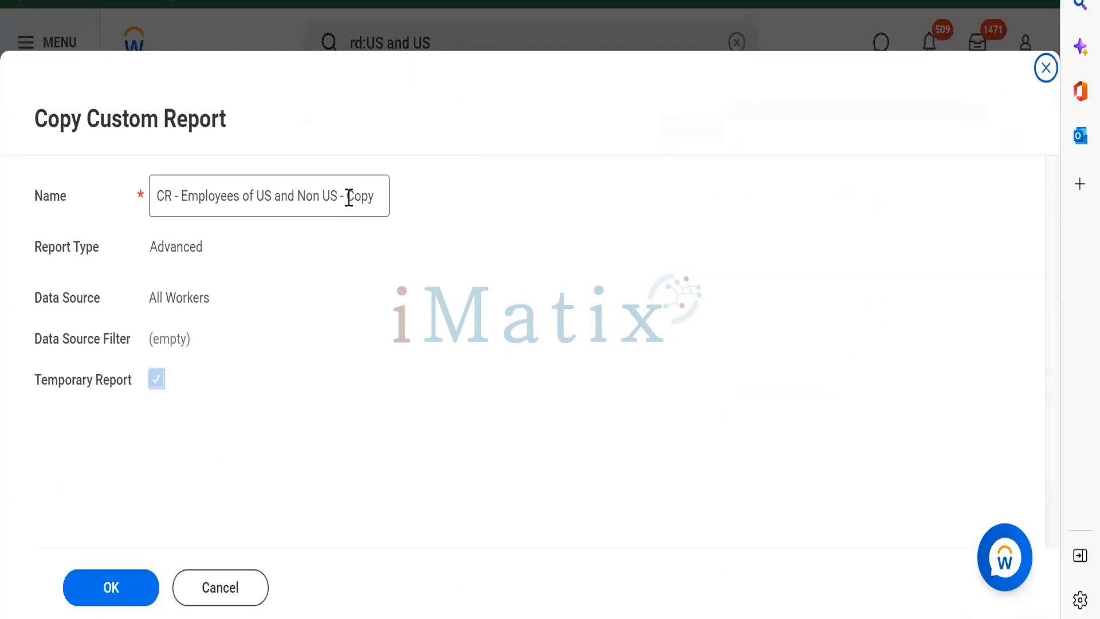
left_click_drag(347, 198, 371, 202)
type("V2")
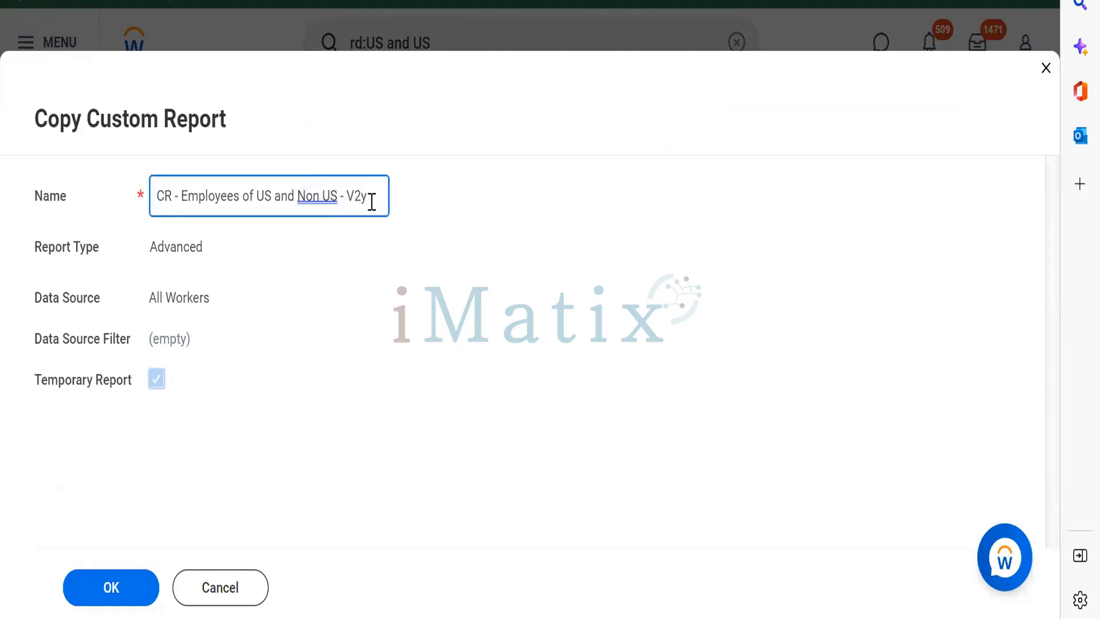
left_click(103, 590)
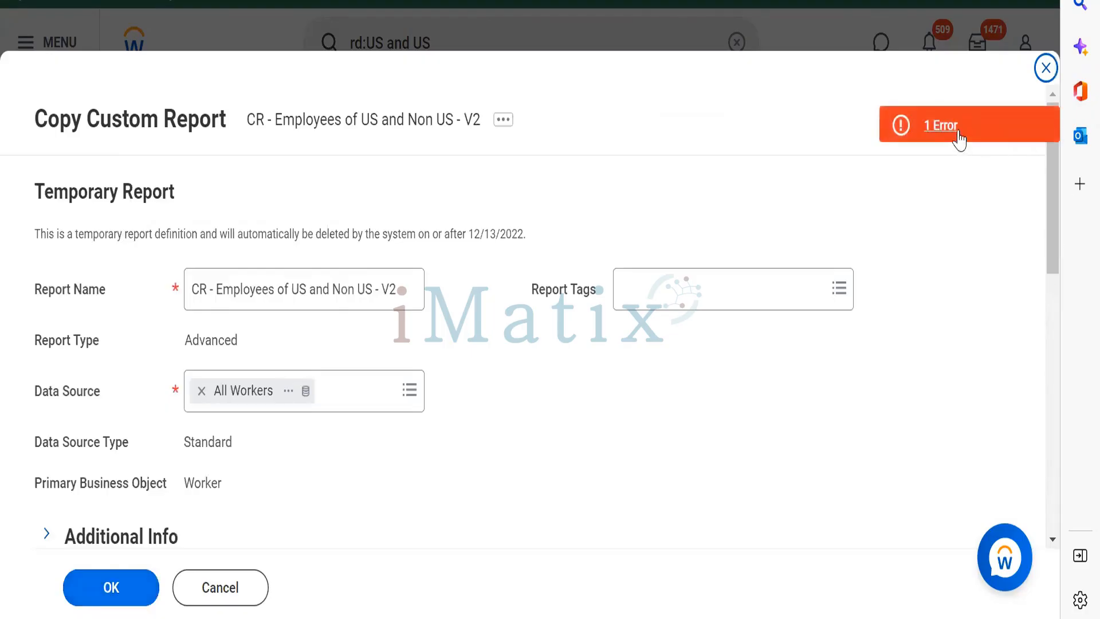
Review the page error and remove the CF - Eval - Employee Status column from the copied report.
left_click(958, 131)
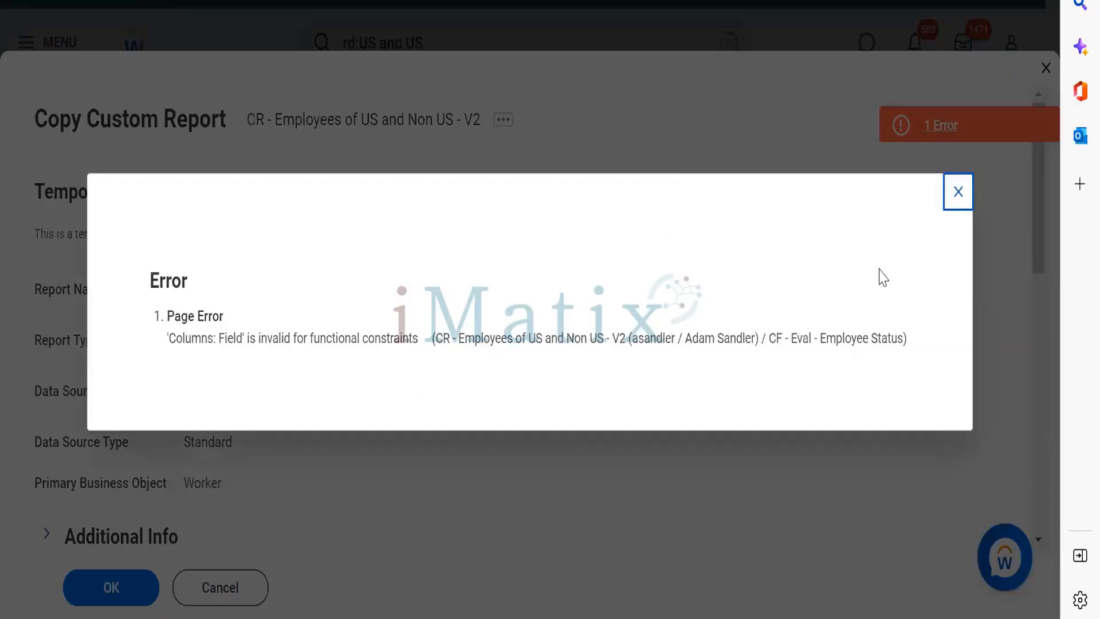
left_click(957, 195)
left_click_drag(1042, 208, 1044, 357)
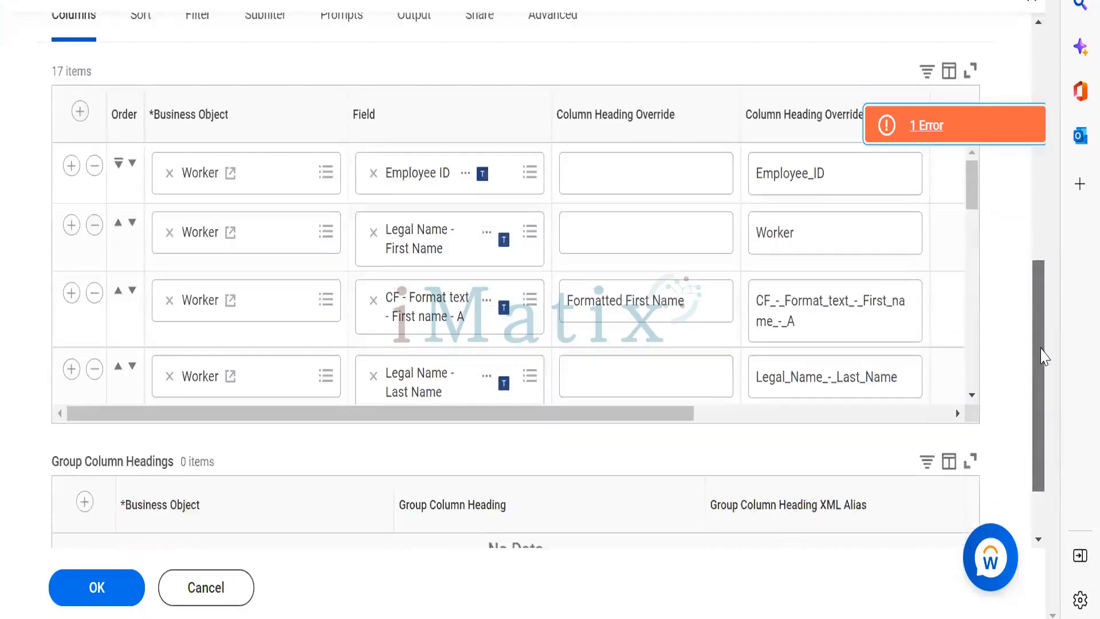
left_click_drag(970, 208, 987, 418)
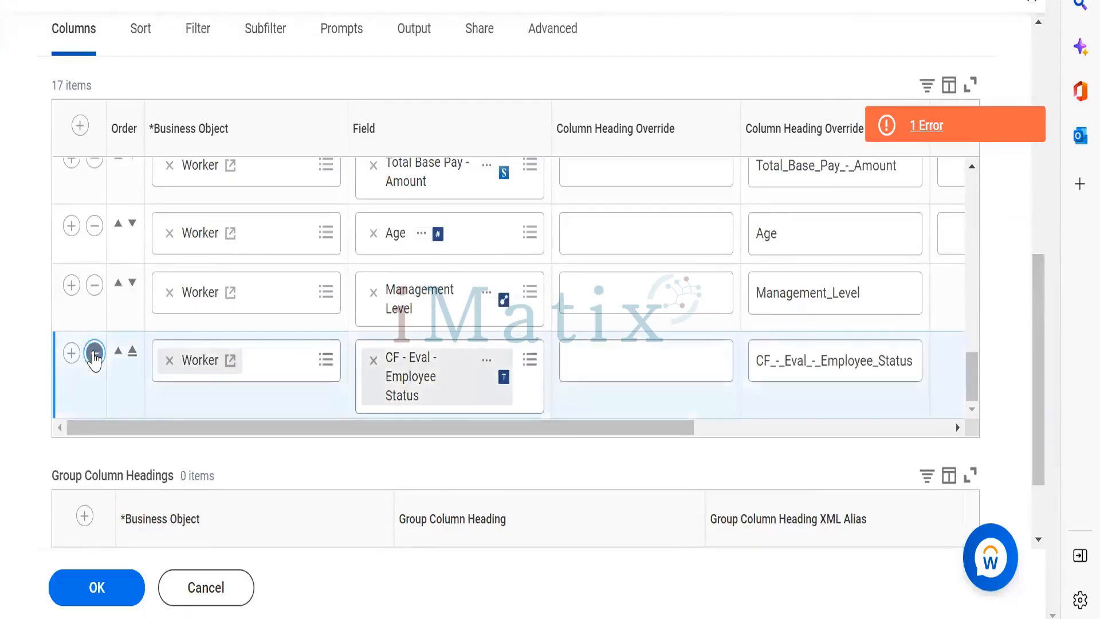
left_click(94, 353)
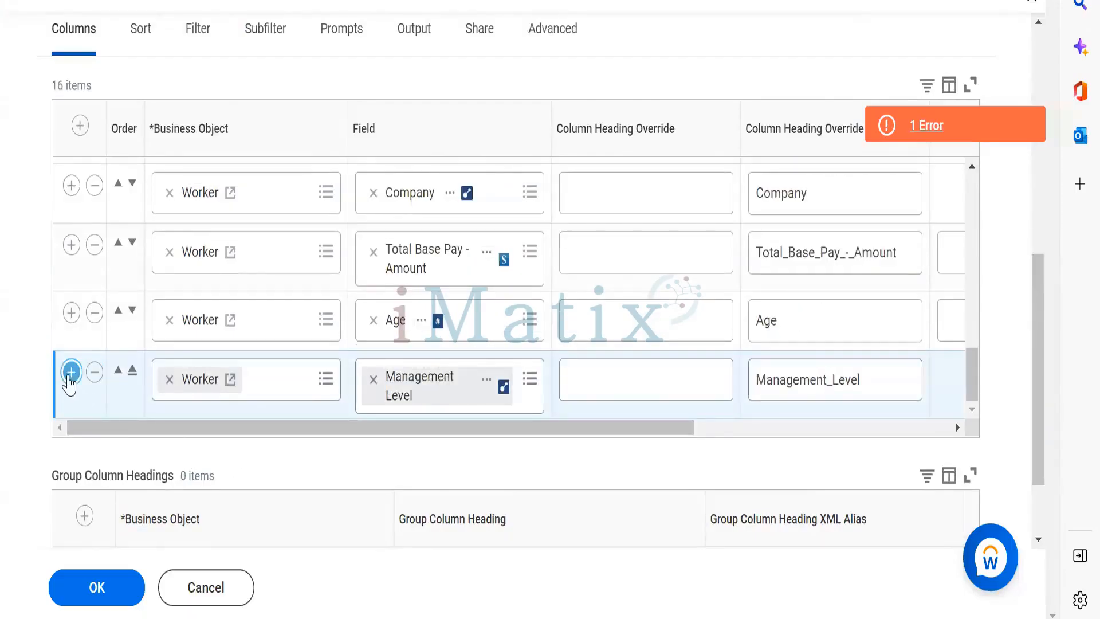
Add a Worker column with the field CF - Arith - Bonus Pay (A) after Management Level and save the copied report.
left_click(70, 372)
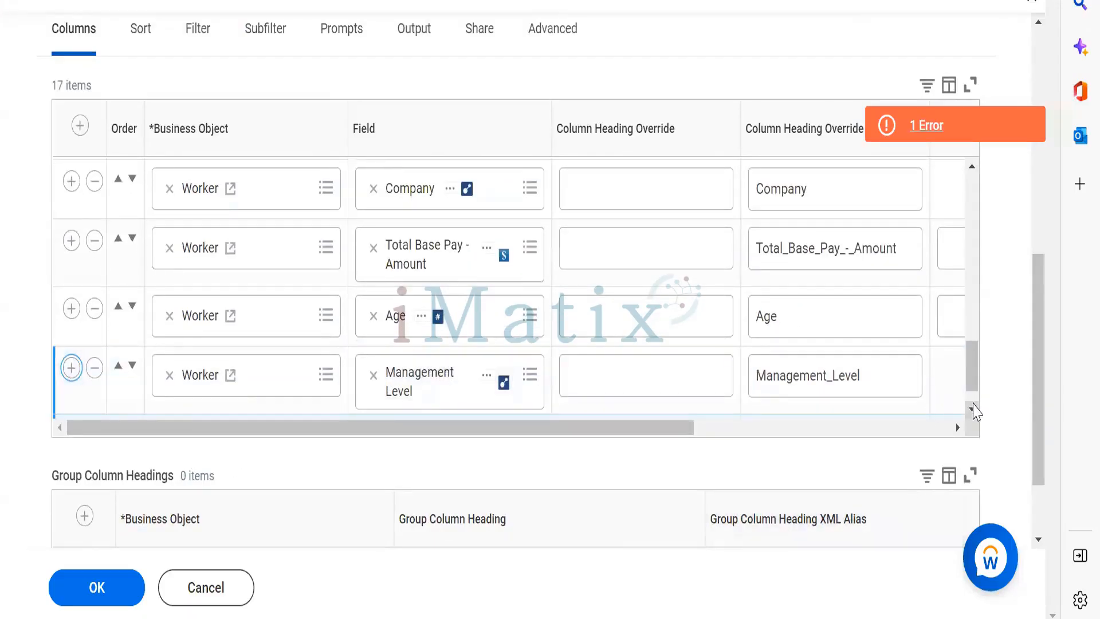
left_click(972, 409)
left_click(480, 401)
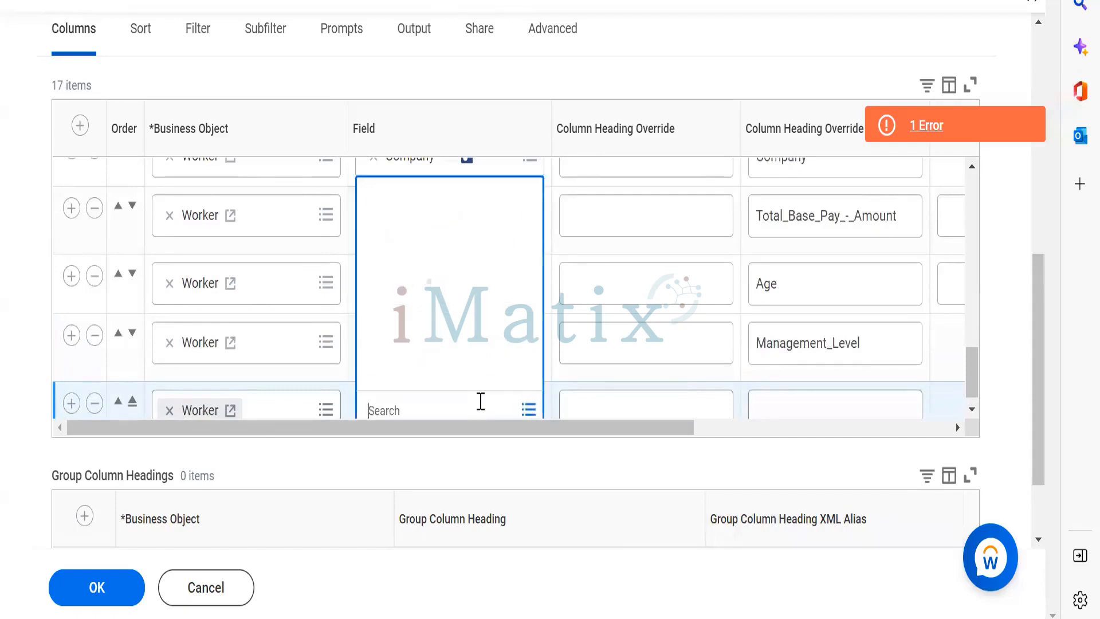
key("ctrl+v")
key("Return")
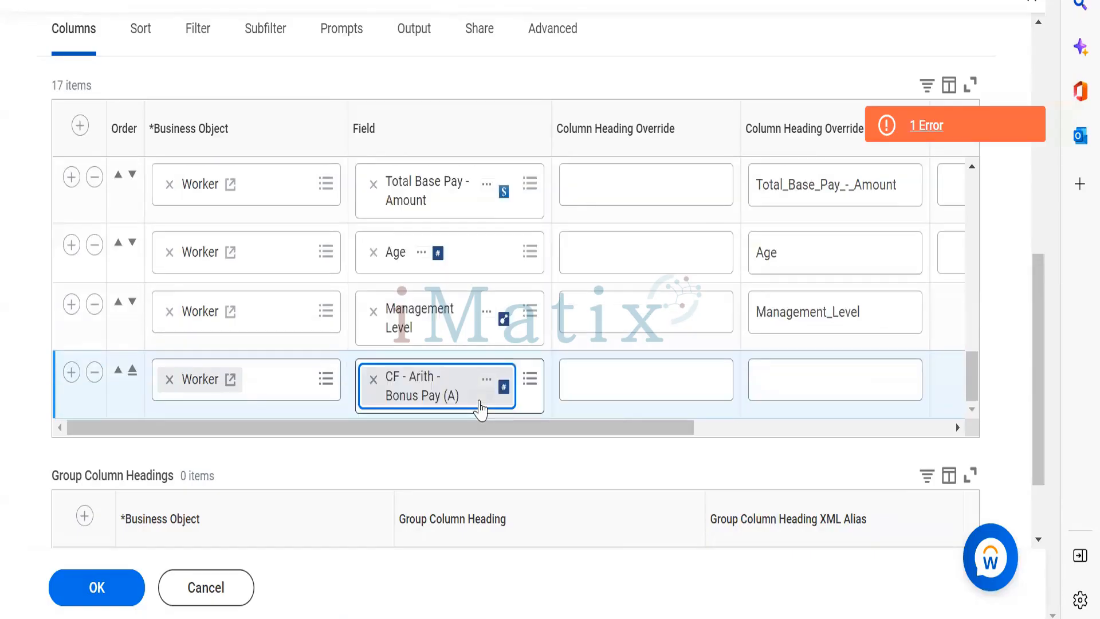
left_click(98, 601)
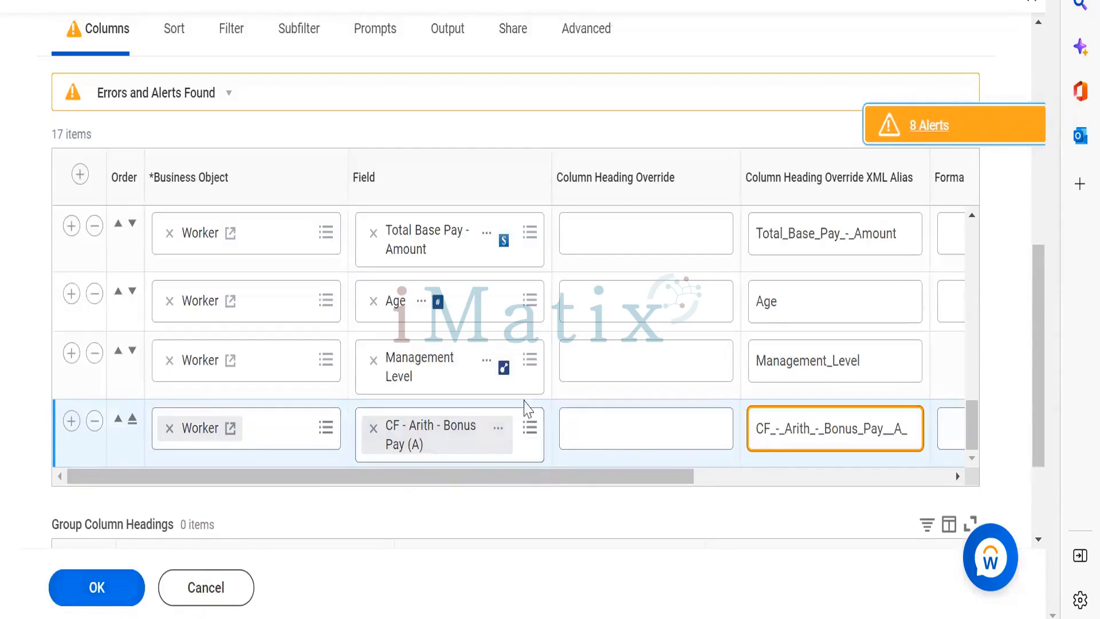
left_click(97, 589)
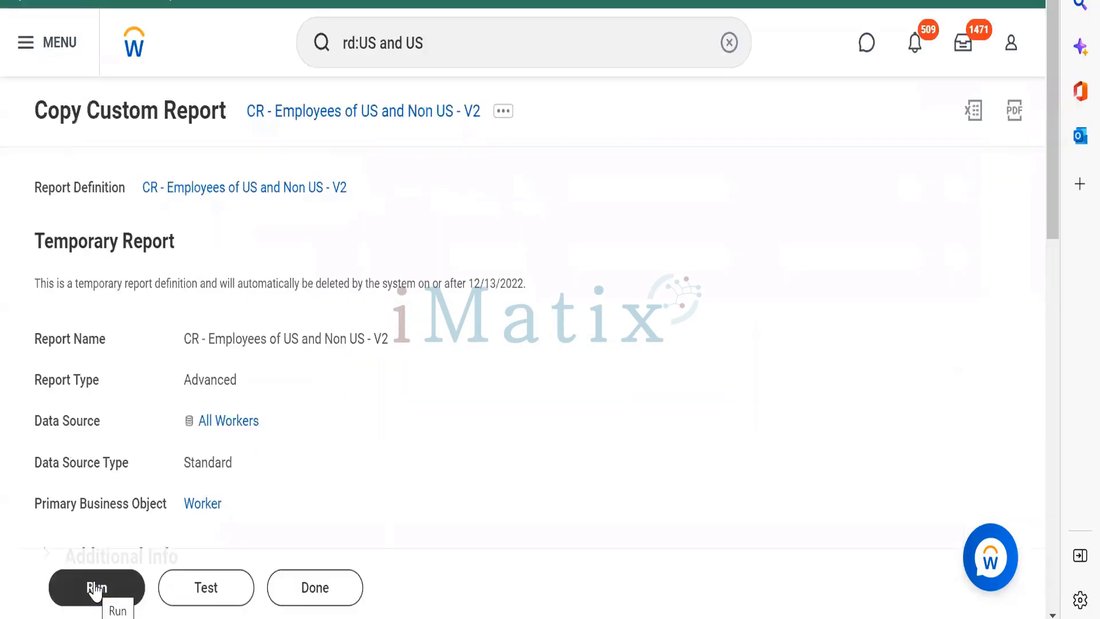
Run the V2 report and compare the first worker's Total Base Pay - Amount with the CF - Arith - Bonus Pay (A) value.
left_click(95, 589)
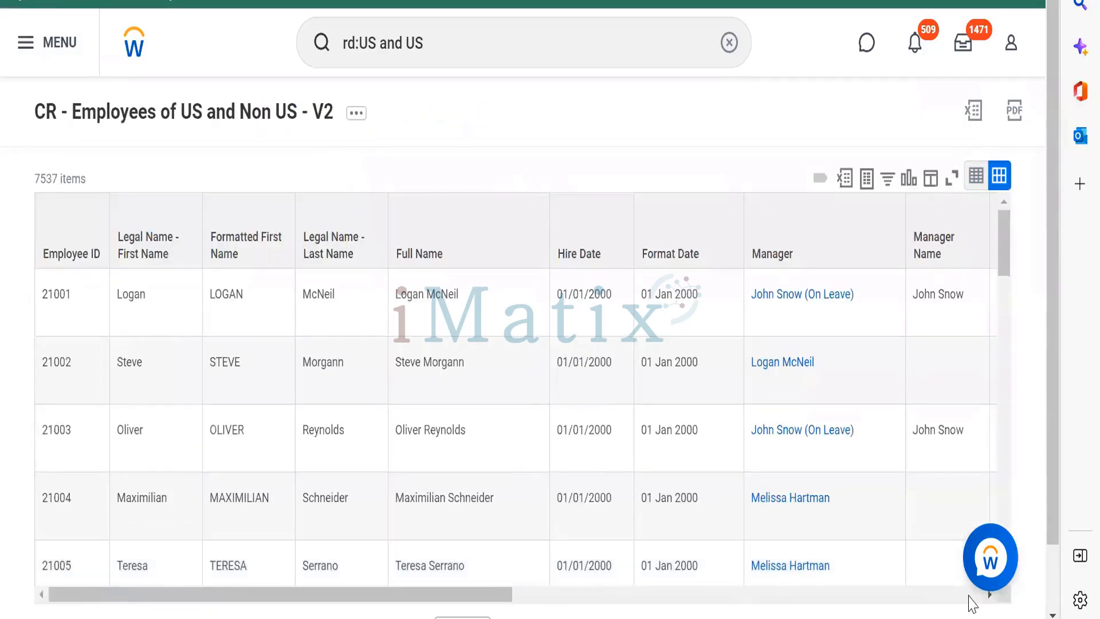
scroll(972, 603, "right", 10)
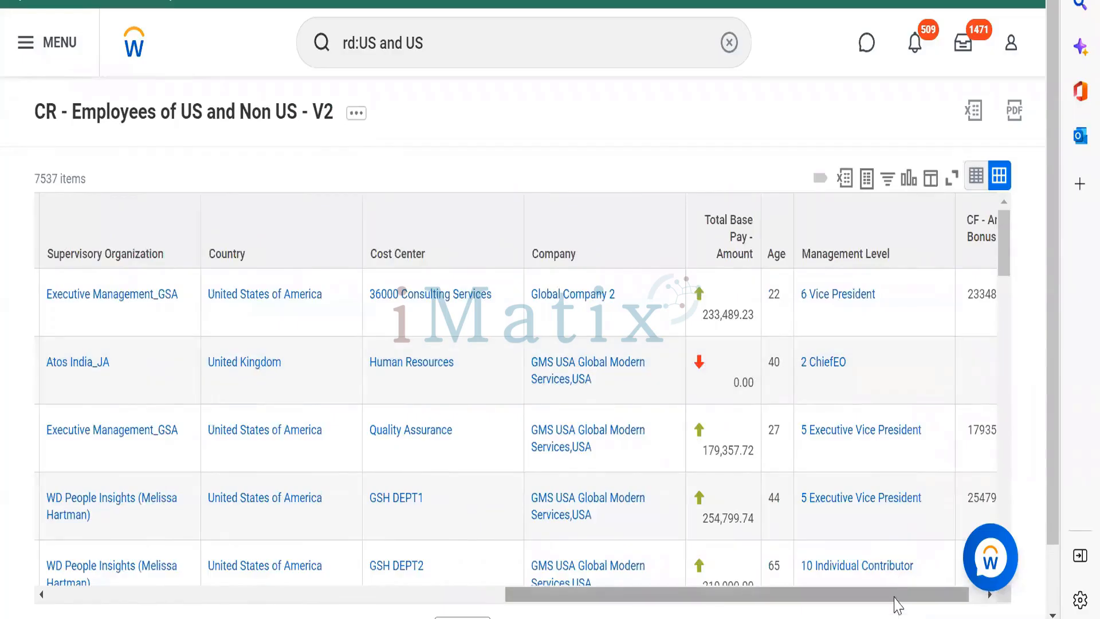
scroll(895, 599, "right", 2)
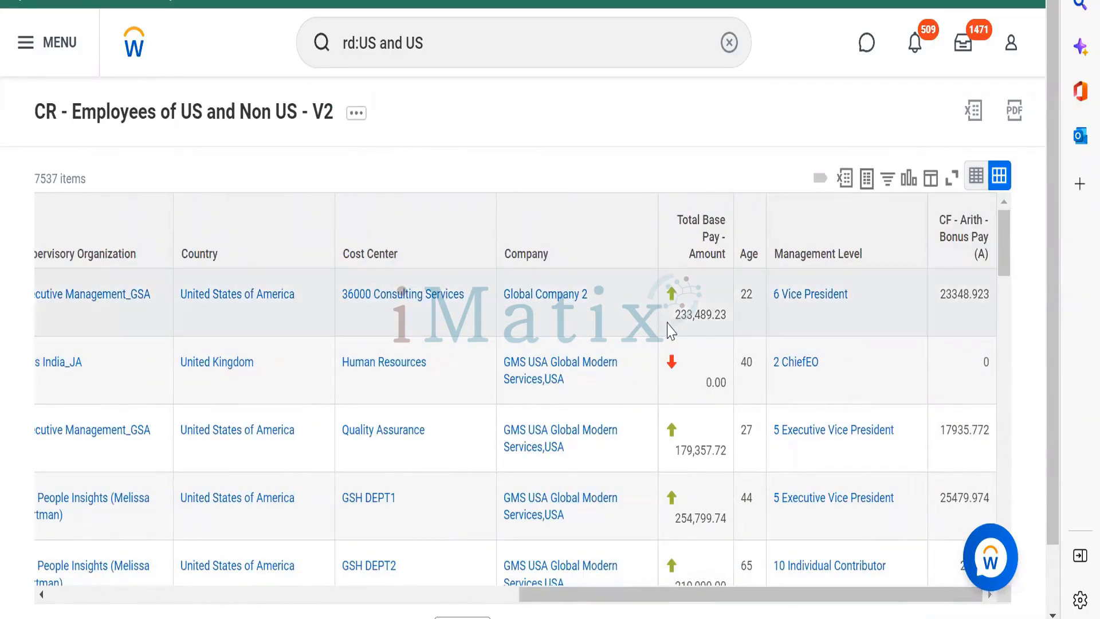
left_click_drag(675, 316, 726, 321)
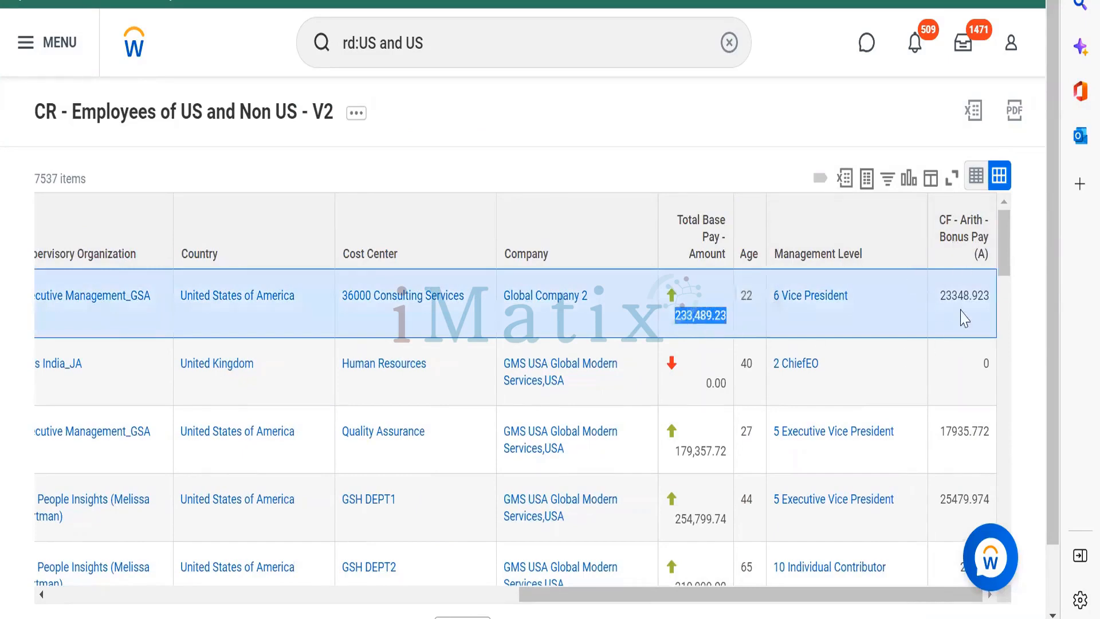
left_click_drag(940, 295, 993, 311)
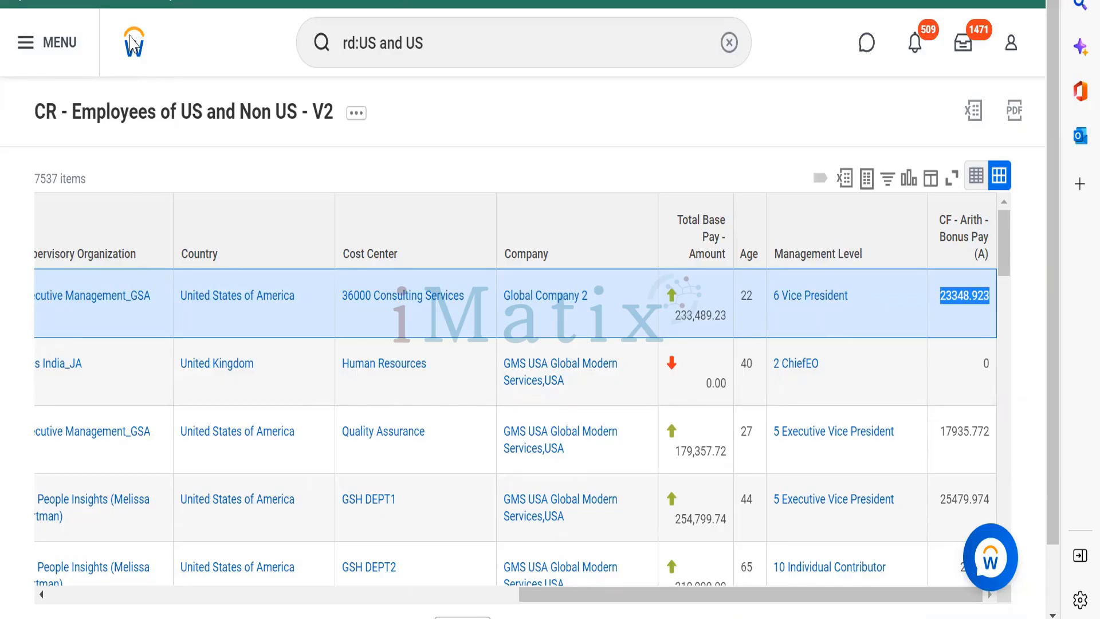
Return to the definition of CR - Employees of US and Non US - V2 and open the custom report for editing.
left_click(149, 124)
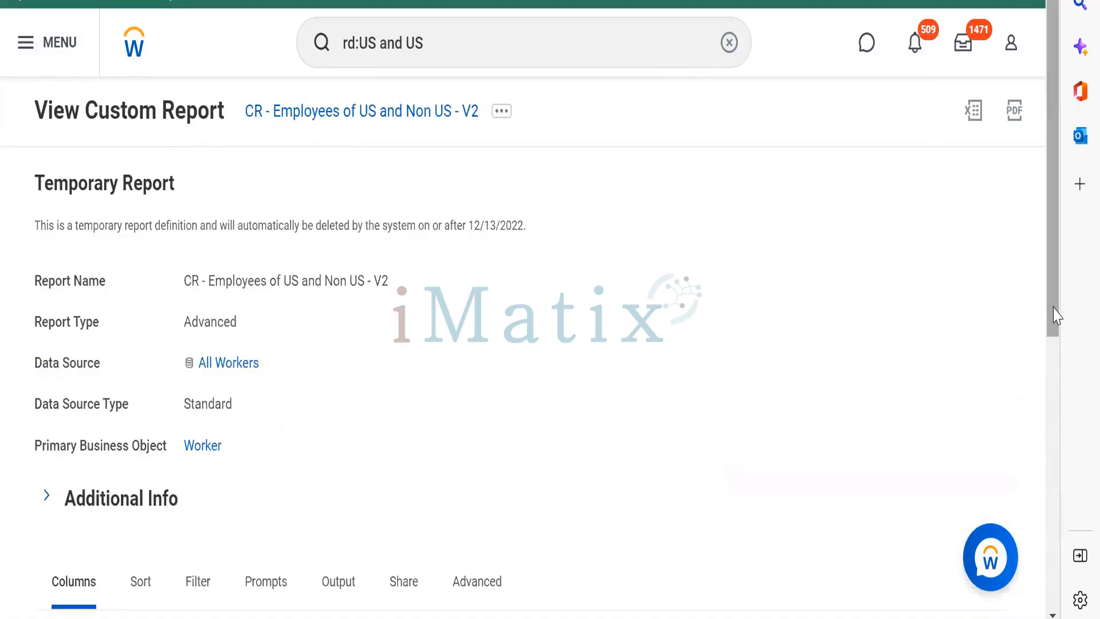
left_click(1054, 387)
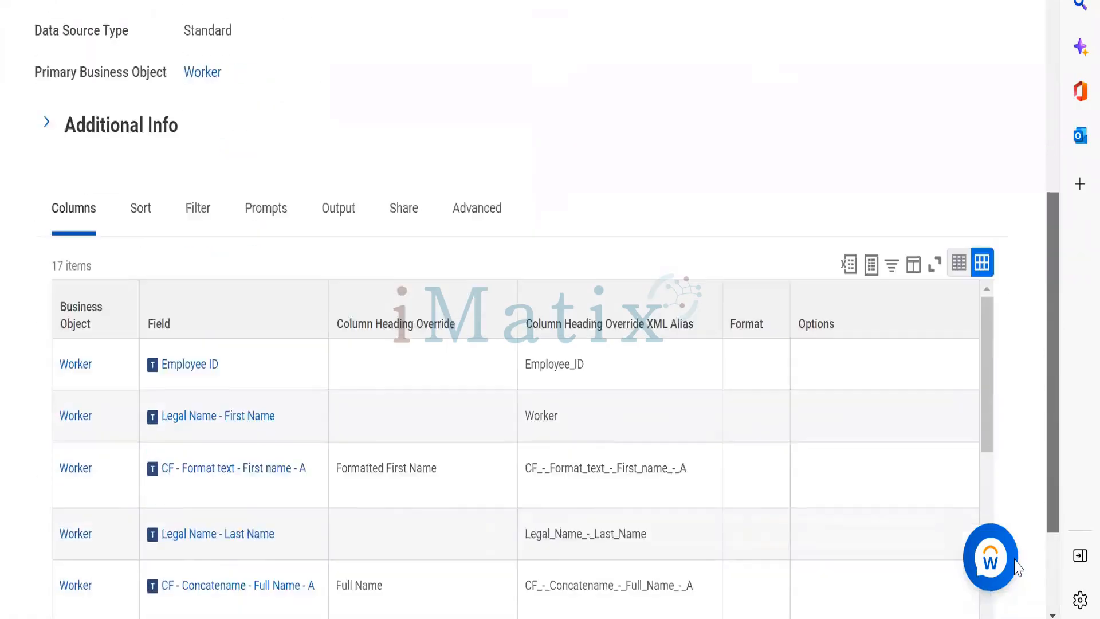
scroll(1019, 405, "up", 8)
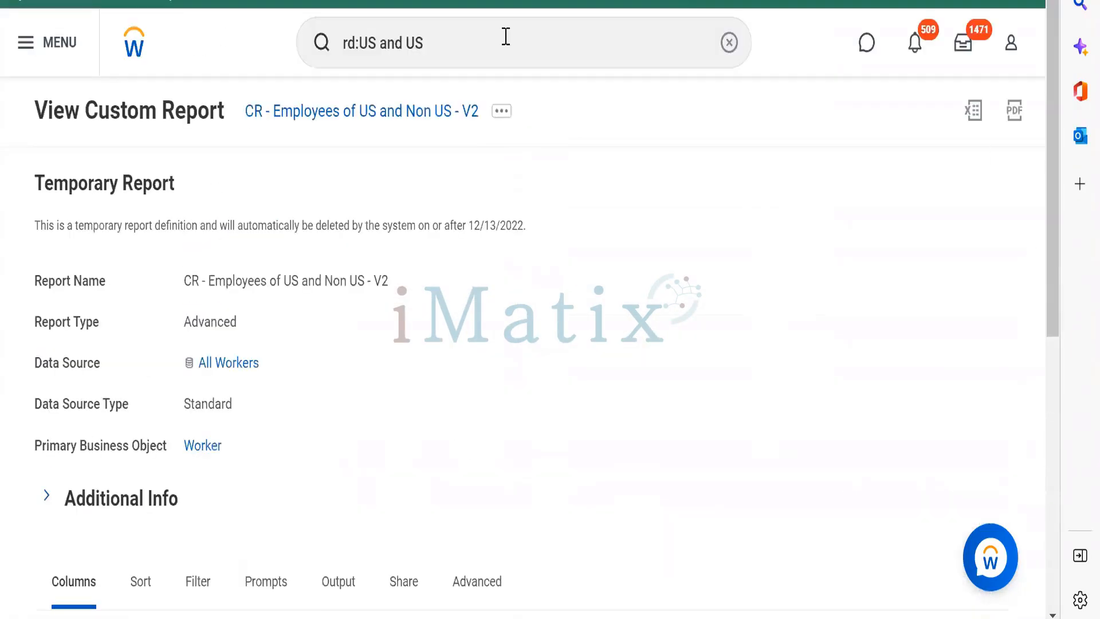
left_click(501, 117)
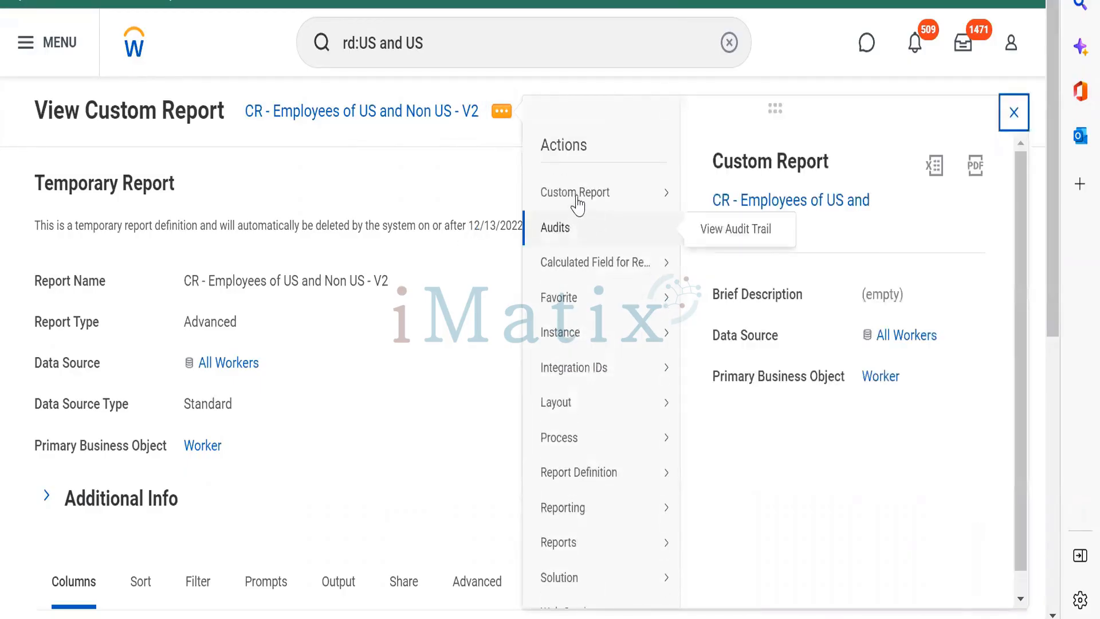
mouse_move(680, 208)
left_click(705, 195)
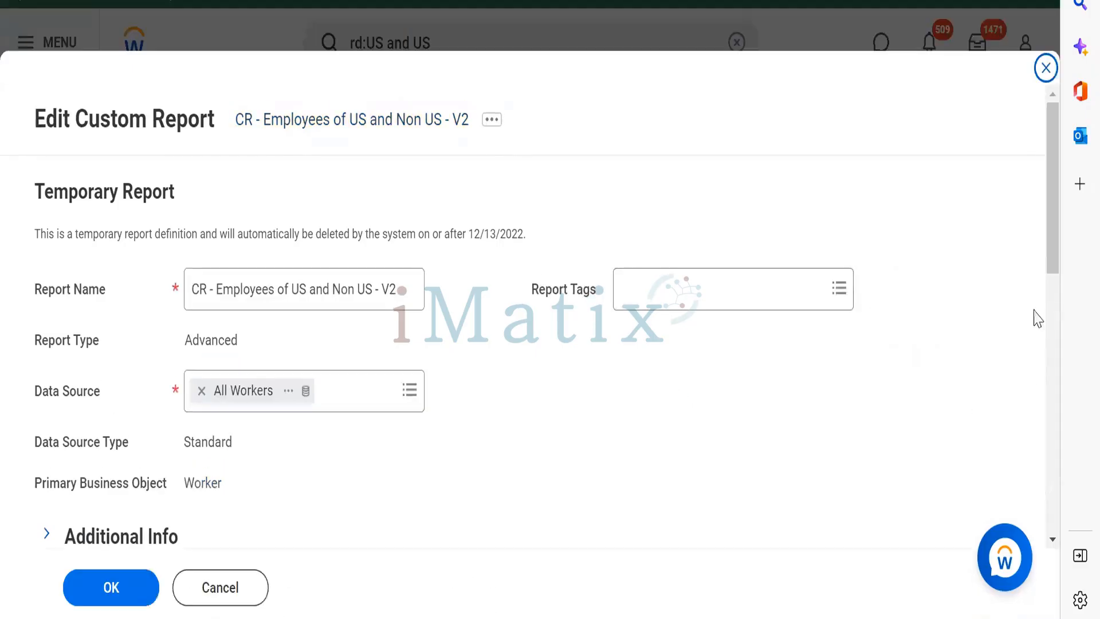
Add a Worker column with the field Dependents after CF - Arith - Bonus Pay (A).
scroll(1027, 302, "down", 10)
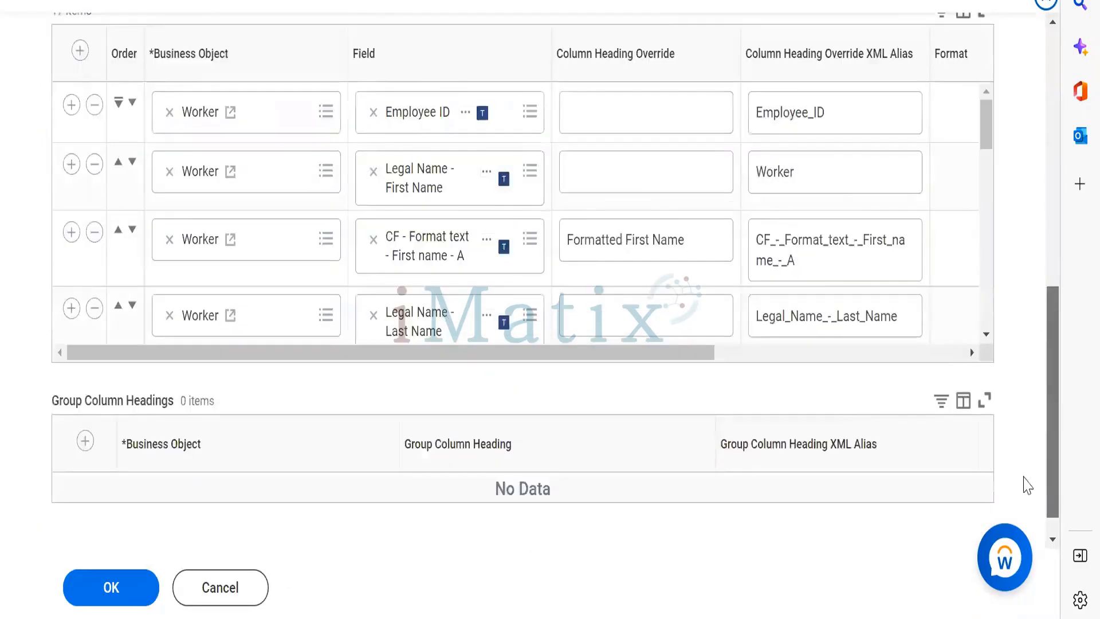
scroll(989, 300, "down", 10)
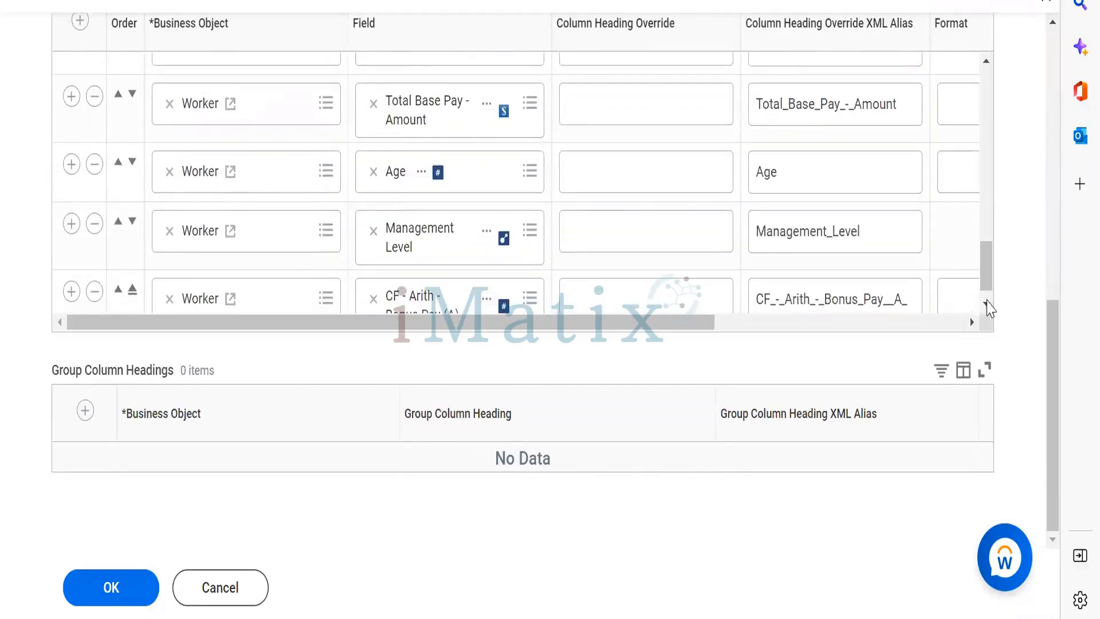
scroll(990, 299, "down", 2)
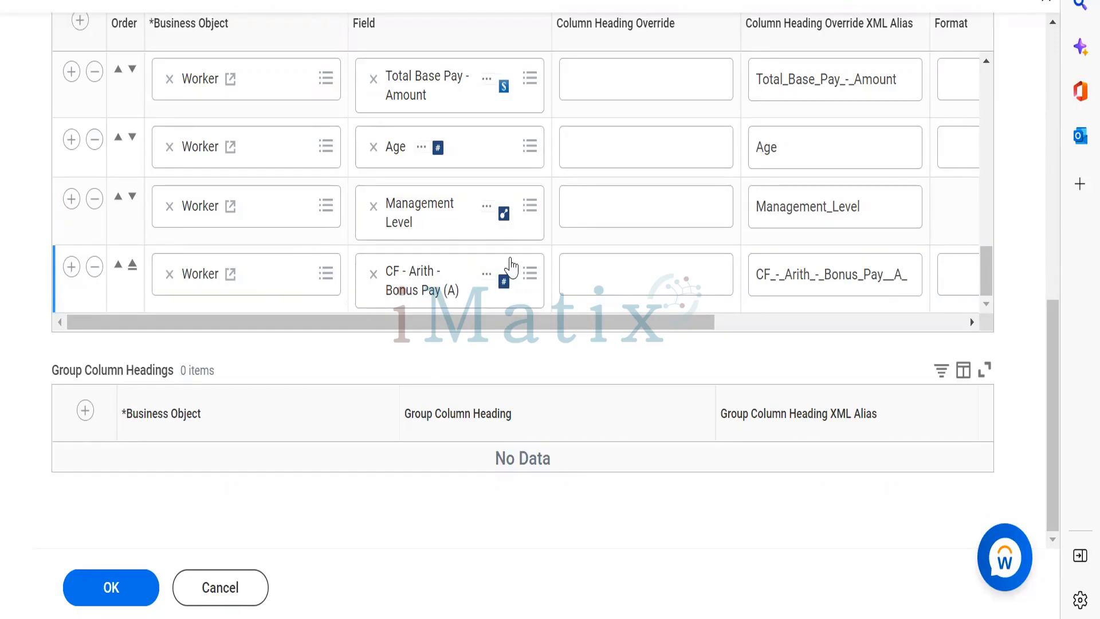
left_click(71, 266)
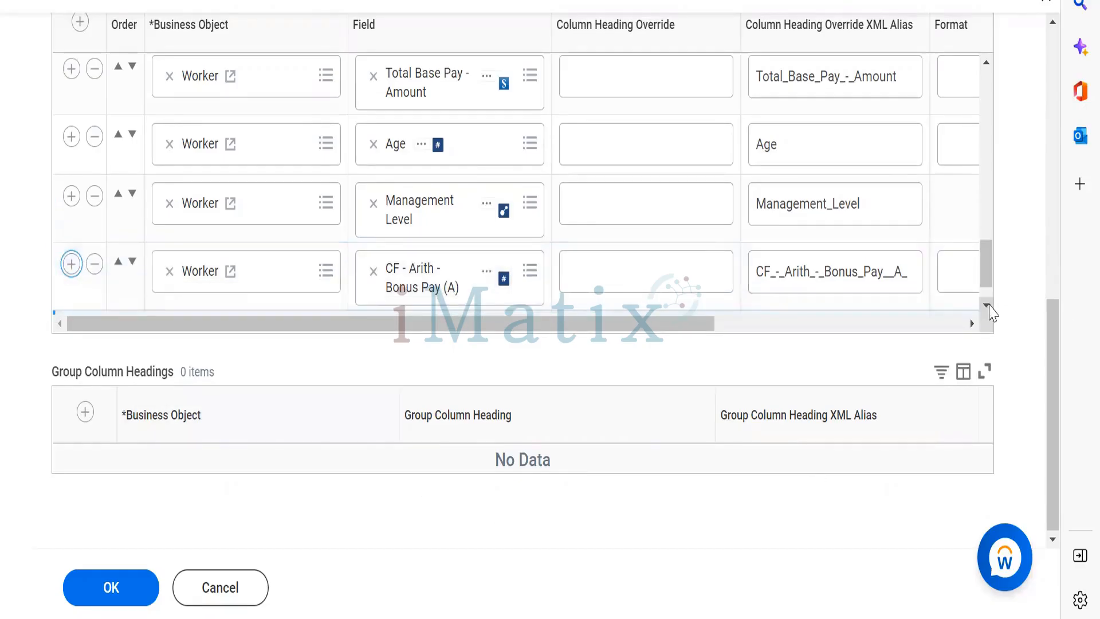
left_click(986, 305)
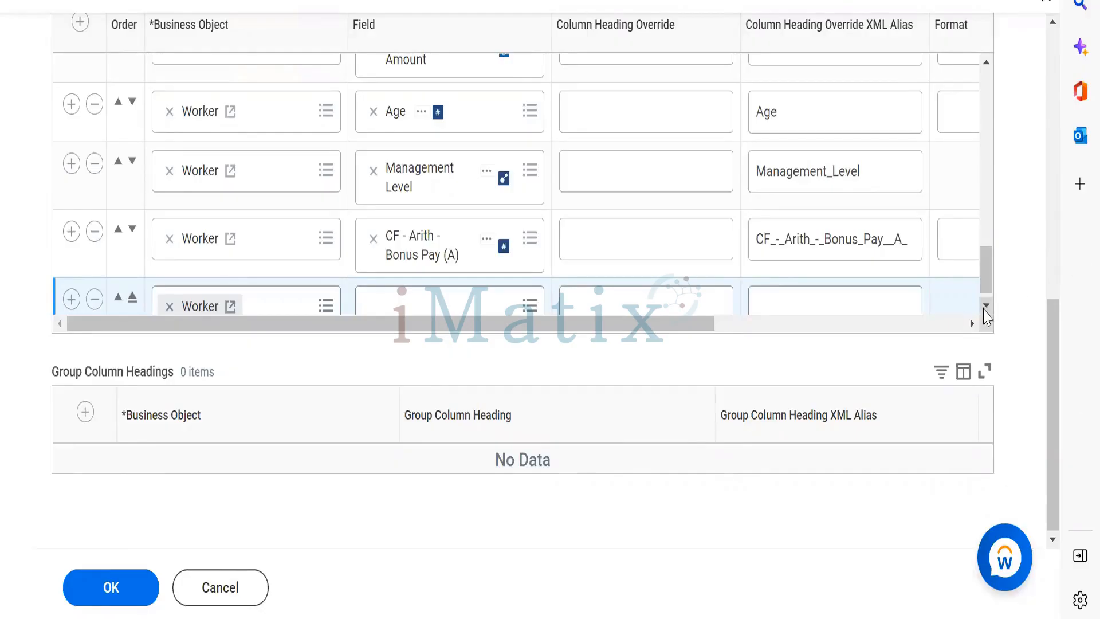
left_click(985, 305)
left_click(418, 291)
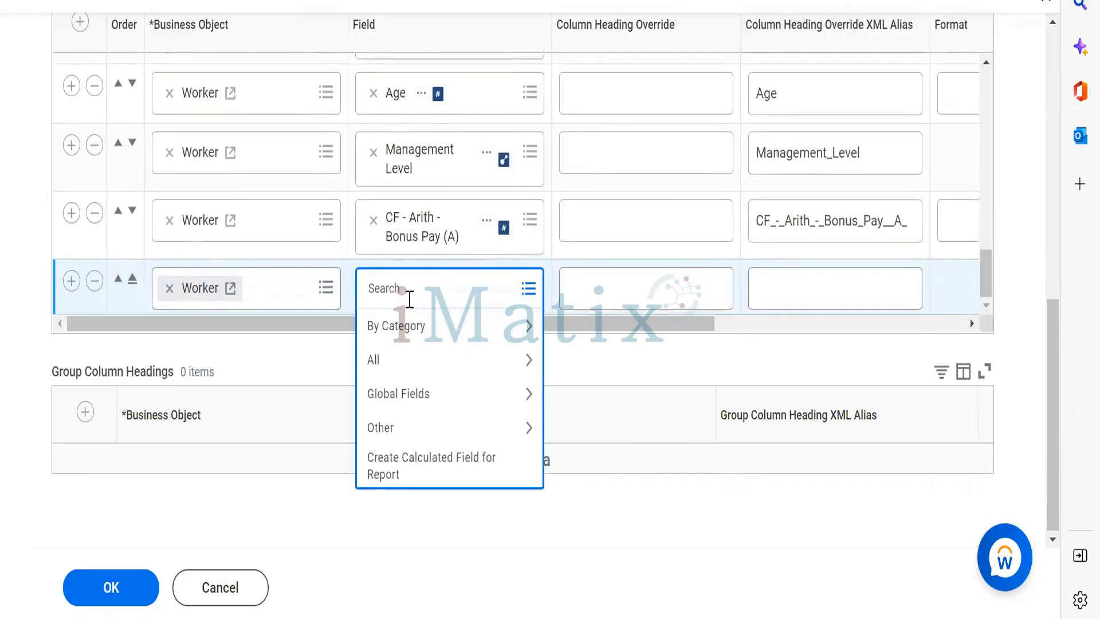
type("Dependents")
key("Return")
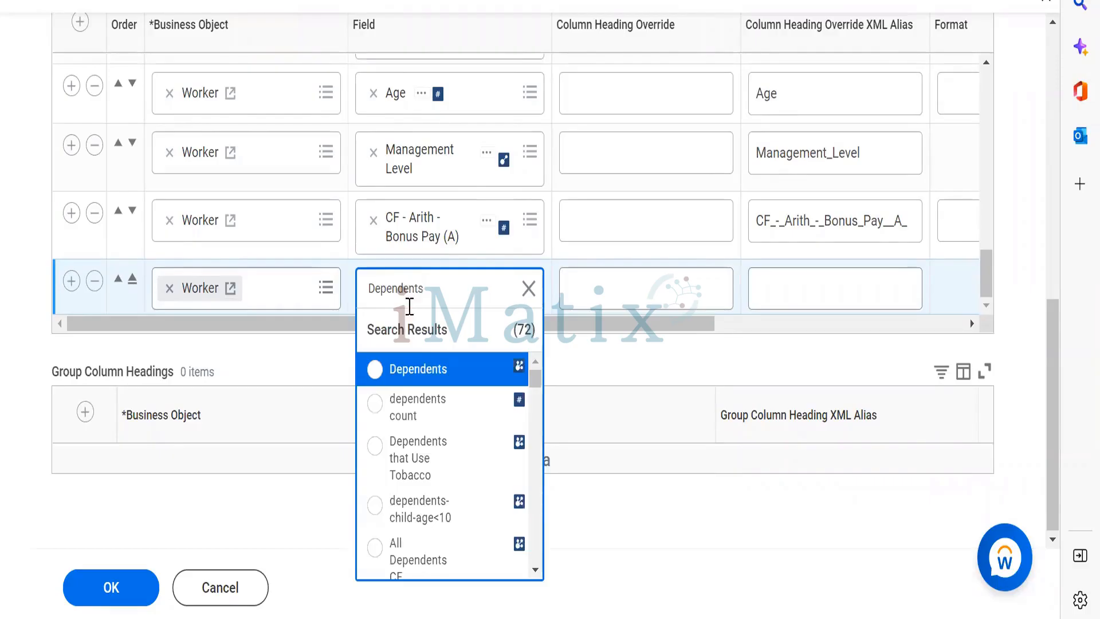
left_click(430, 379)
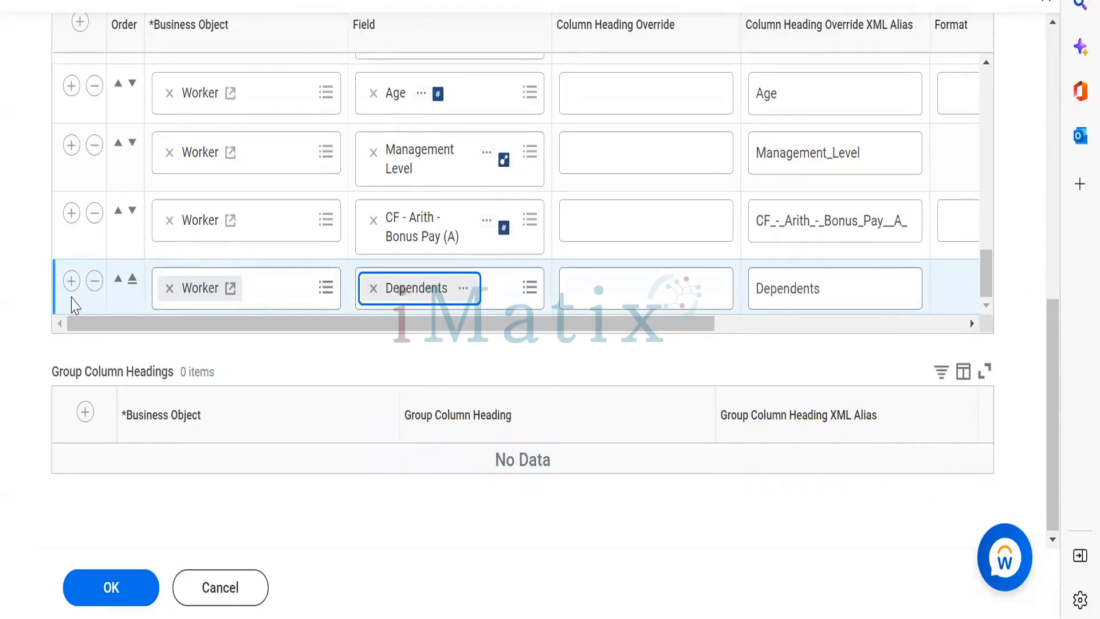
Add another Worker column row below Dependents and look through its available fields for relationship.
left_click(69, 283)
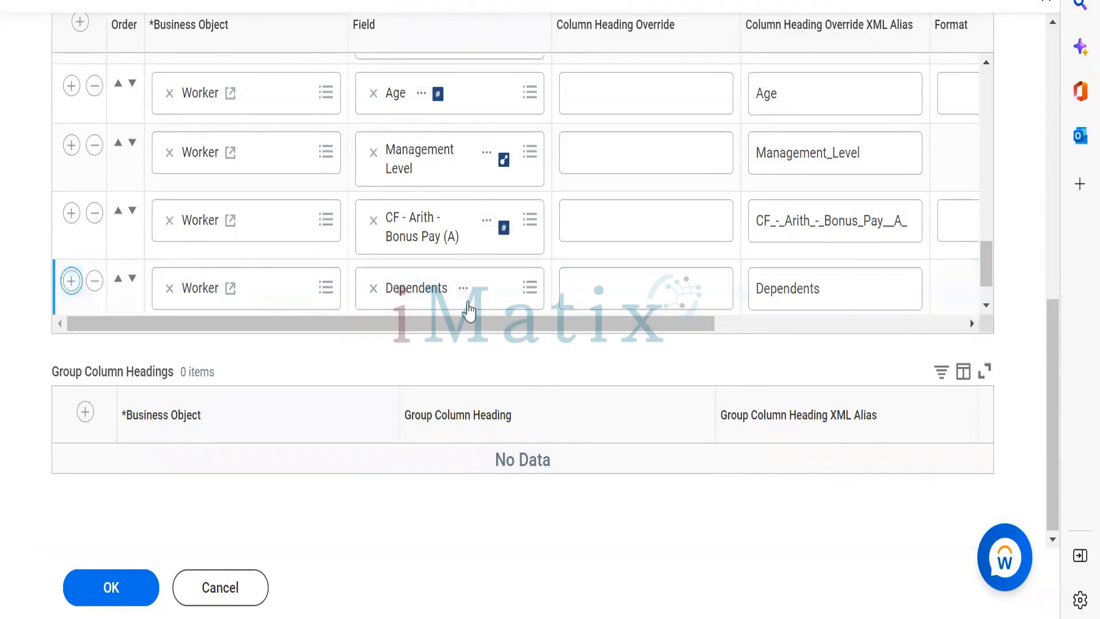
left_click(986, 305)
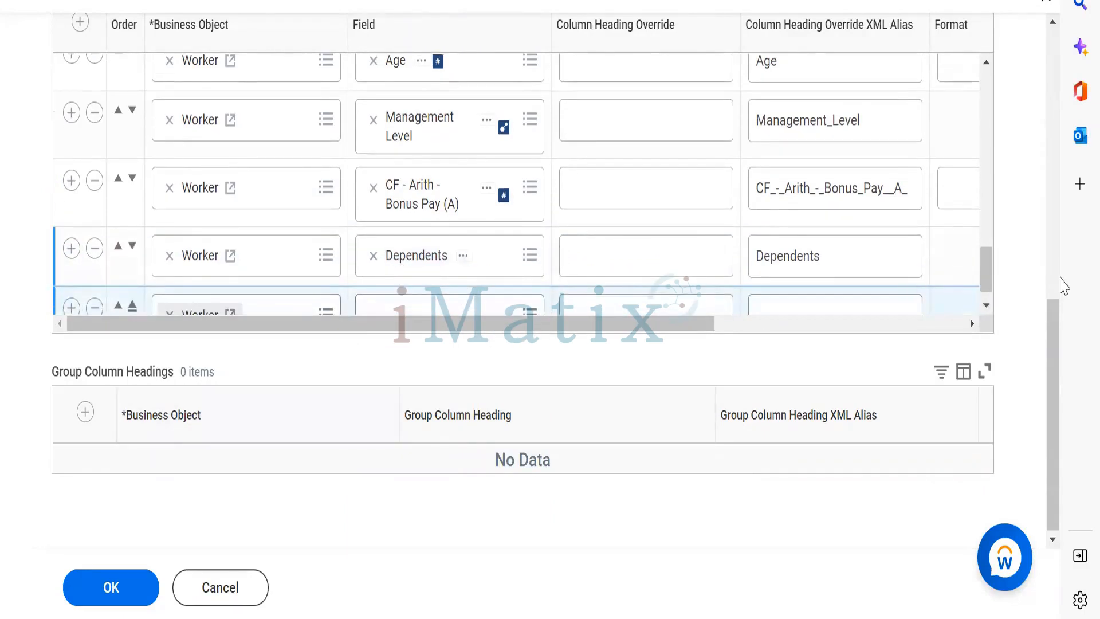
left_click(986, 305)
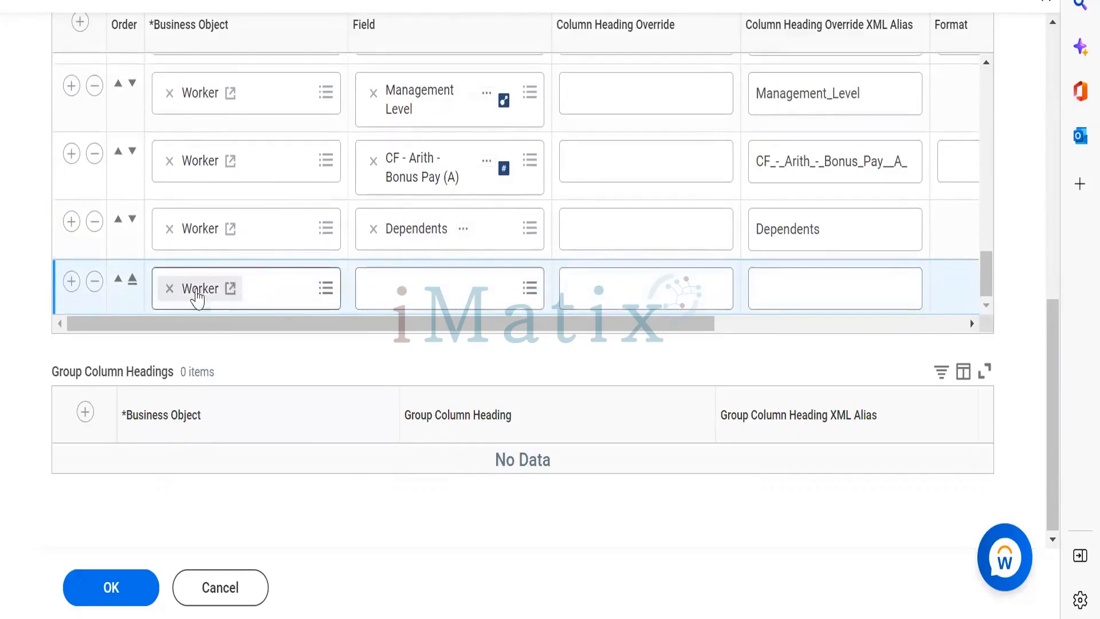
left_click(410, 299)
type("rela")
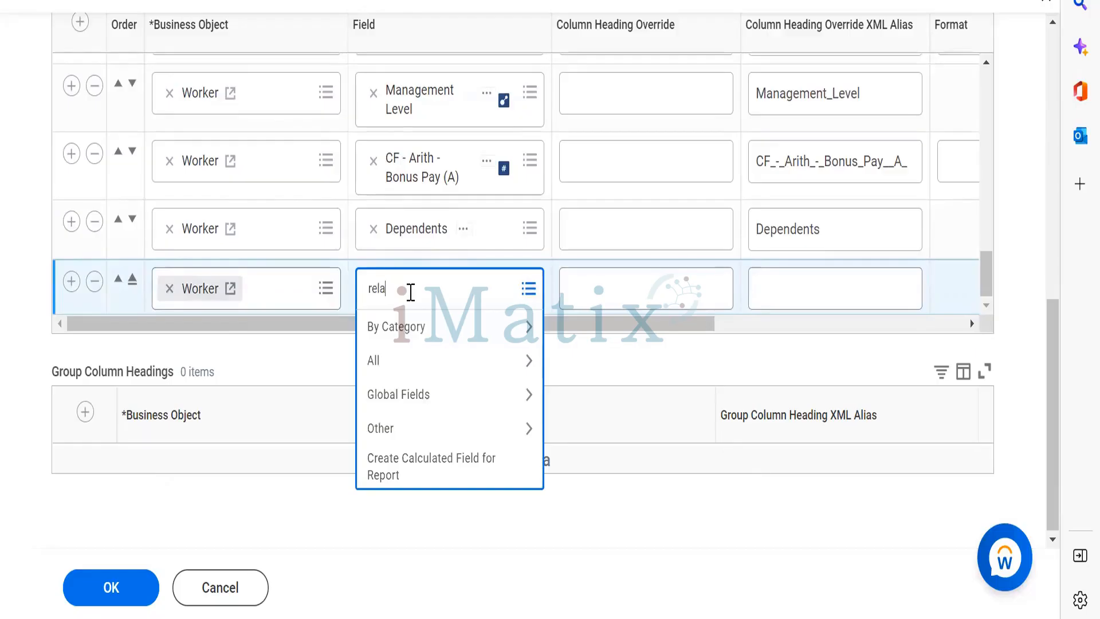
type("tionship")
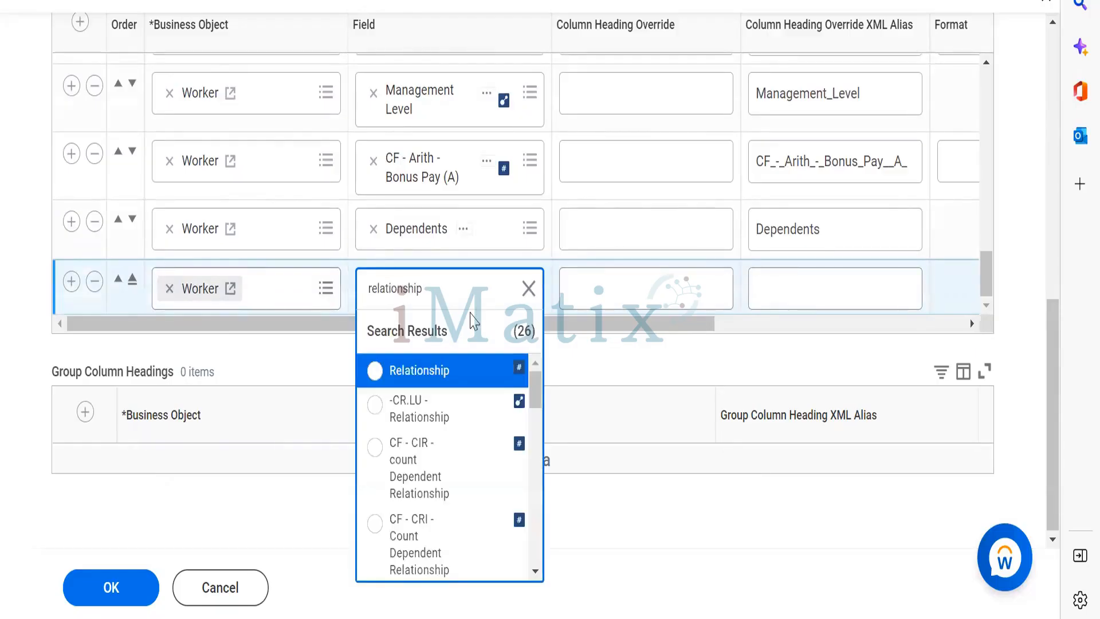
left_click(489, 373)
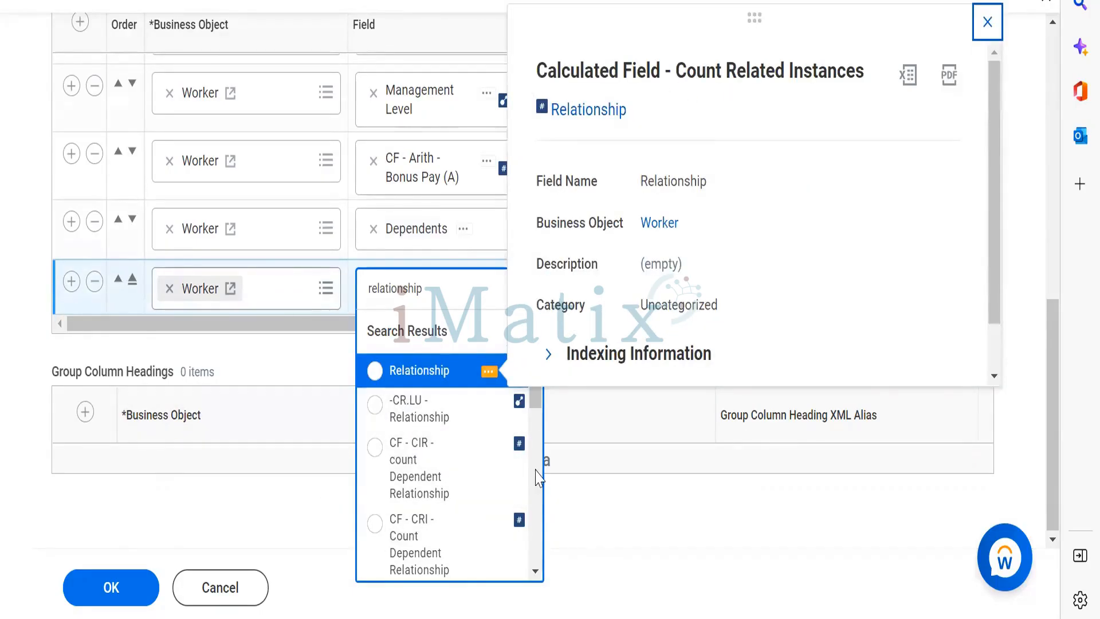
scroll(538, 478, "down", 1)
scroll(539, 477, "down", 5)
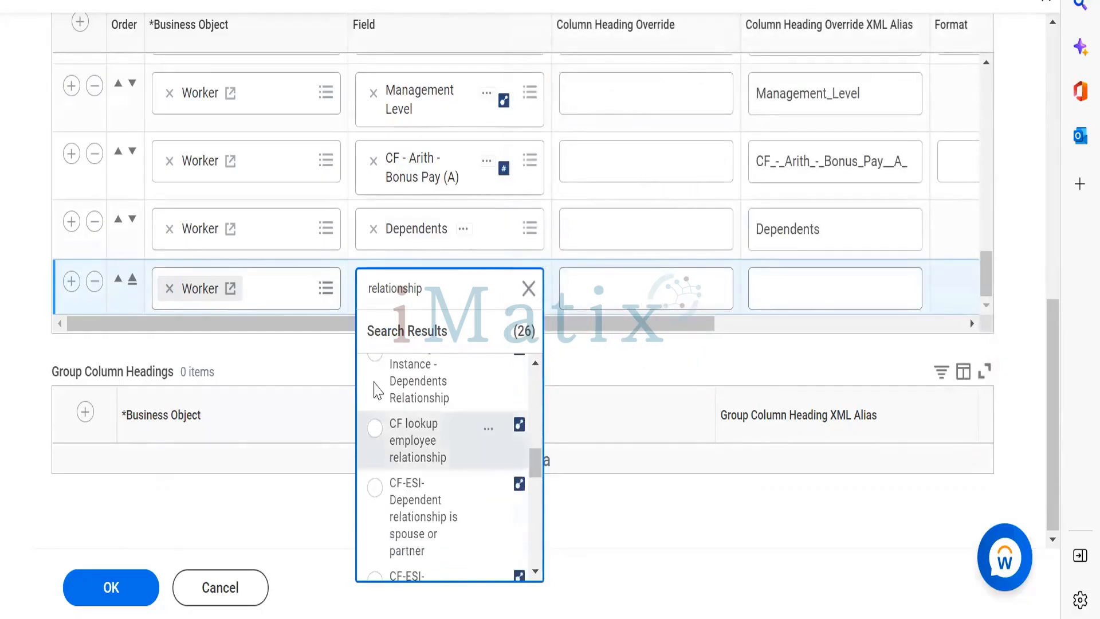
left_click(232, 371)
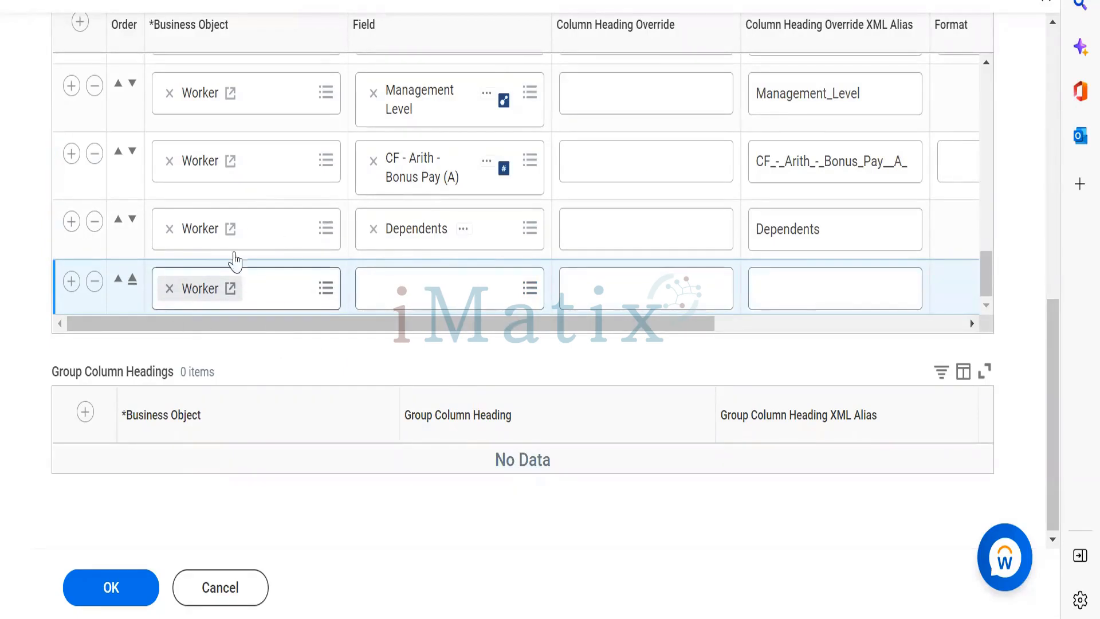
Search the empty row's field list again for Relationship, examining the Relationship calculated field's details and the remaining matches.
left_click(423, 298)
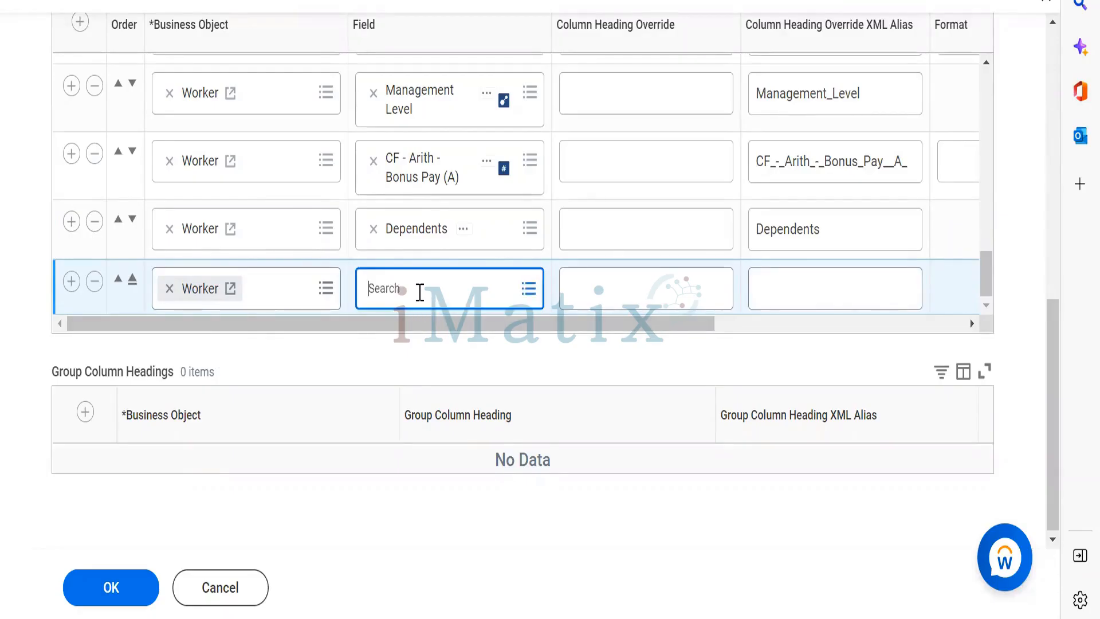
type("Relationship")
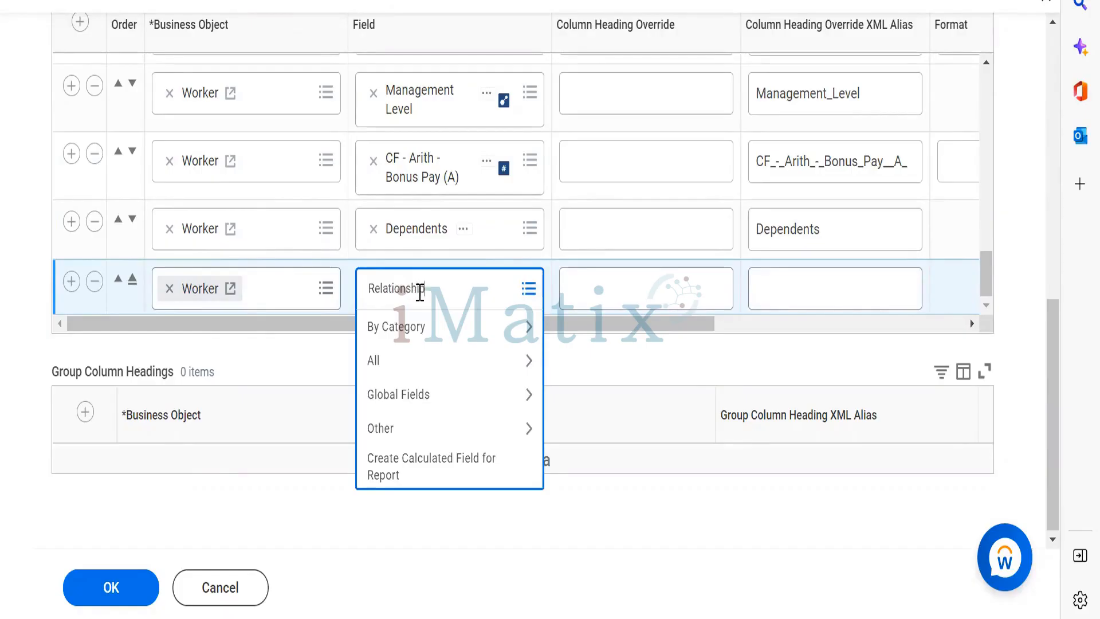
key("Return")
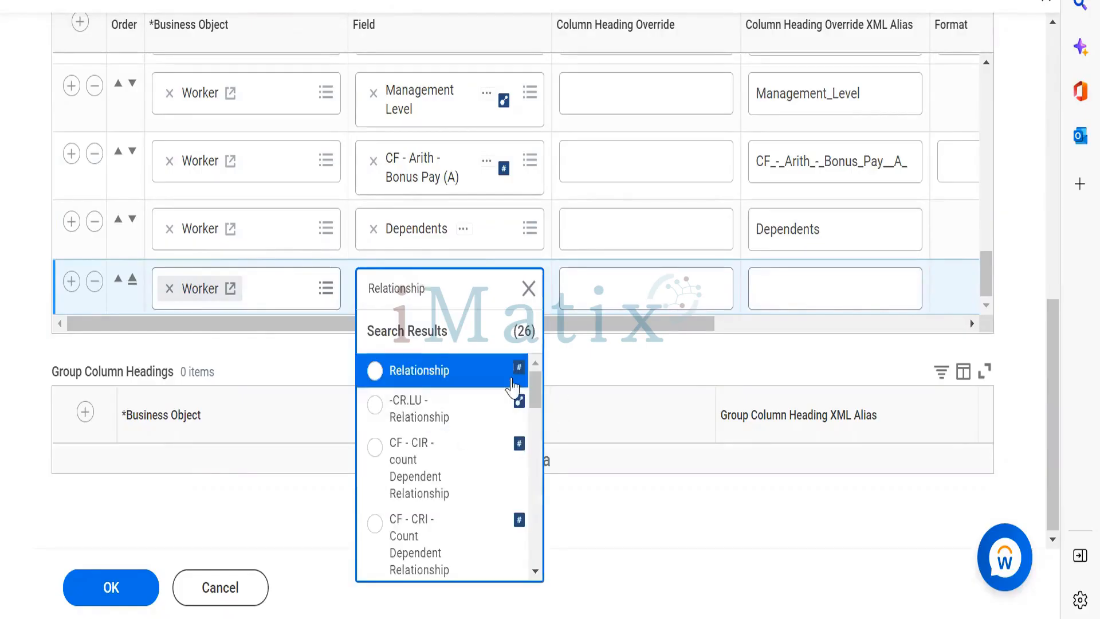
left_click_drag(535, 383, 503, 438)
scroll(504, 438, "up", 1)
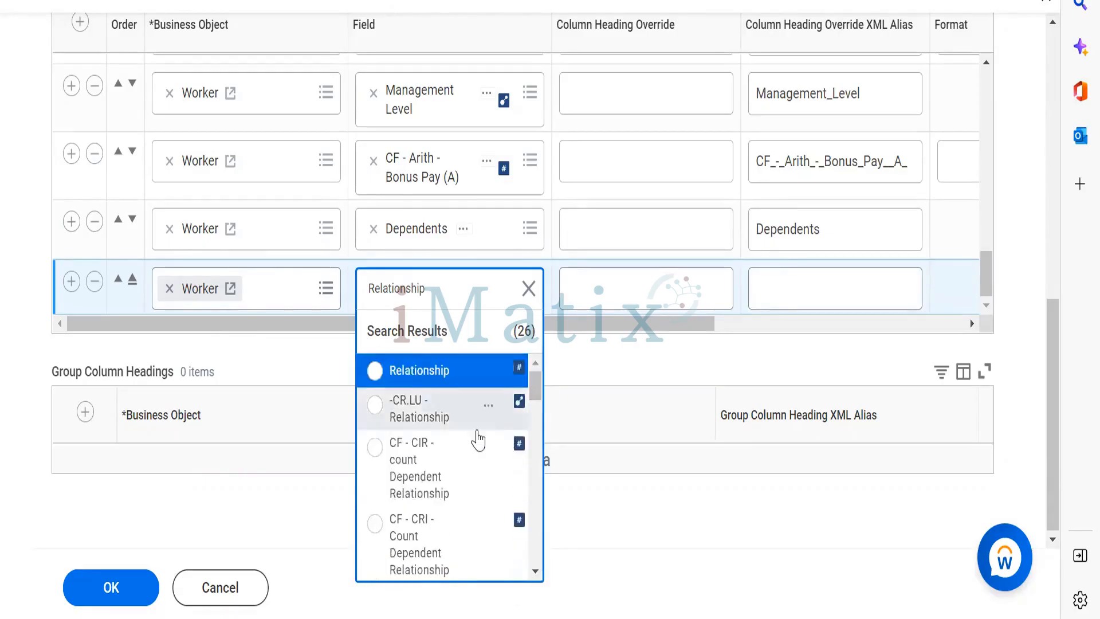
left_click(491, 372)
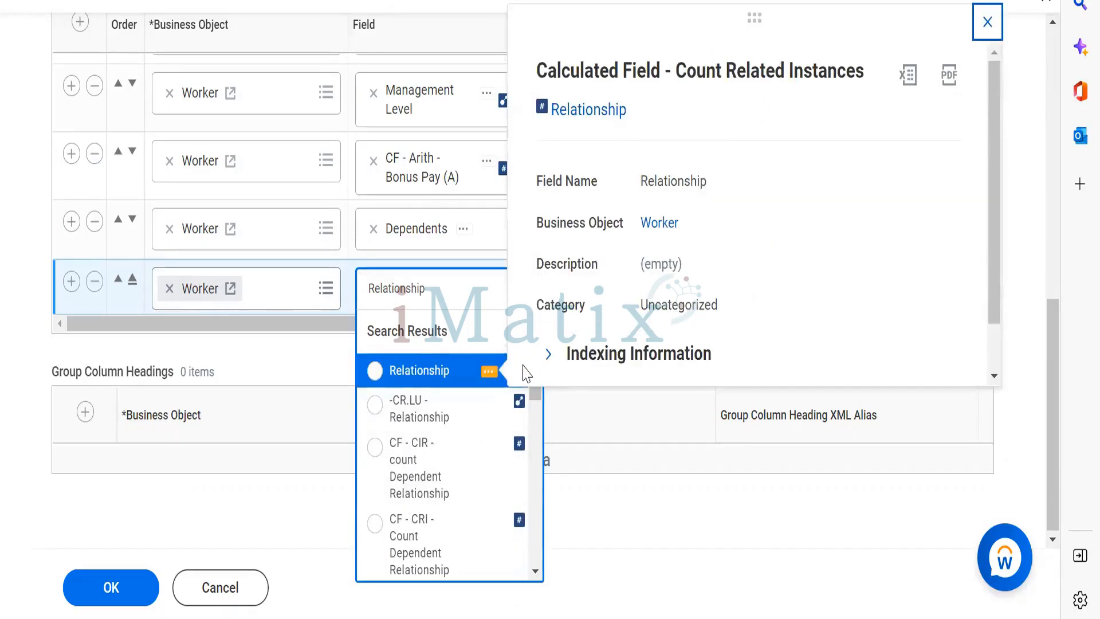
left_click(538, 402)
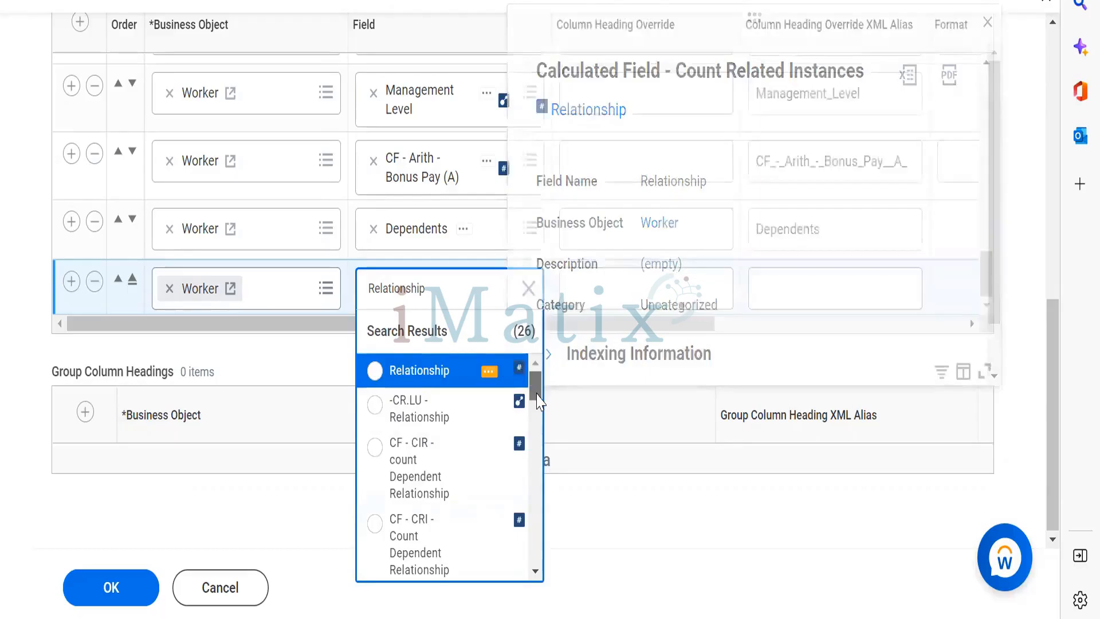
left_click_drag(538, 403, 564, 580)
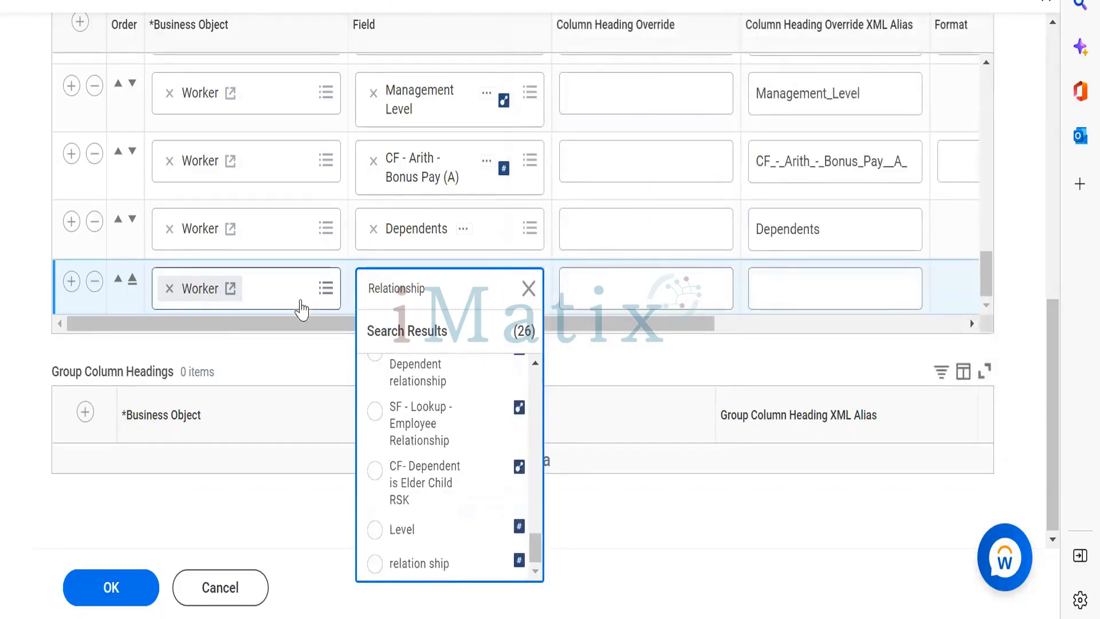
left_click(279, 401)
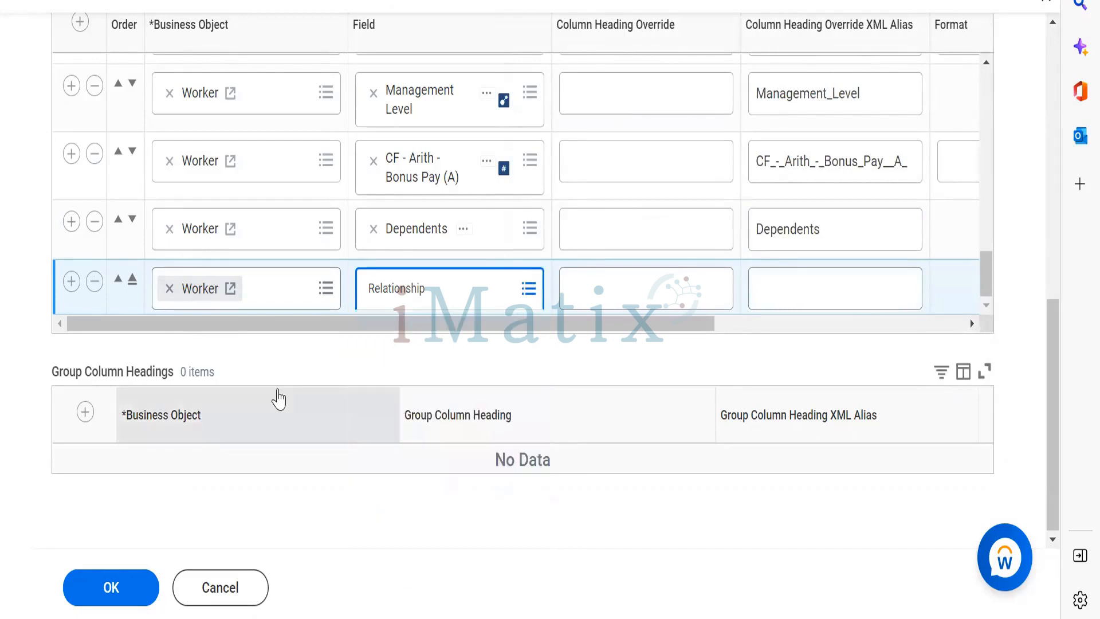
left_click(458, 350)
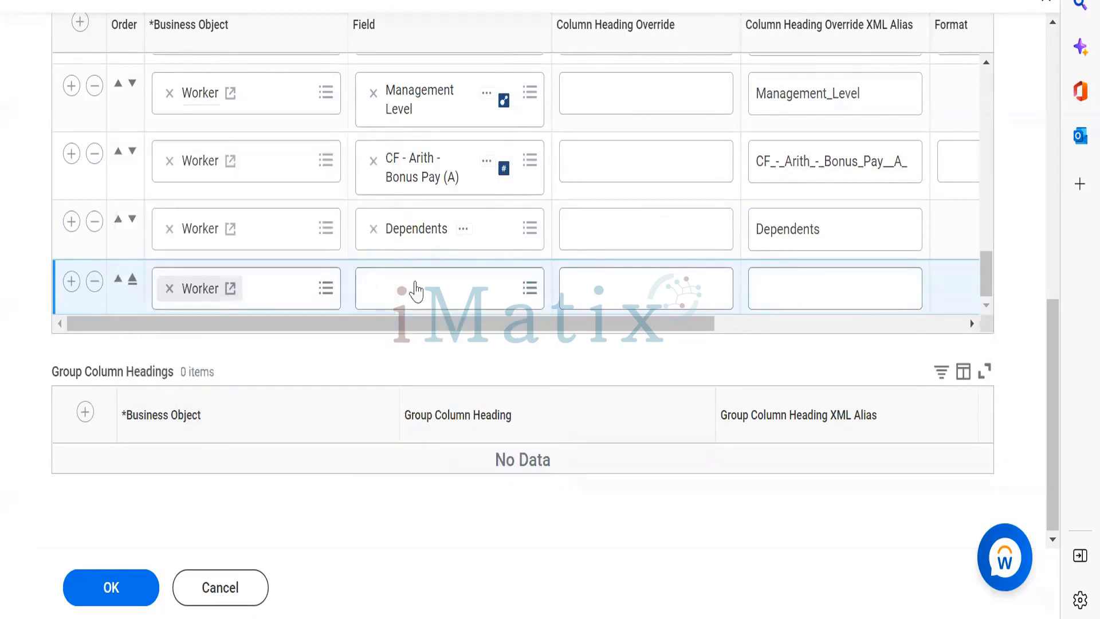
Change the business object of the last column row from Worker to Dependents.
left_click(167, 284)
key("BackSpace")
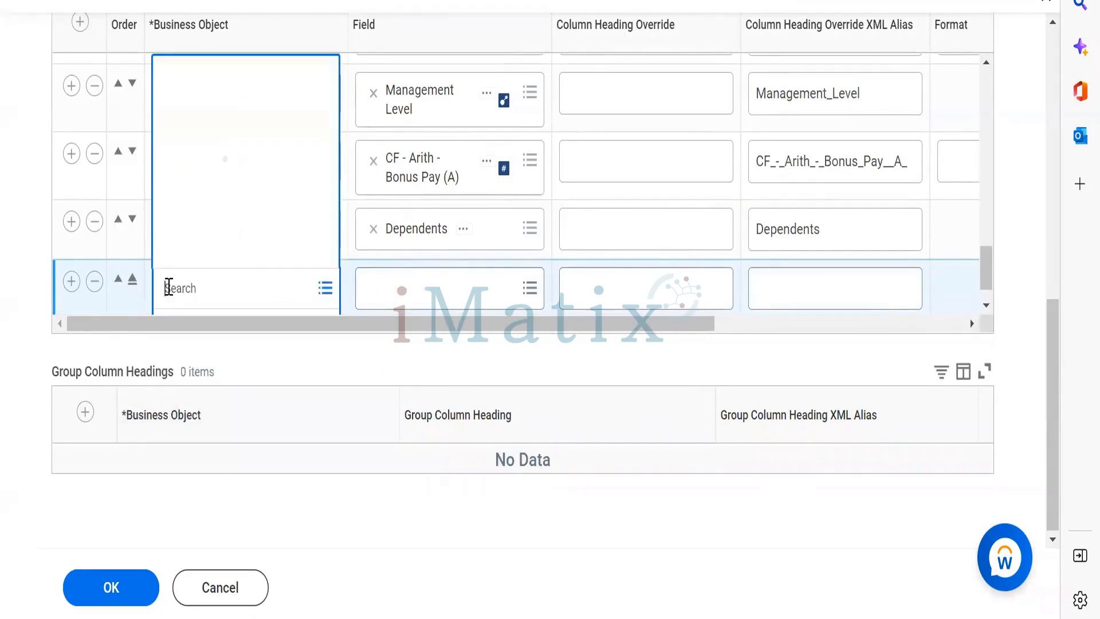
type("Dependent")
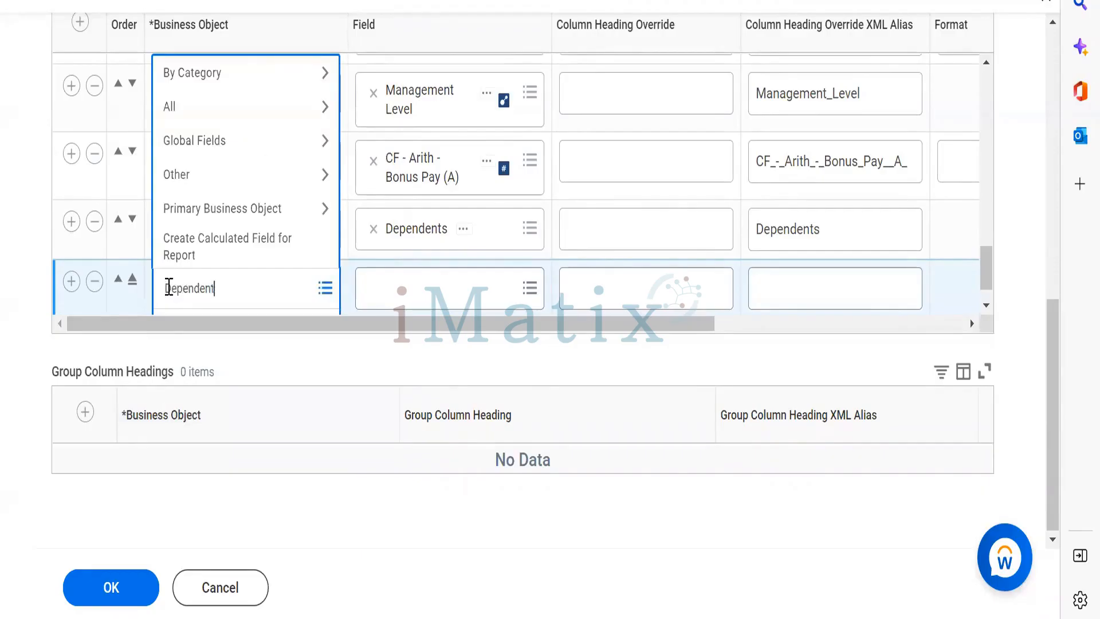
type("s")
key("Return")
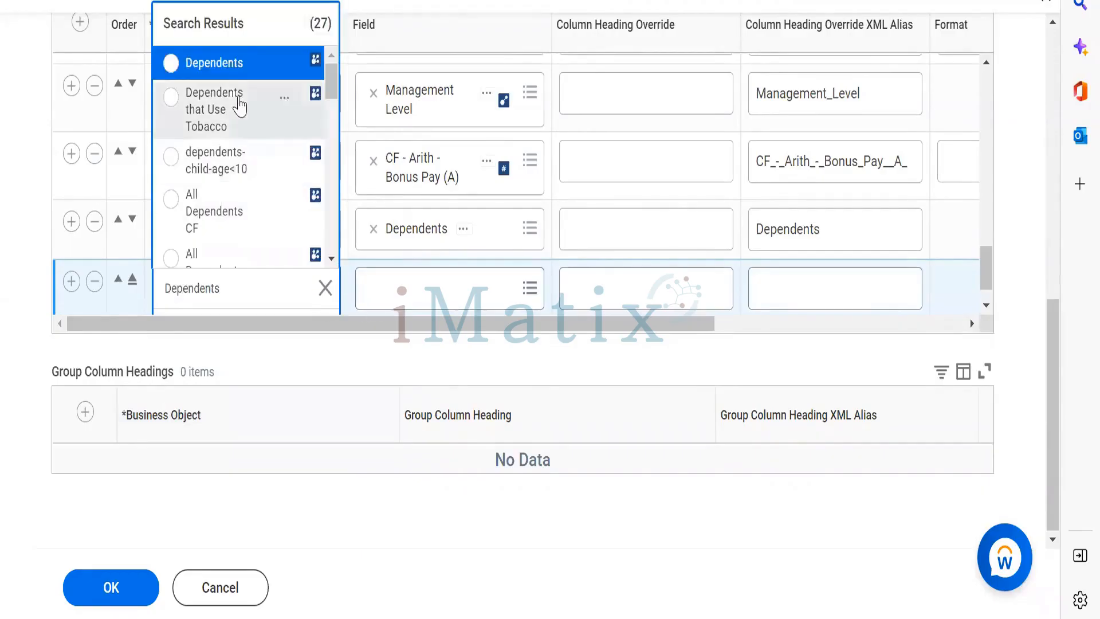
left_click(224, 72)
Set the field of the Dependents business object row to Relationship.
left_click(394, 290)
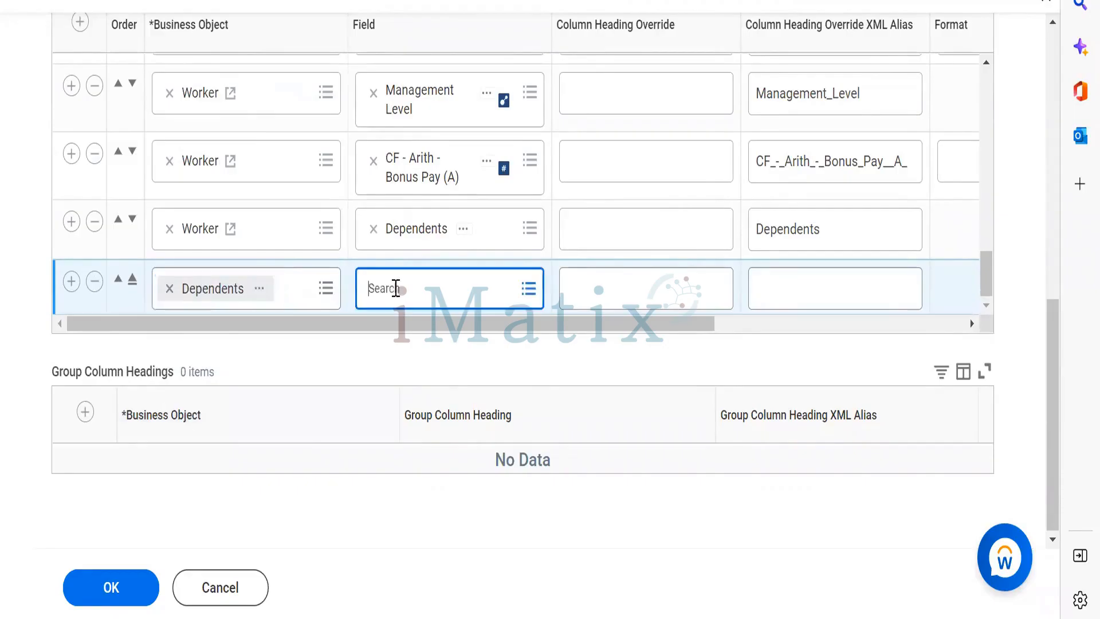
type("relationship")
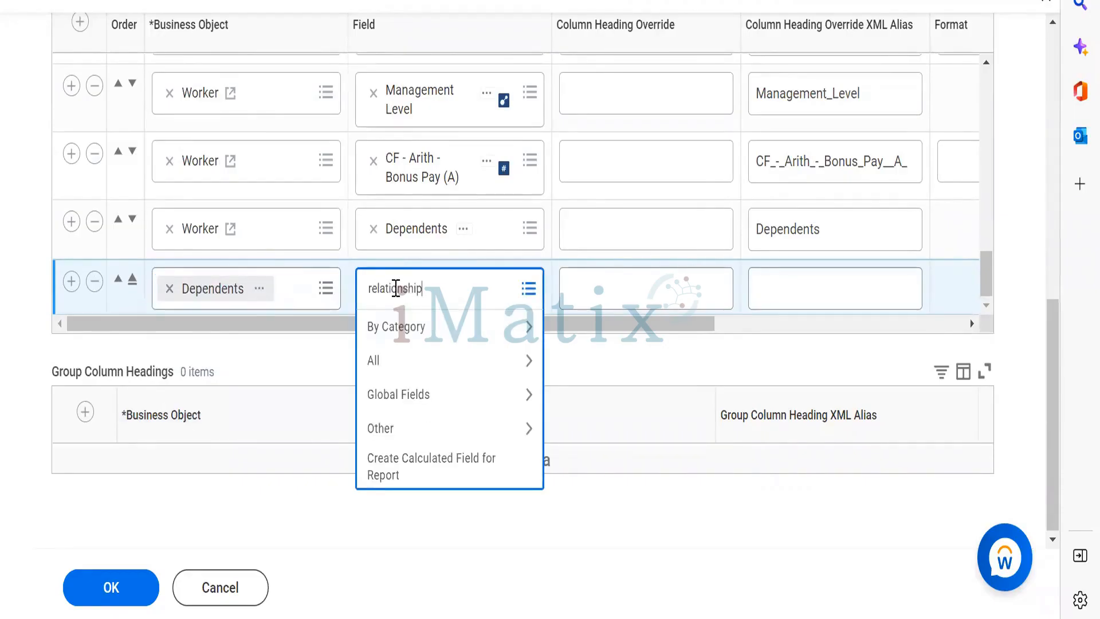
key("Return")
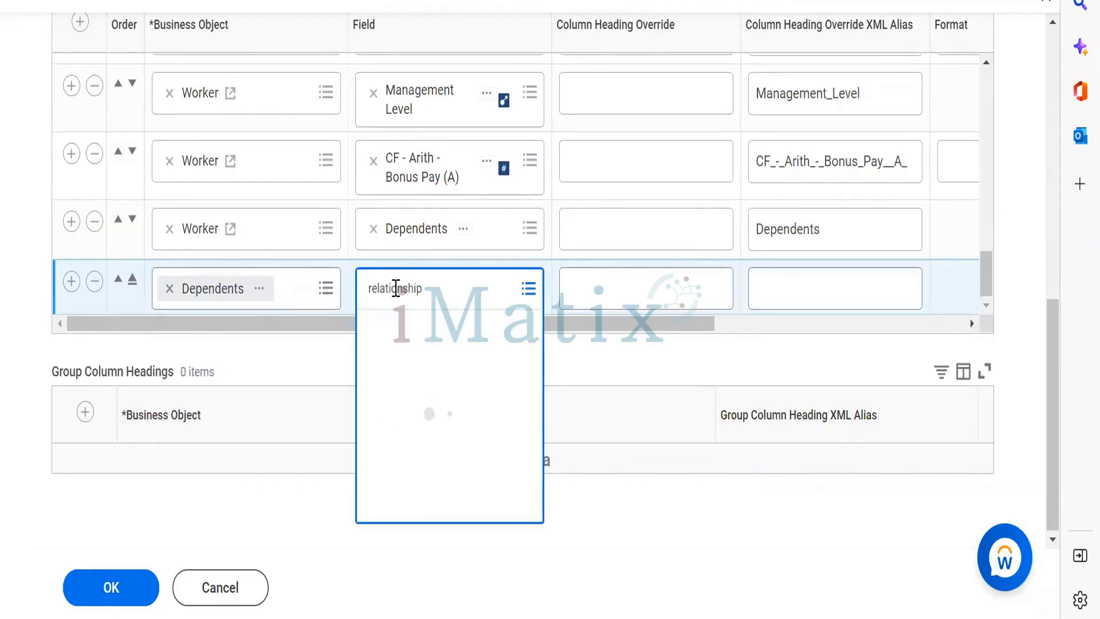
left_click(415, 371)
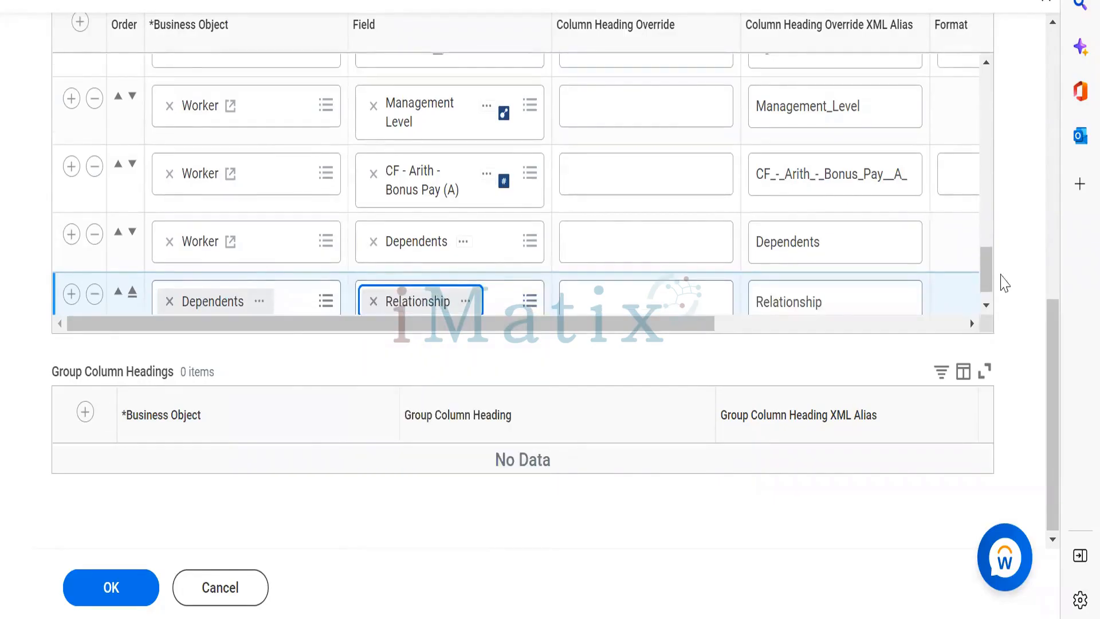
left_click(986, 306)
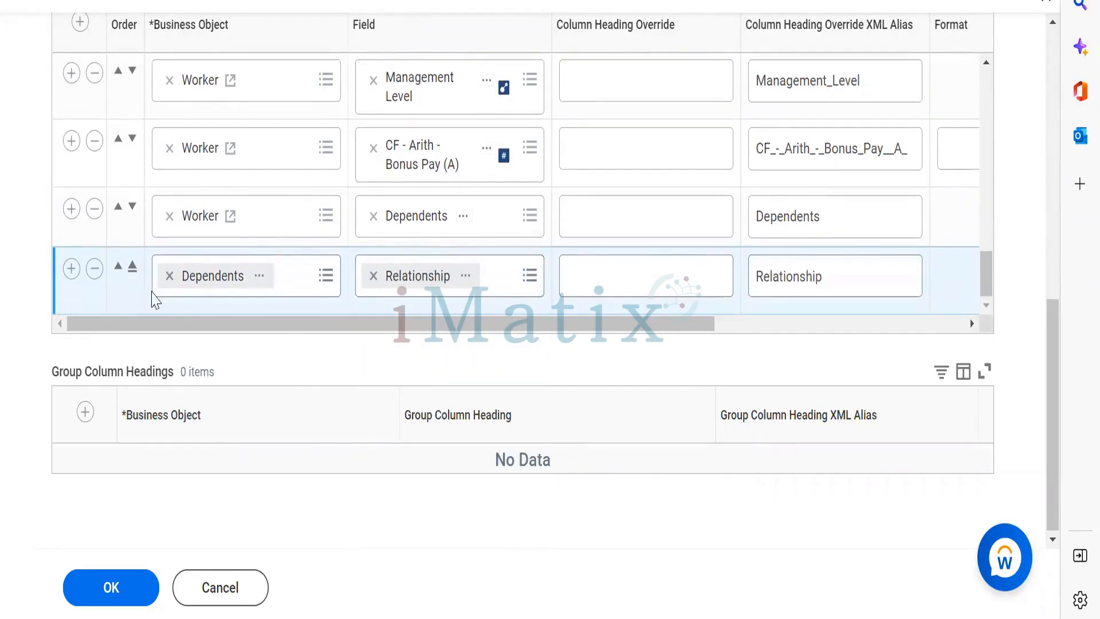
Set the last column row's business object back to Worker and open its field choices.
left_click(170, 276)
type("Worker")
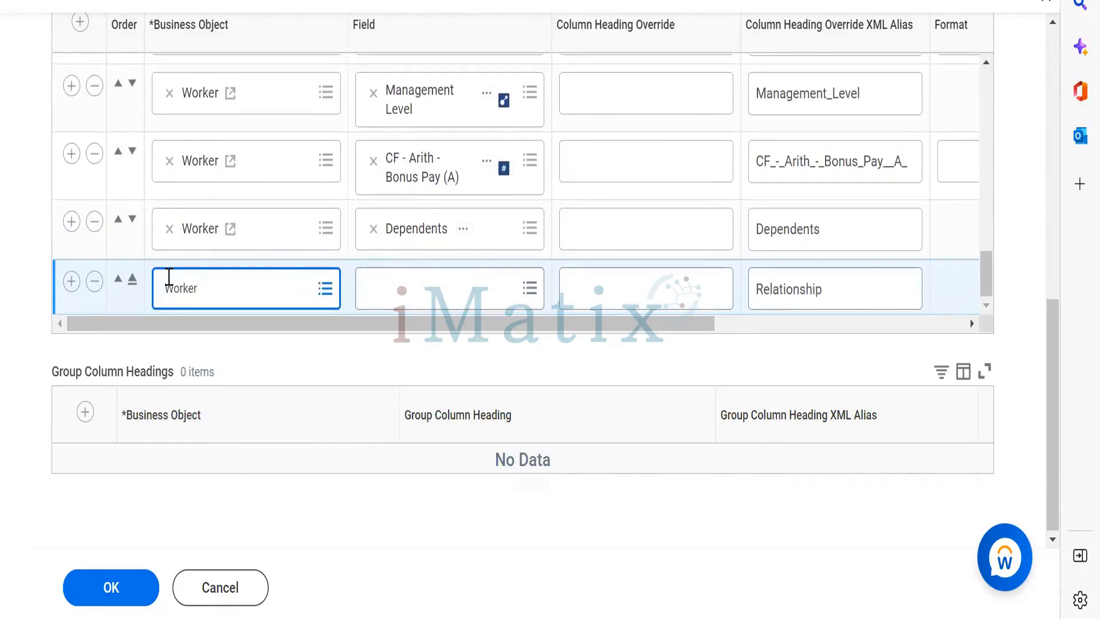
key("Return")
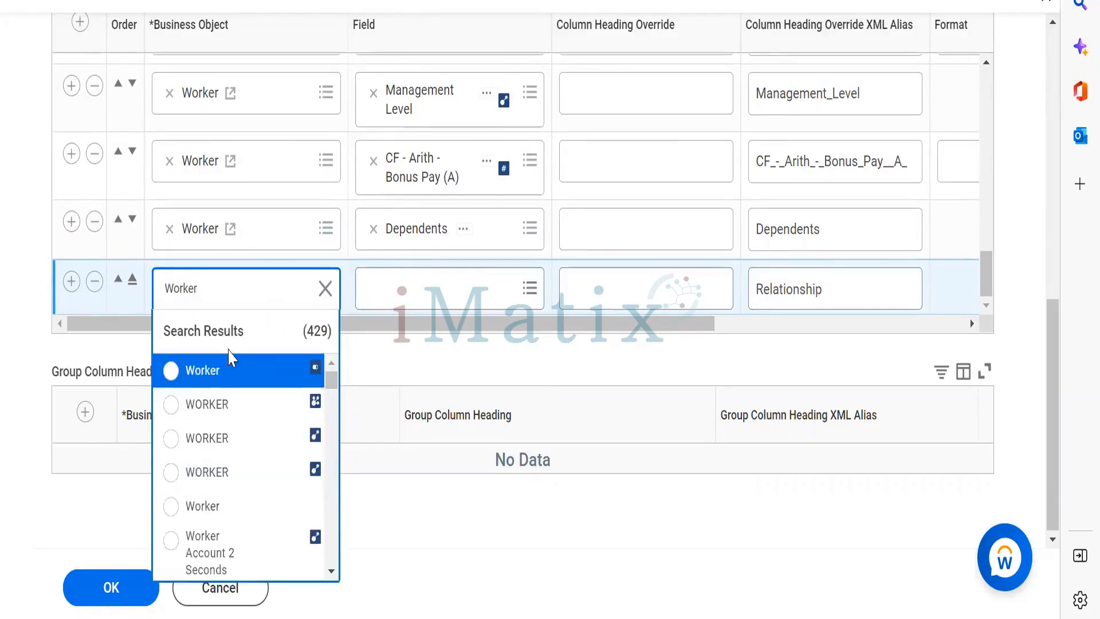
left_click(200, 371)
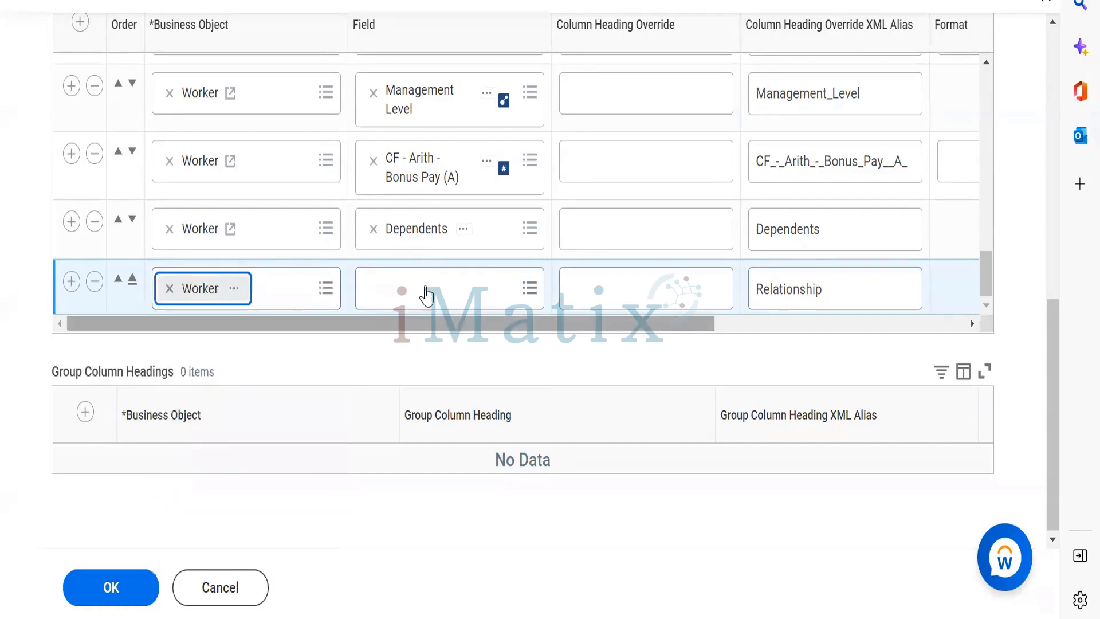
left_click(424, 289)
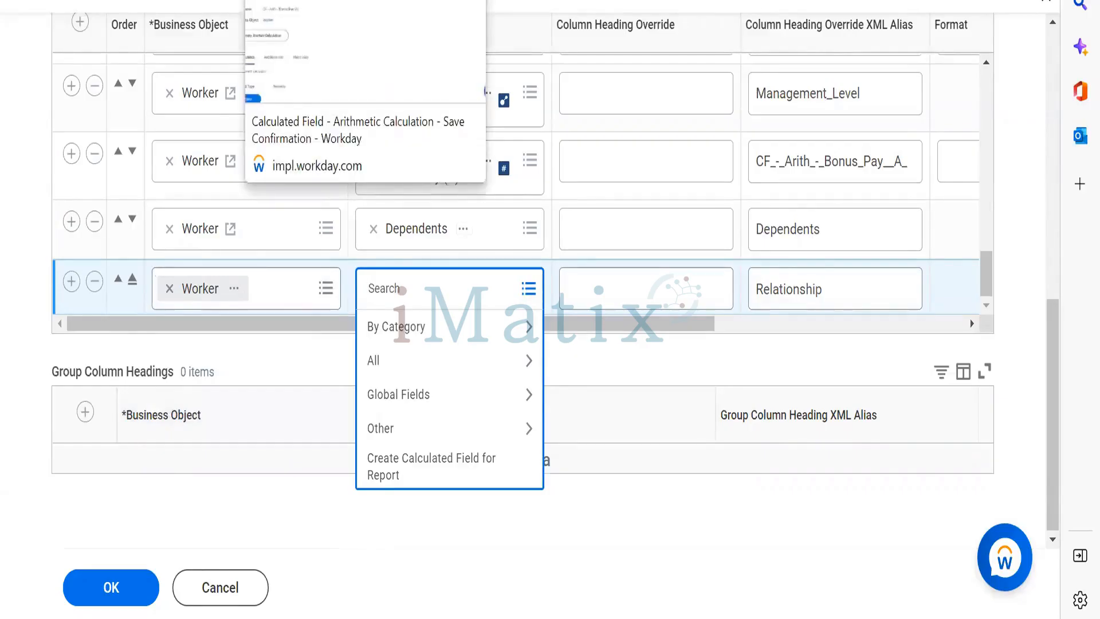
Switch to the saved calculated field page and start another calculated field named CF - Lookup - Relationship on the Worker business object.
left_click(327, 1)
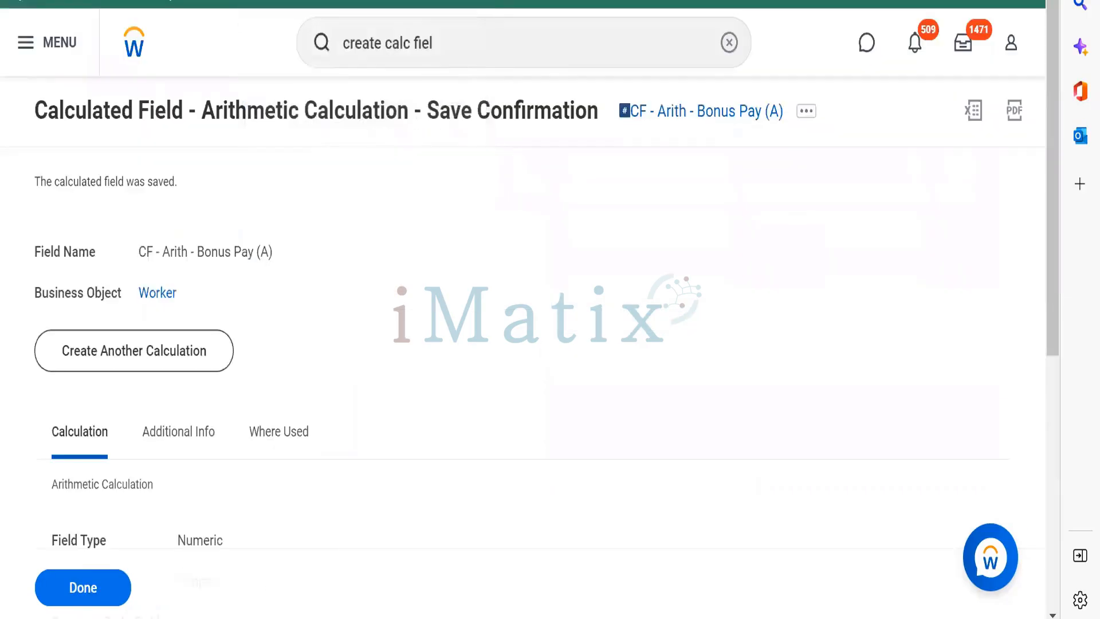
left_click(143, 345)
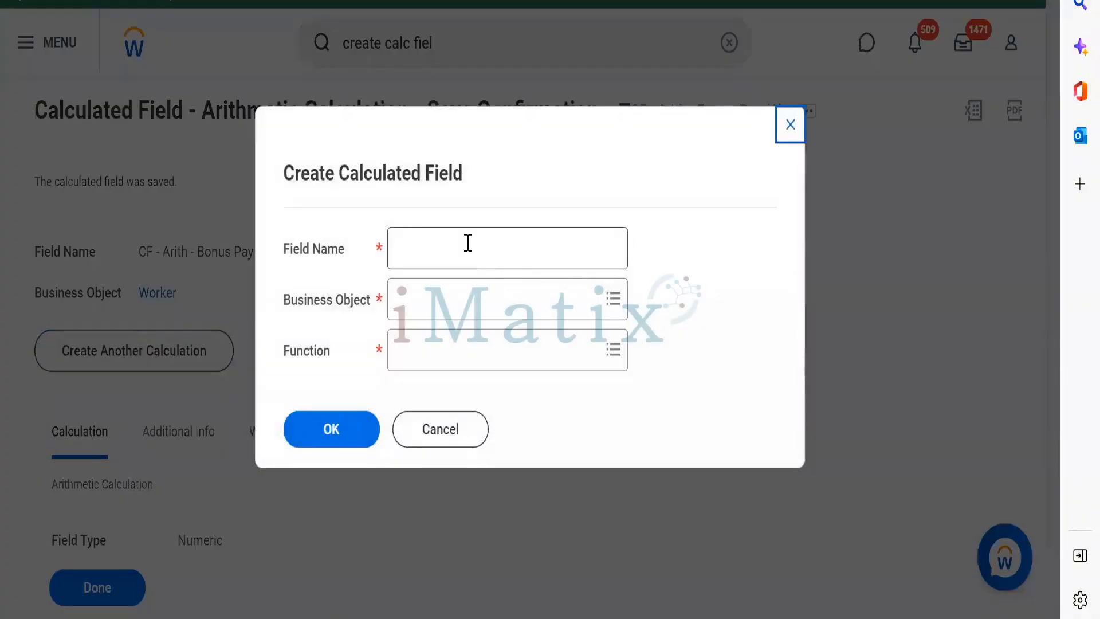
left_click(469, 243)
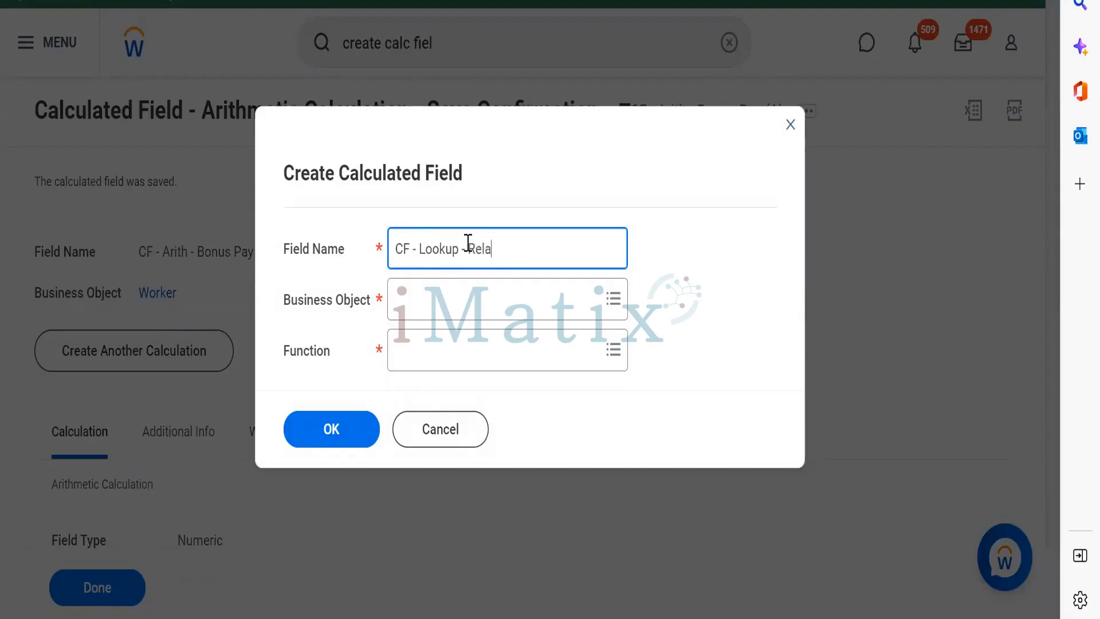
type("CF - Lookup - Relations")
key("BackSpace")
type("p")
left_click(459, 290)
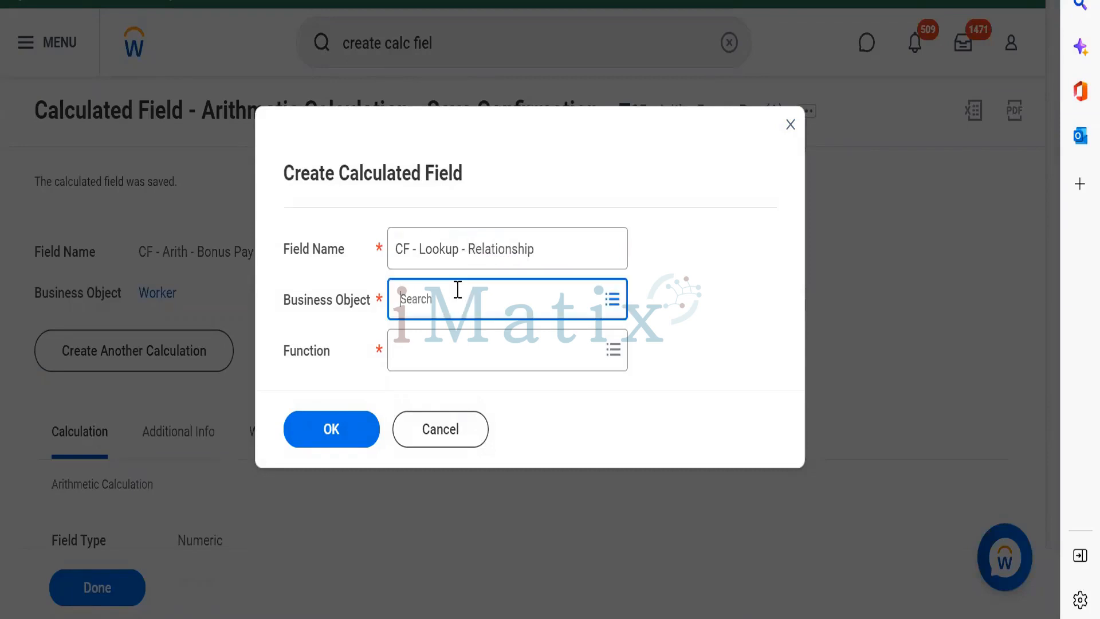
type("worker")
key("Return")
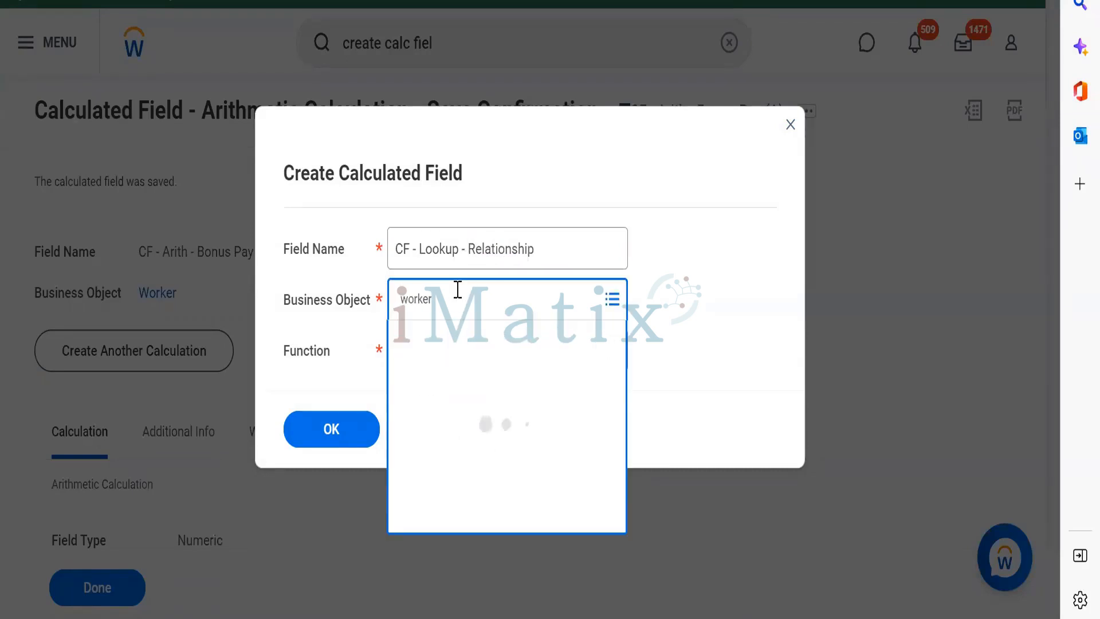
left_click(464, 380)
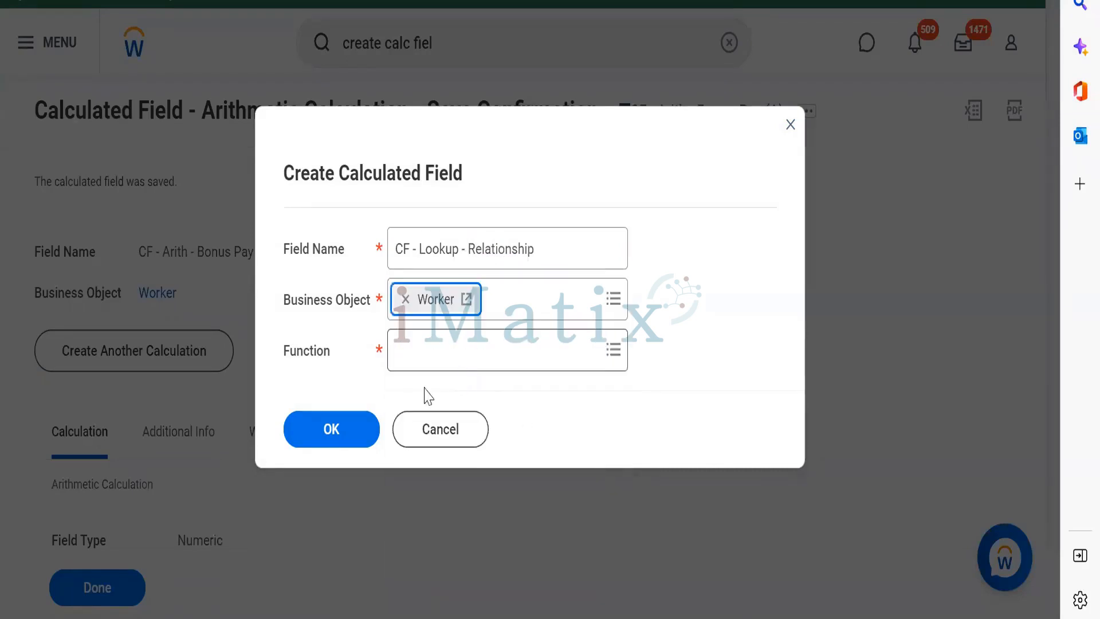
Choose the Lookup Related Value function for the new calculated field and continue to its definition.
left_click(438, 358)
type("lookup")
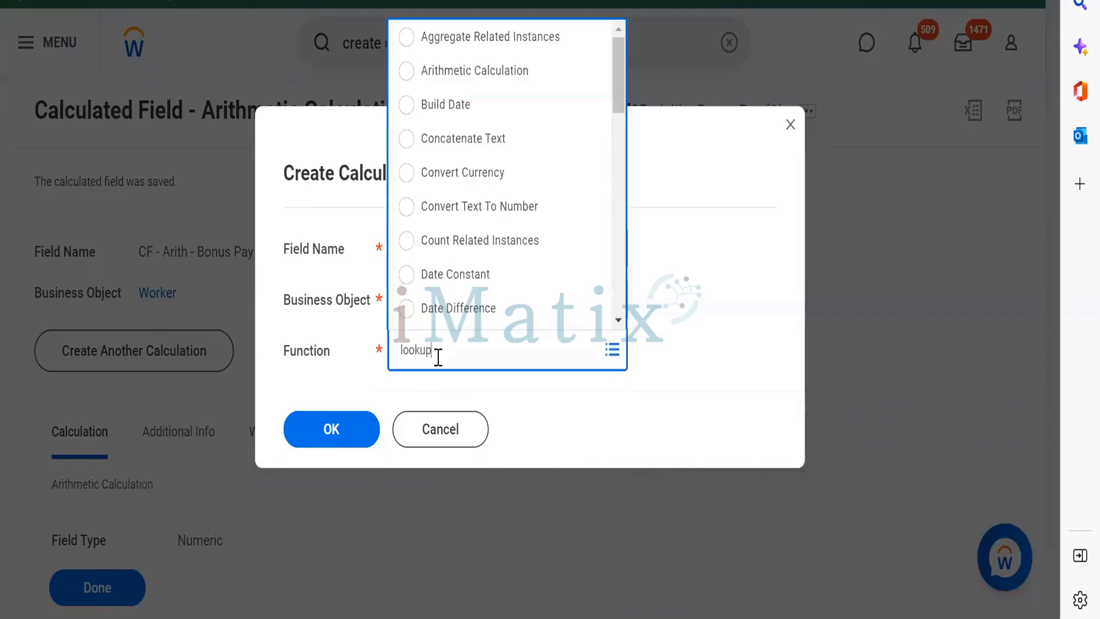
key("Return")
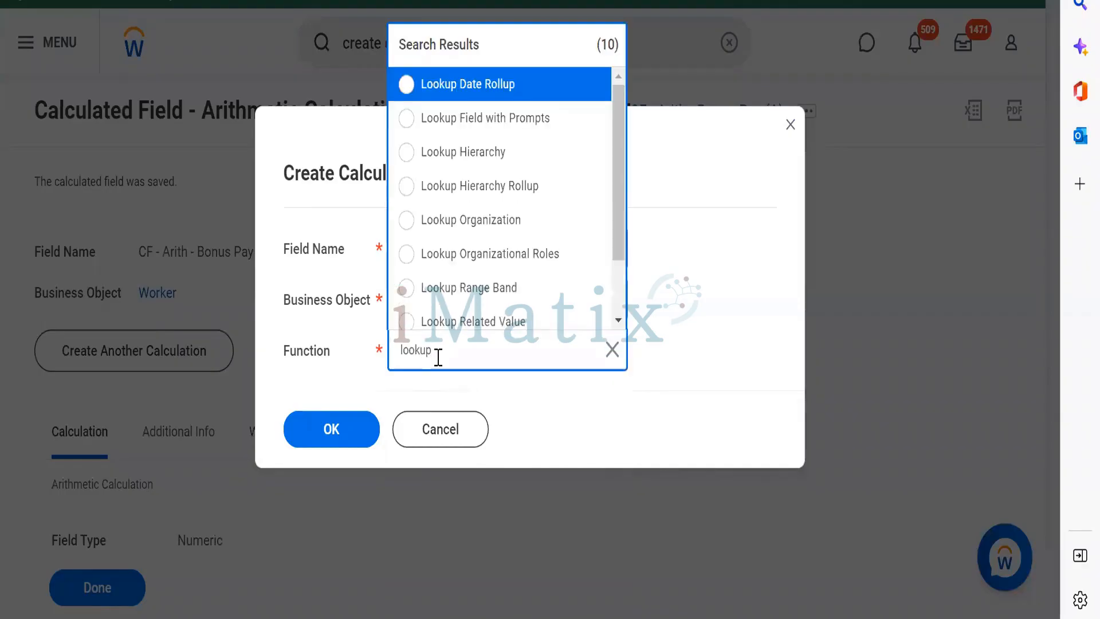
left_click(507, 326)
left_click(353, 433)
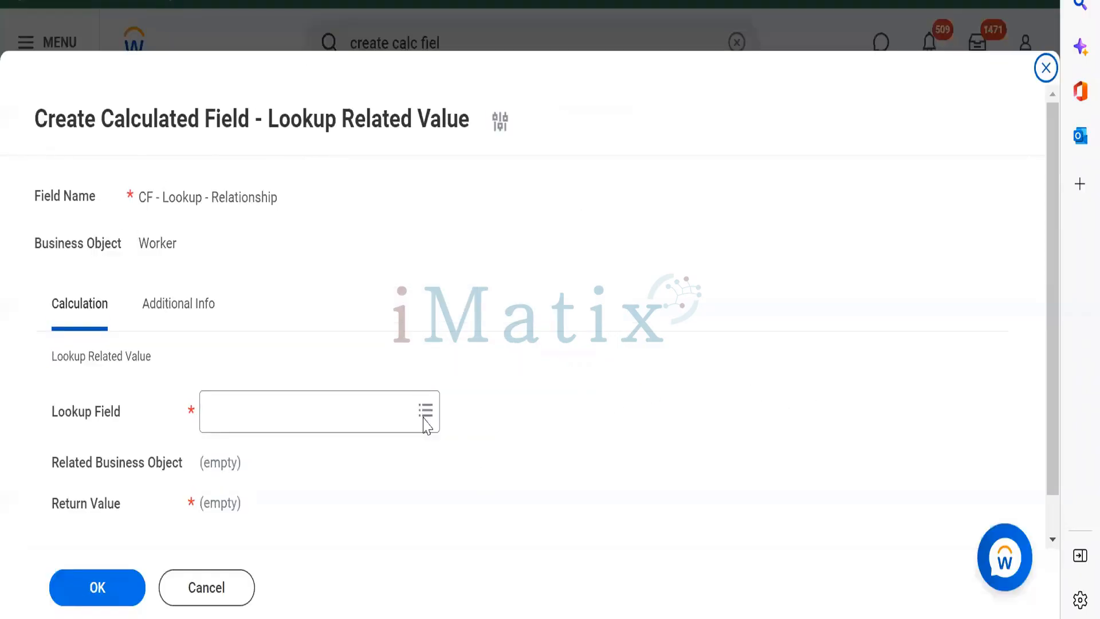
Search the Lookup Field choices for Dependent.
left_click(308, 423)
type("depende")
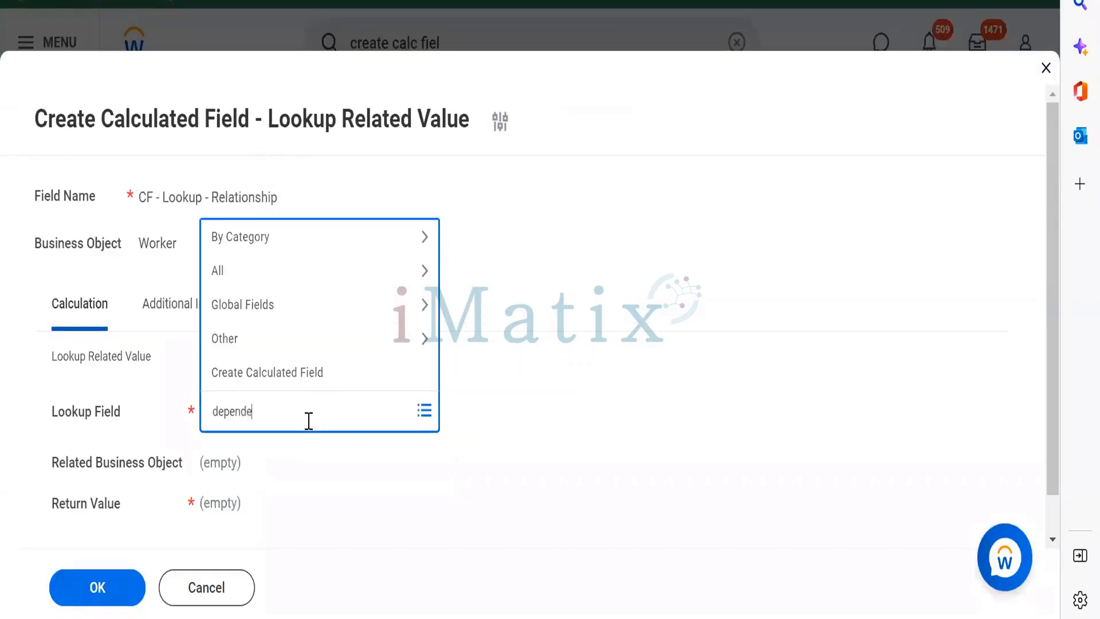
type("nmt")
key("Return")
type("De")
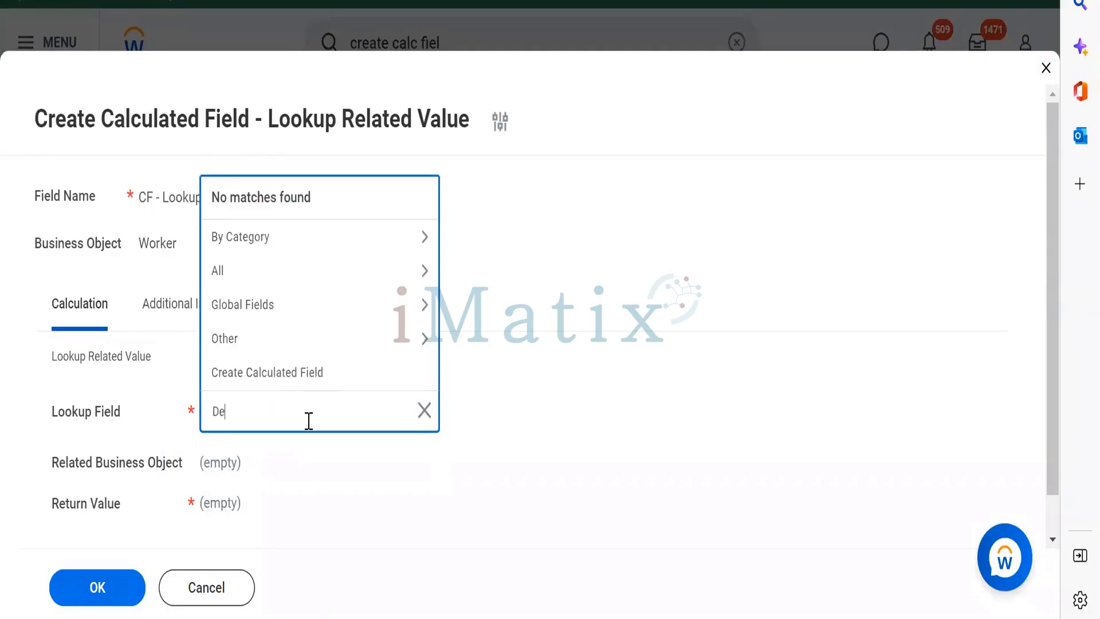
type("pendent")
key("Return")
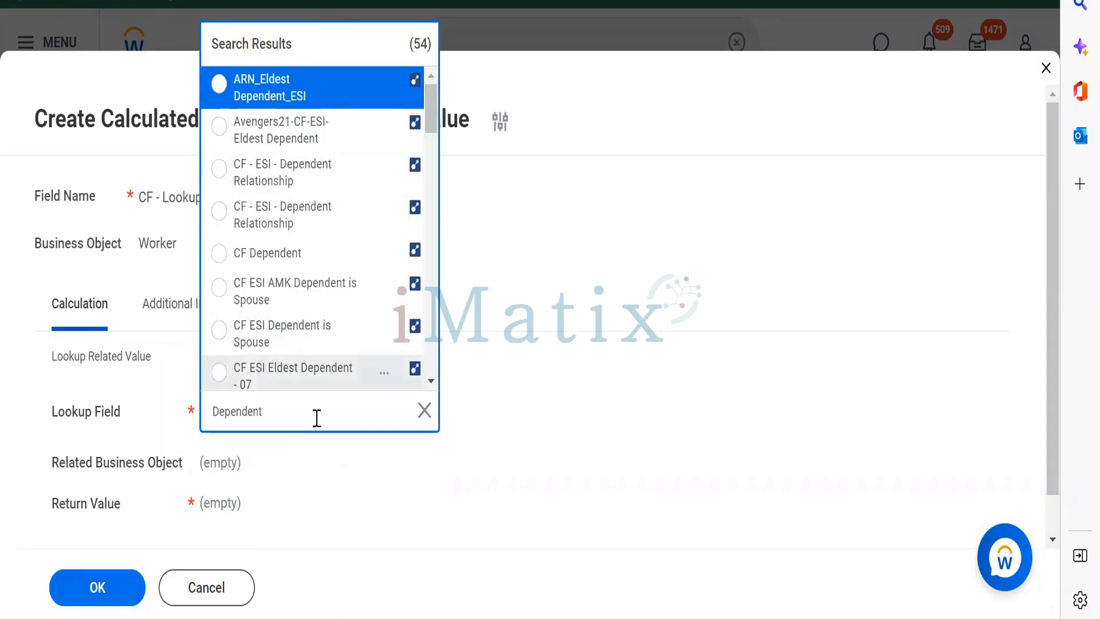
Search the Lookup Field choices again for Depen and look through the whole list of matches for a Dependents field.
key("BackSpace")
key("BackSpace")
key("BackSpace")
key("BackSpace")
key("BackSpace")
key("BackSpace")
key("BackSpace")
key("BackSpace")
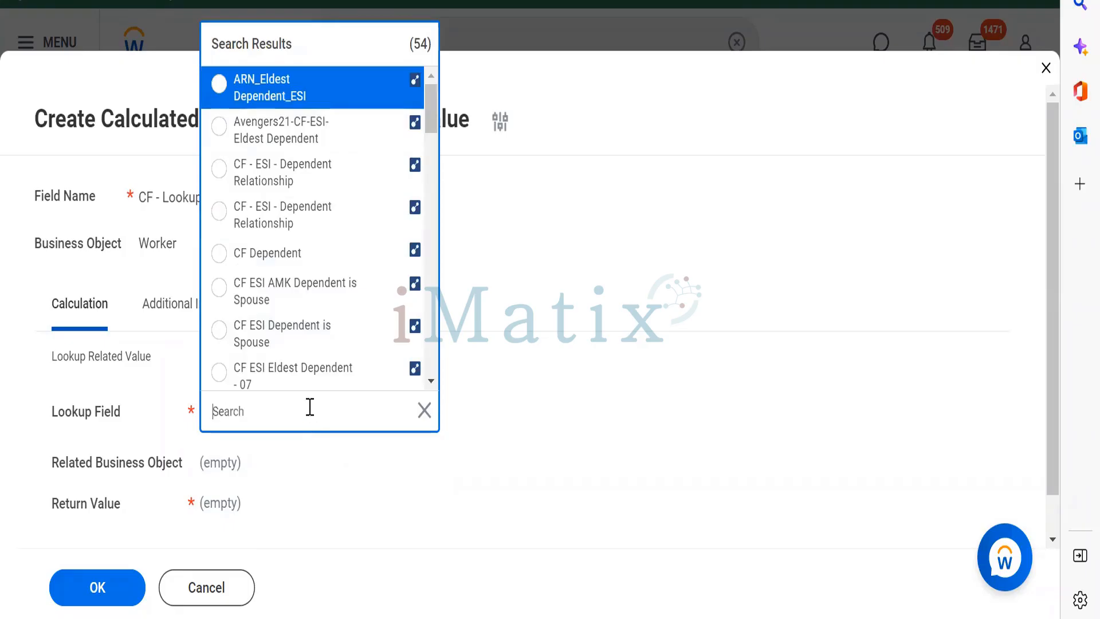
type("Depen")
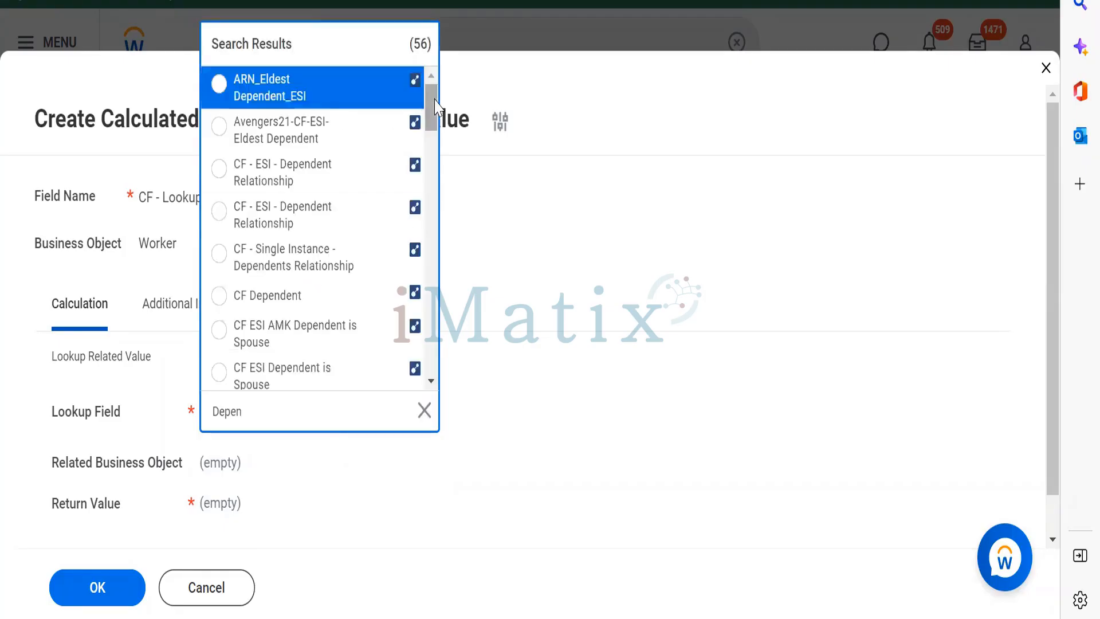
left_click_drag(431, 109, 425, 492)
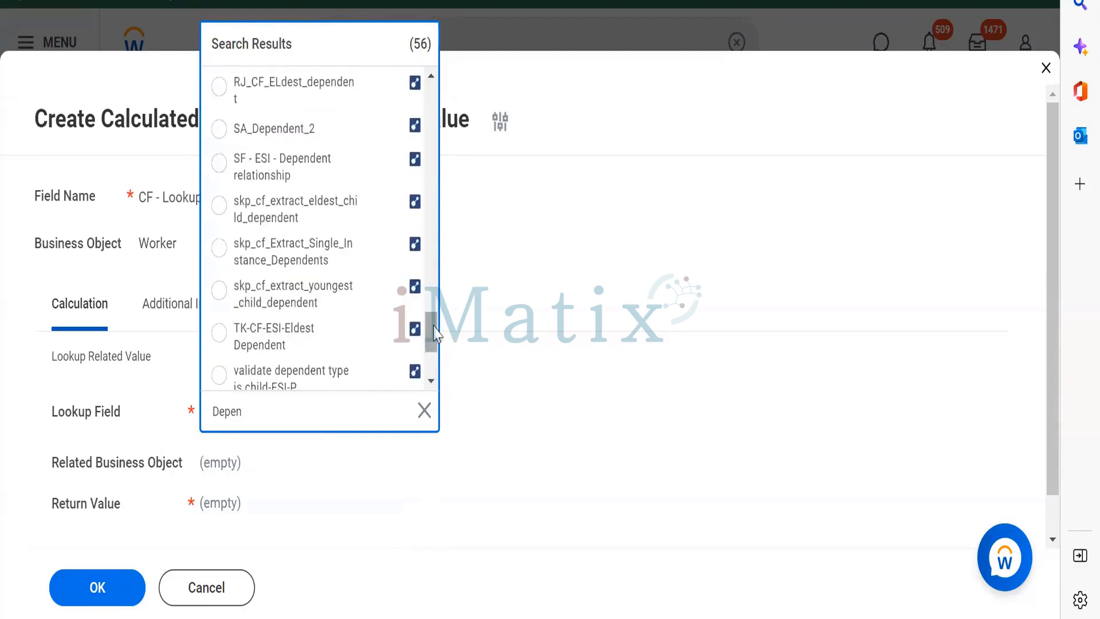
left_click_drag(430, 328, 416, 82)
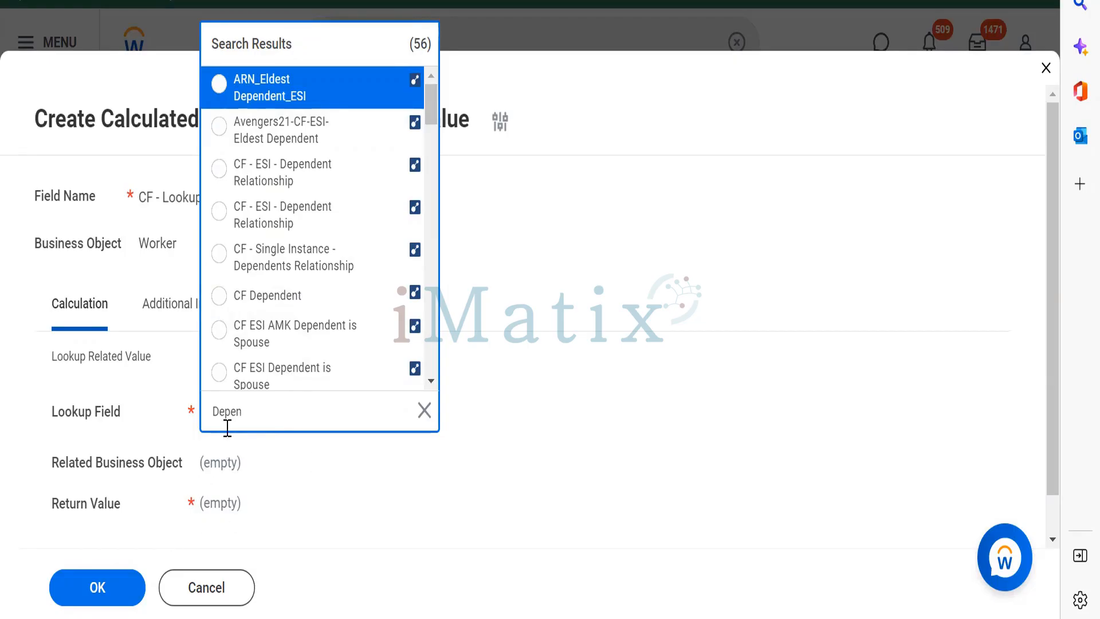
left_click(265, 411)
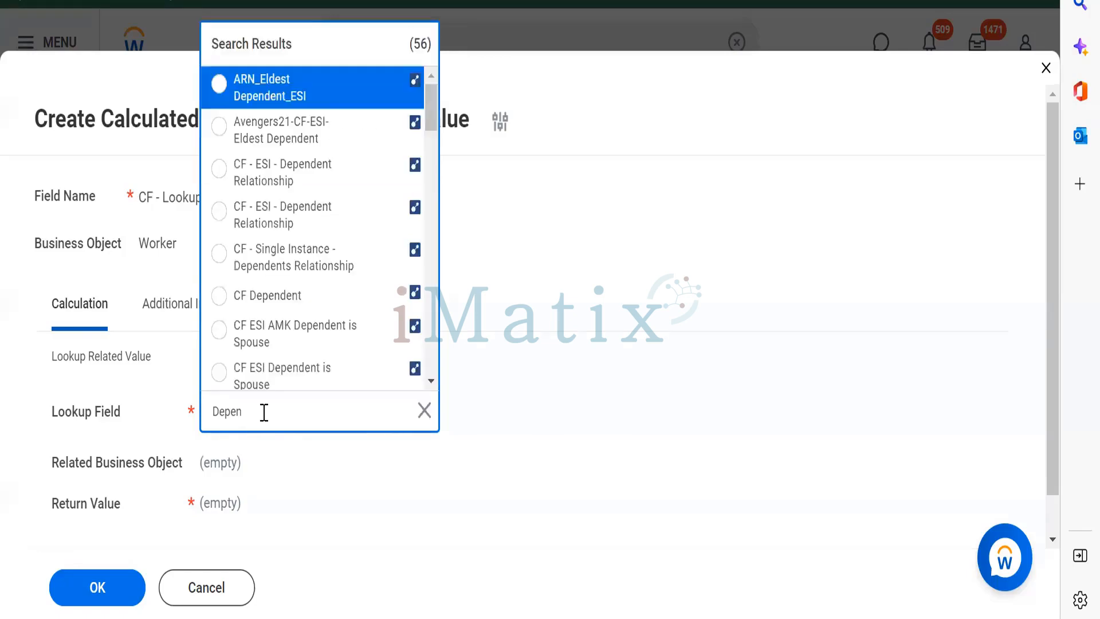
left_click_drag(431, 112, 427, 508)
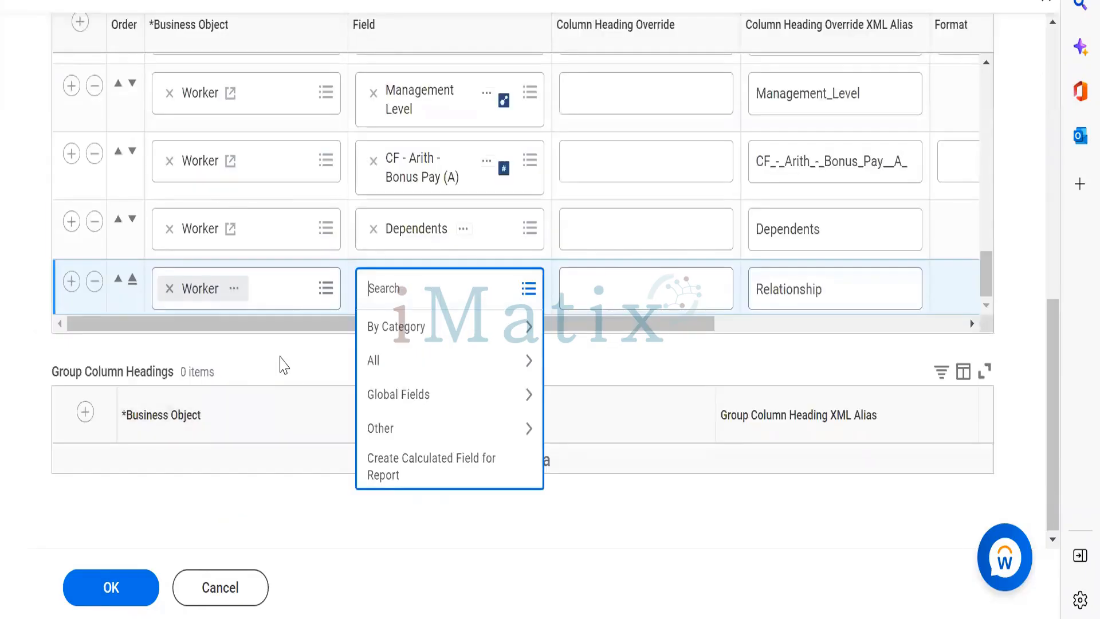
Switch to the report definition and open the details of the Dependents column field.
left_click(283, 363)
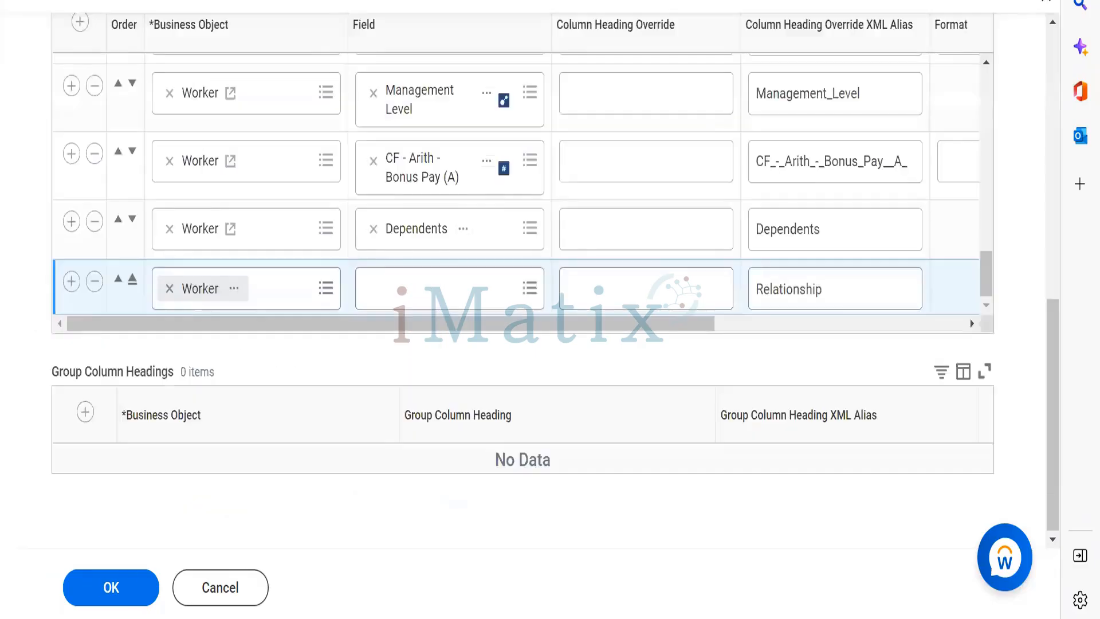
left_click(464, 229)
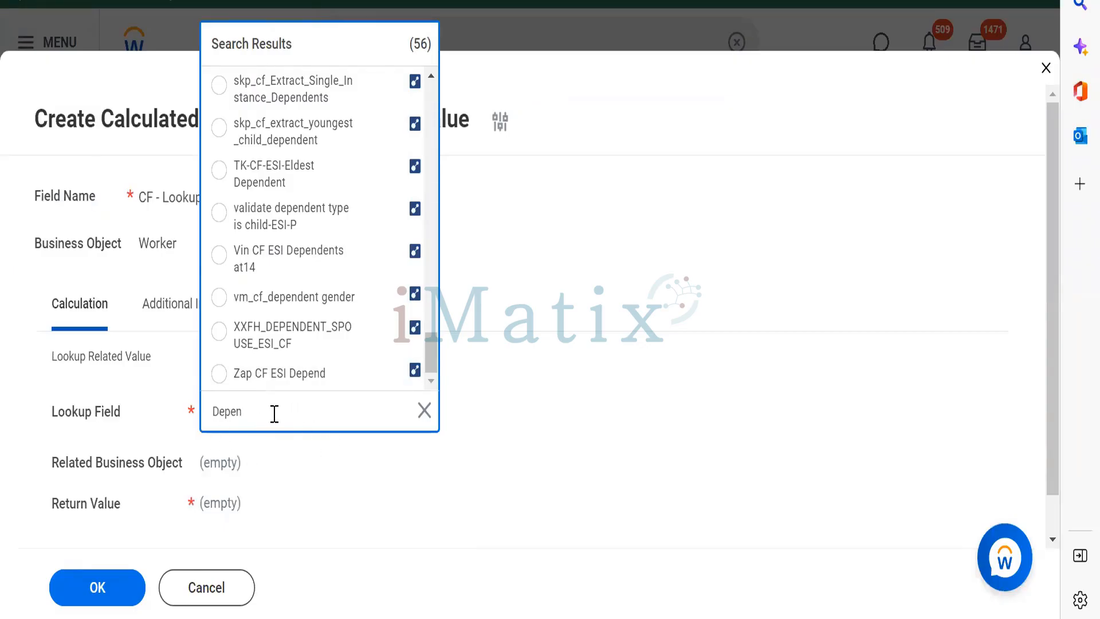
Clear the Lookup Field search, reopen the calculated field's basic settings and rename it CF - ESI - Relationship.
double_click(212, 413)
left_click(310, 468)
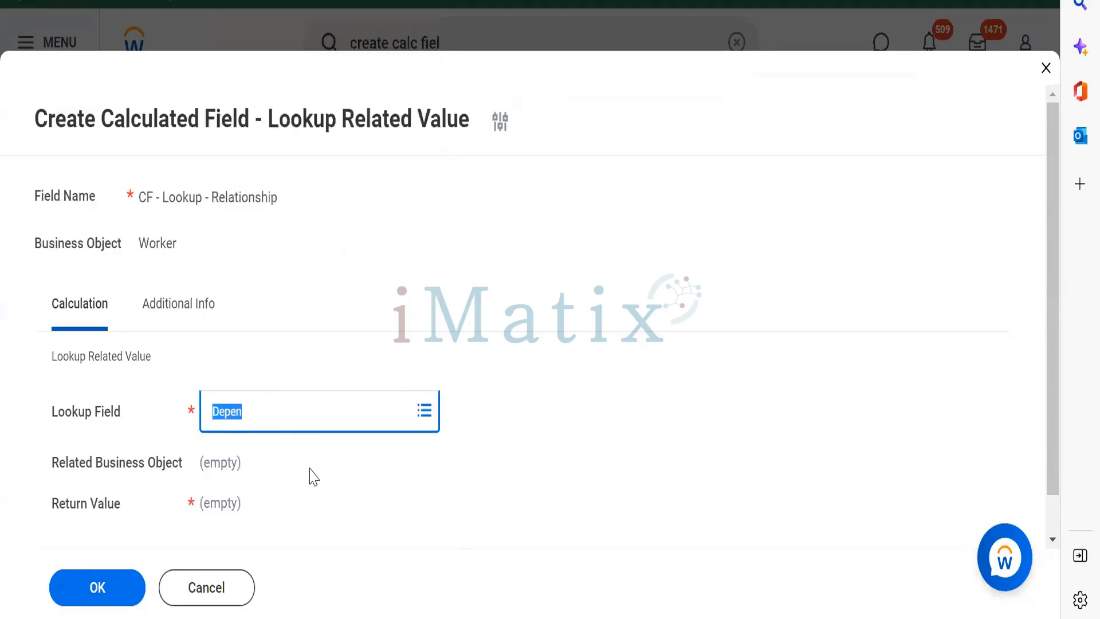
key("BackSpace")
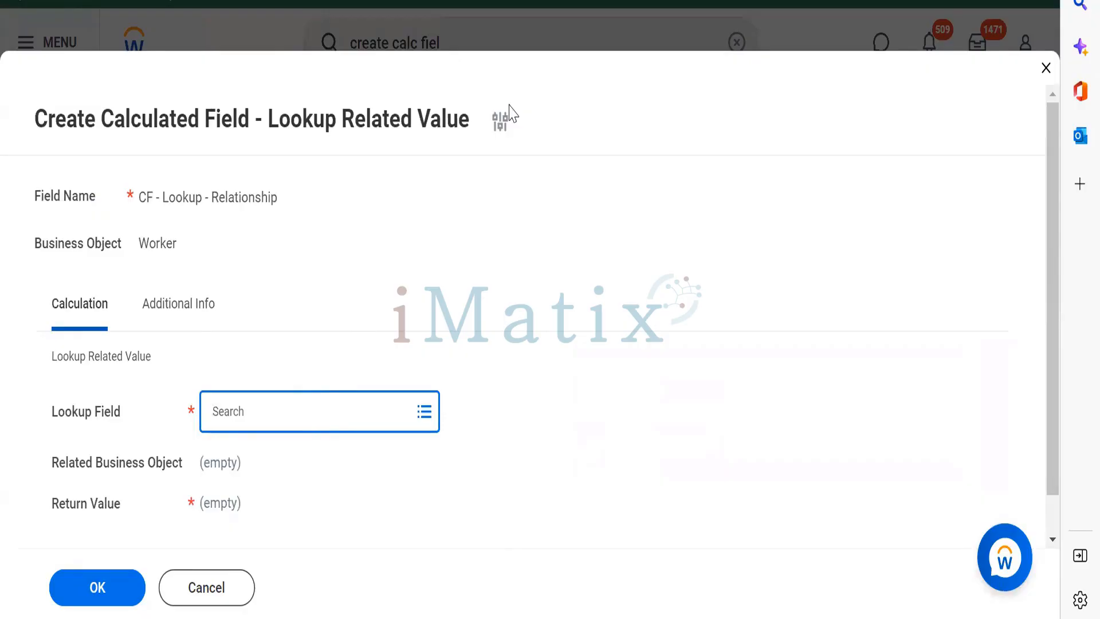
left_click(500, 121)
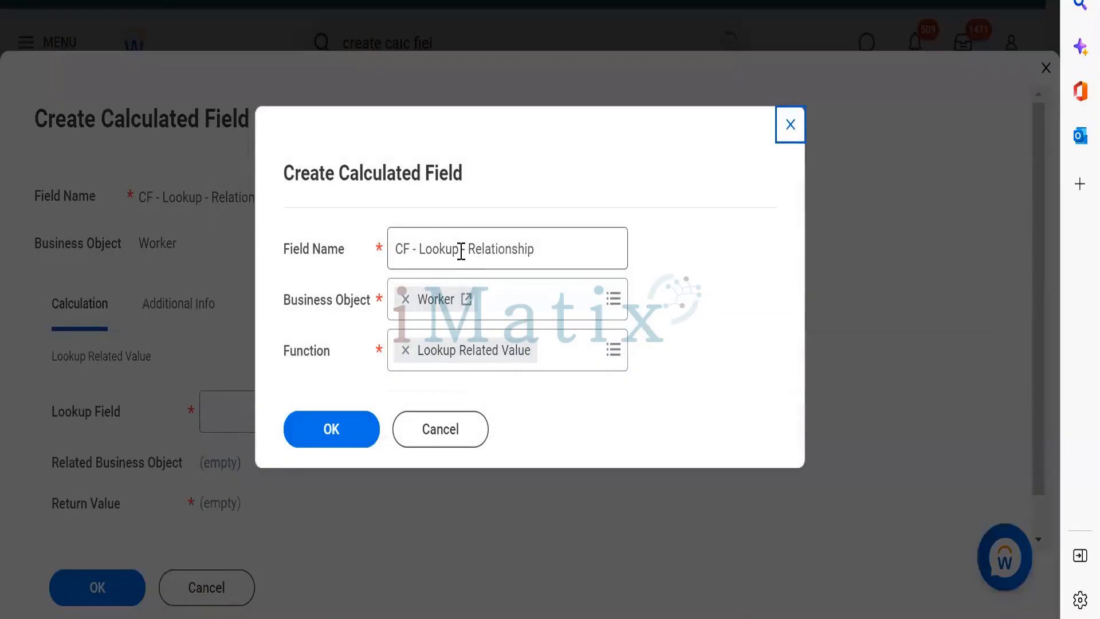
left_click_drag(461, 251, 423, 252)
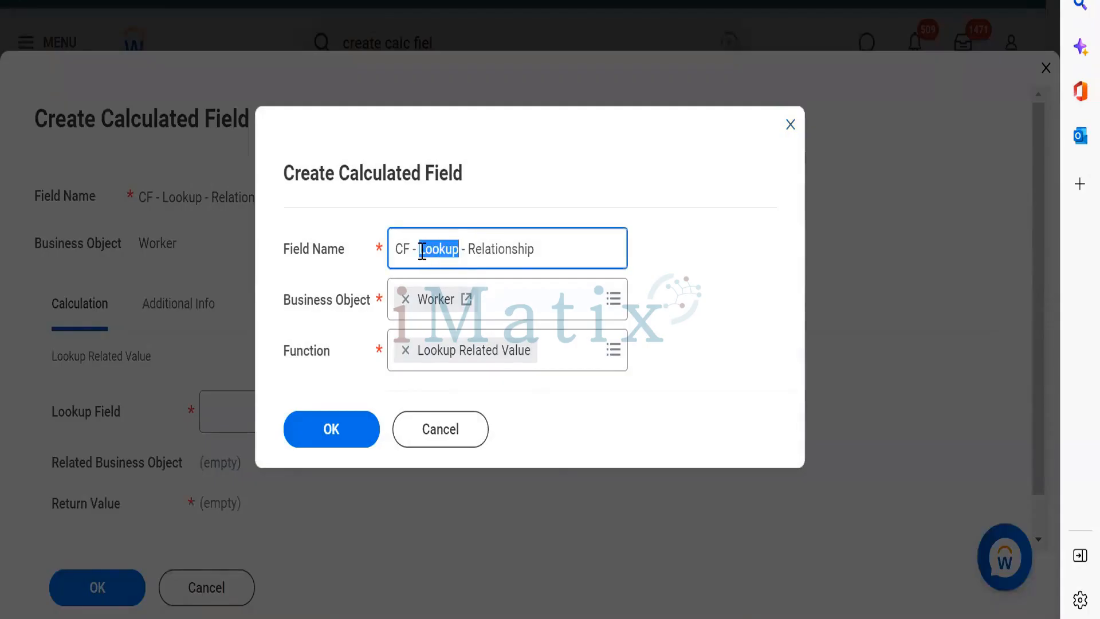
type("ESI")
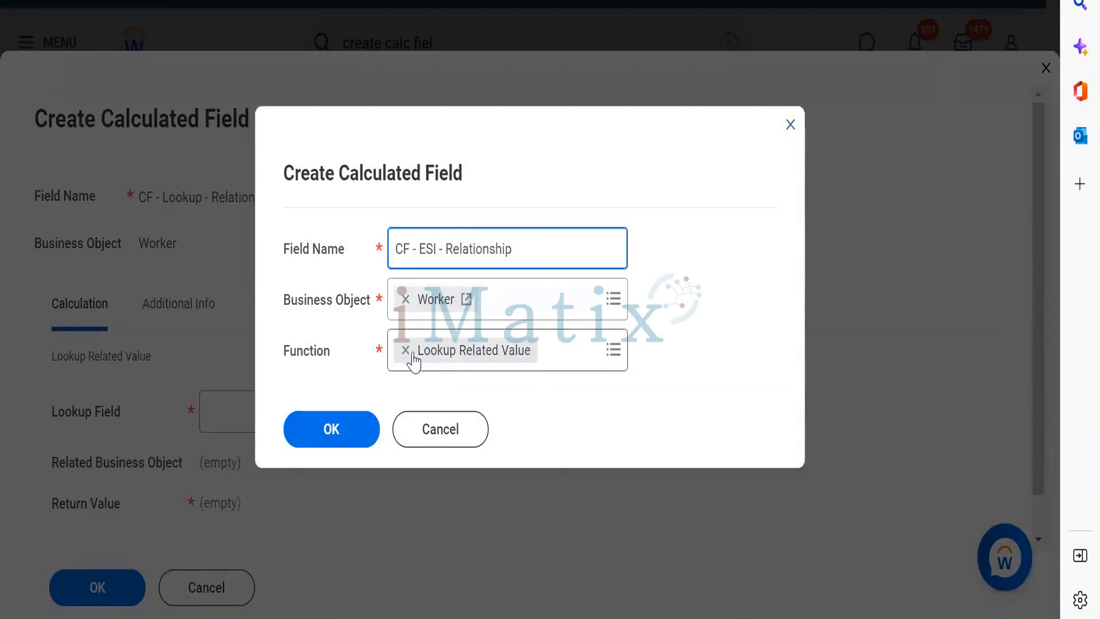
Replace the calculated field's function with Extract Single Instance and continue to its definition.
left_click(407, 351)
left_click(407, 351)
type("extract")
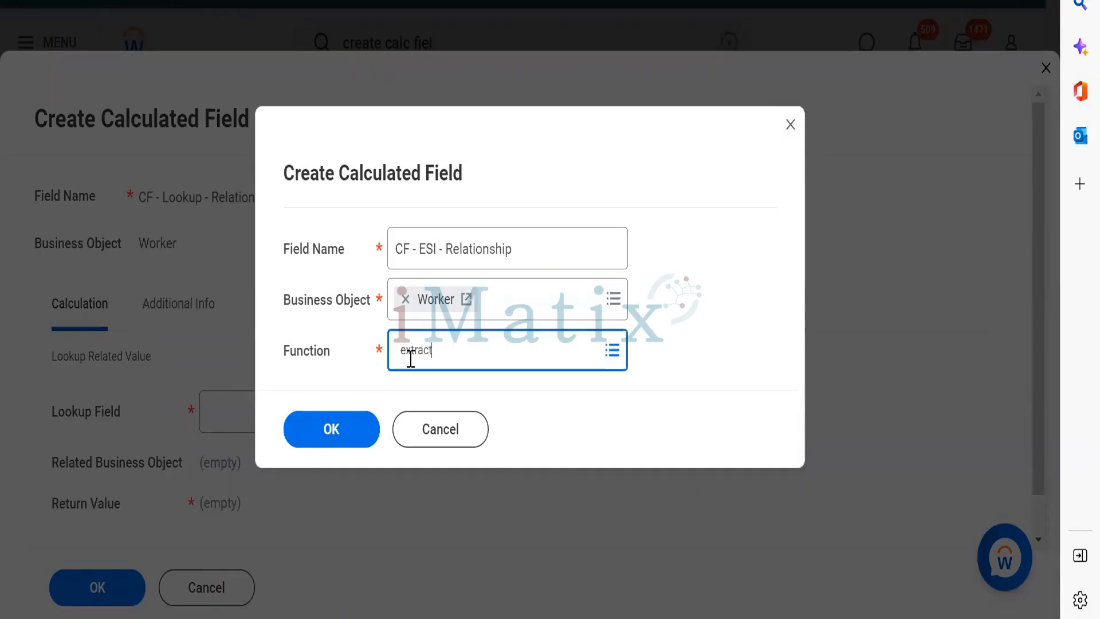
key("Return")
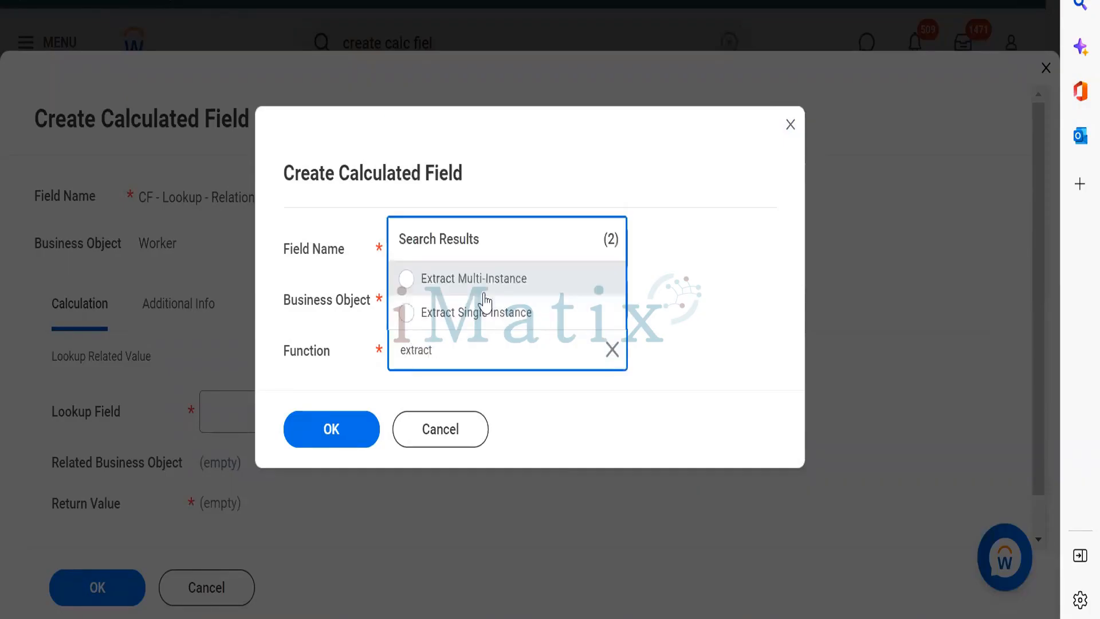
left_click(482, 329)
left_click(329, 442)
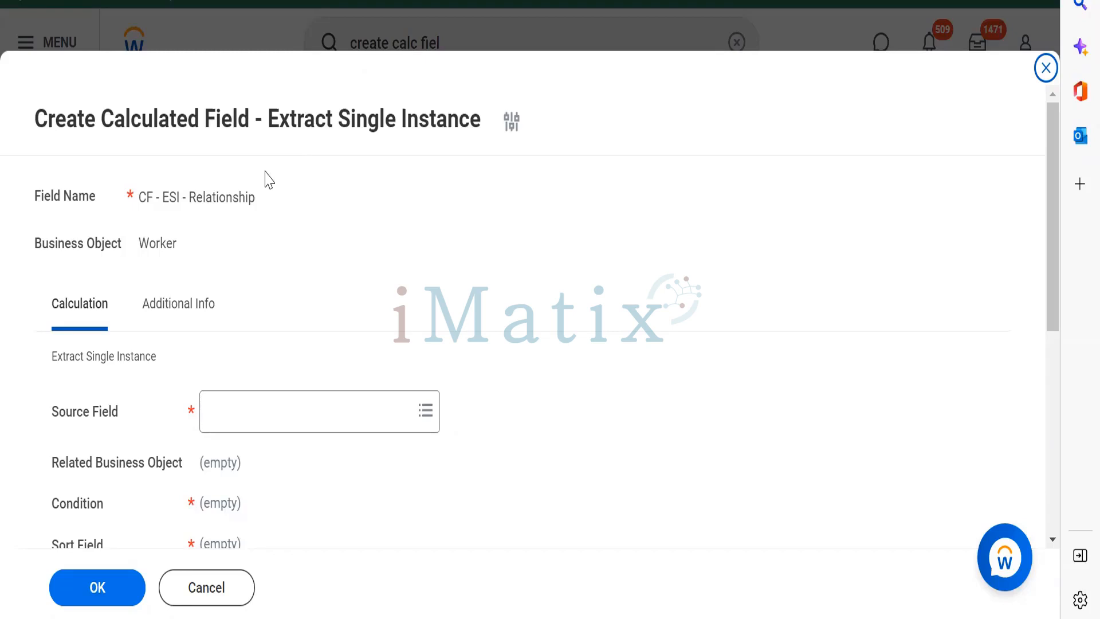
Set the source field of the Extract Single Instance calculation to Dependents.
left_click(283, 421)
type("Depe")
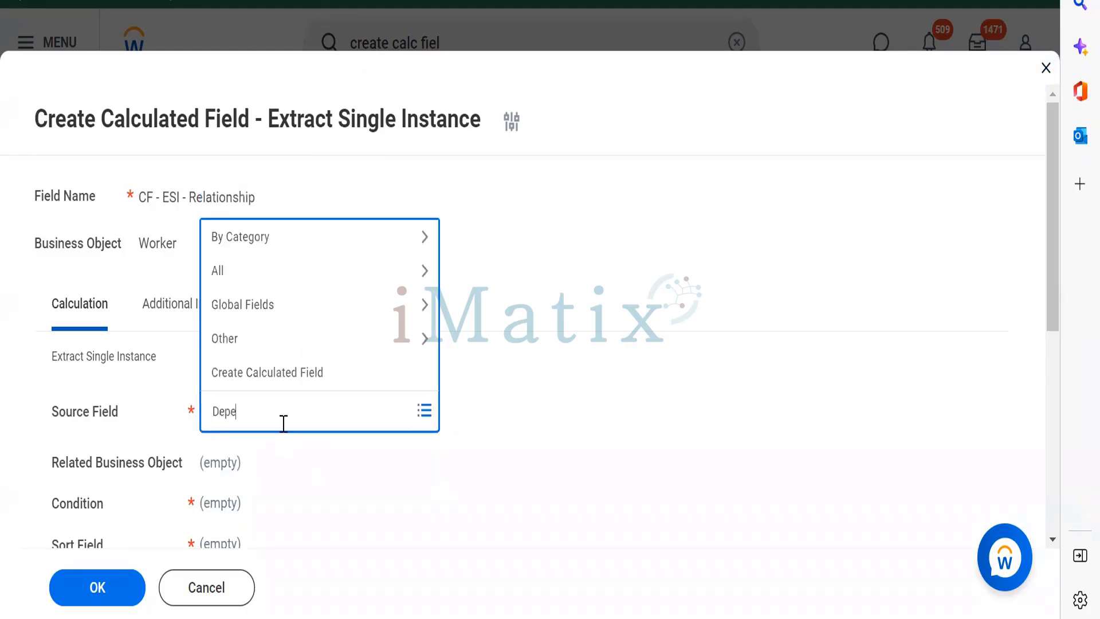
type("ndents")
key("Return")
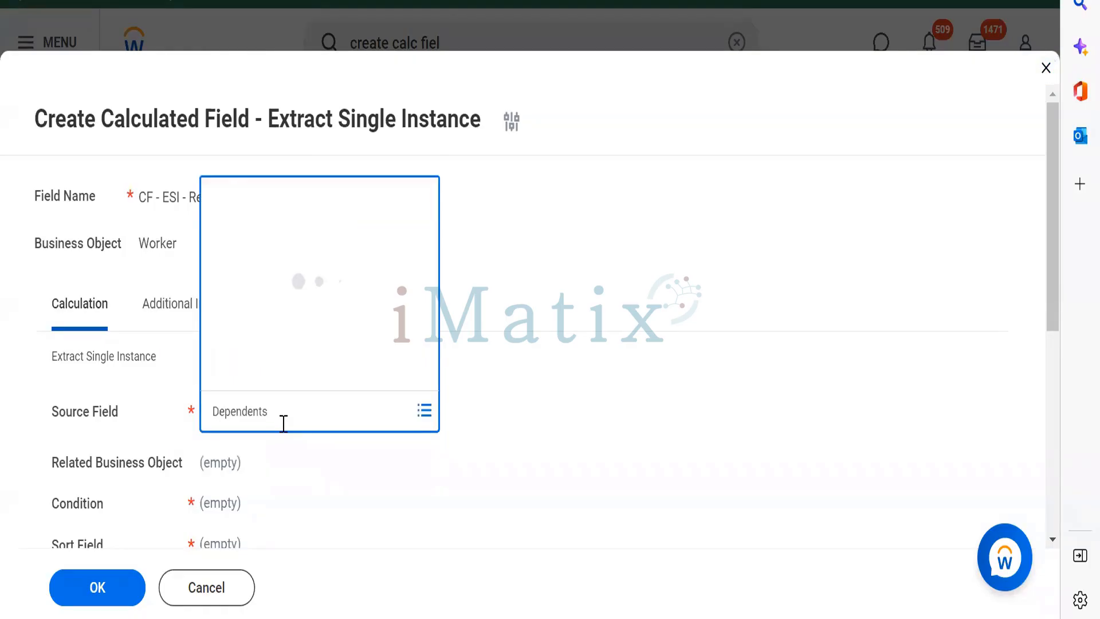
left_click(263, 85)
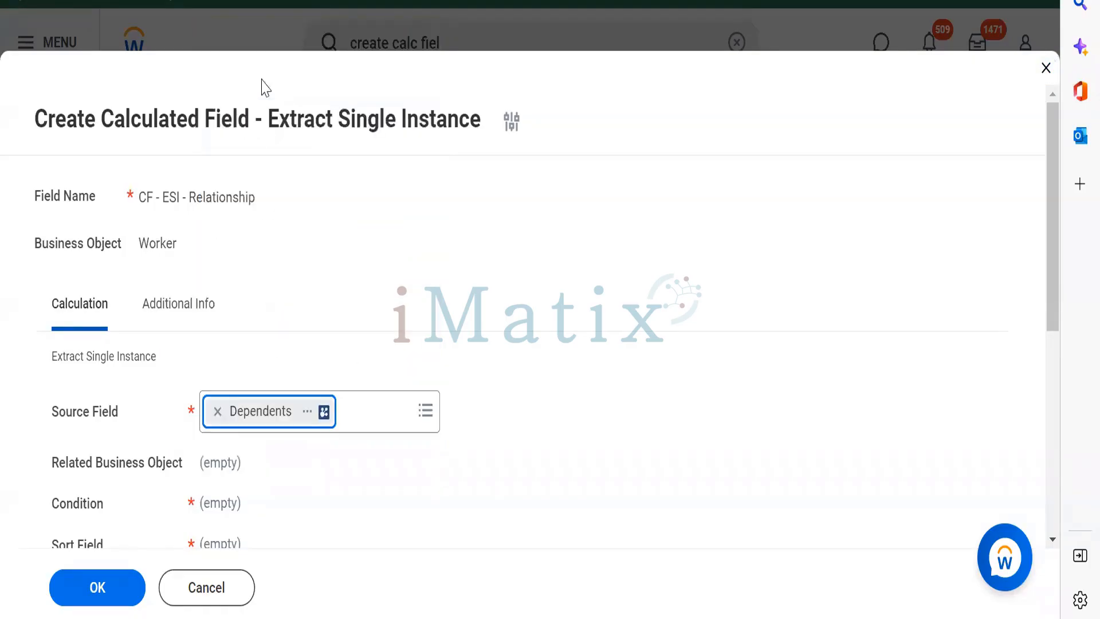
Set the condition of the Extract Single Instance calculation to Is True.
left_click_drag(1060, 178, 1060, 246)
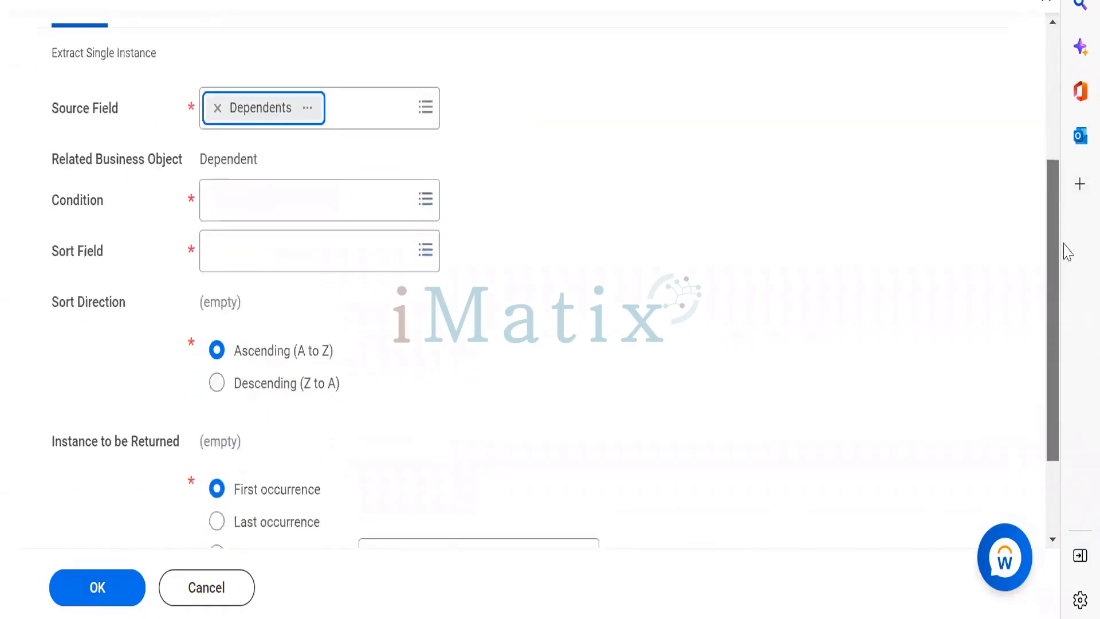
left_click(255, 150)
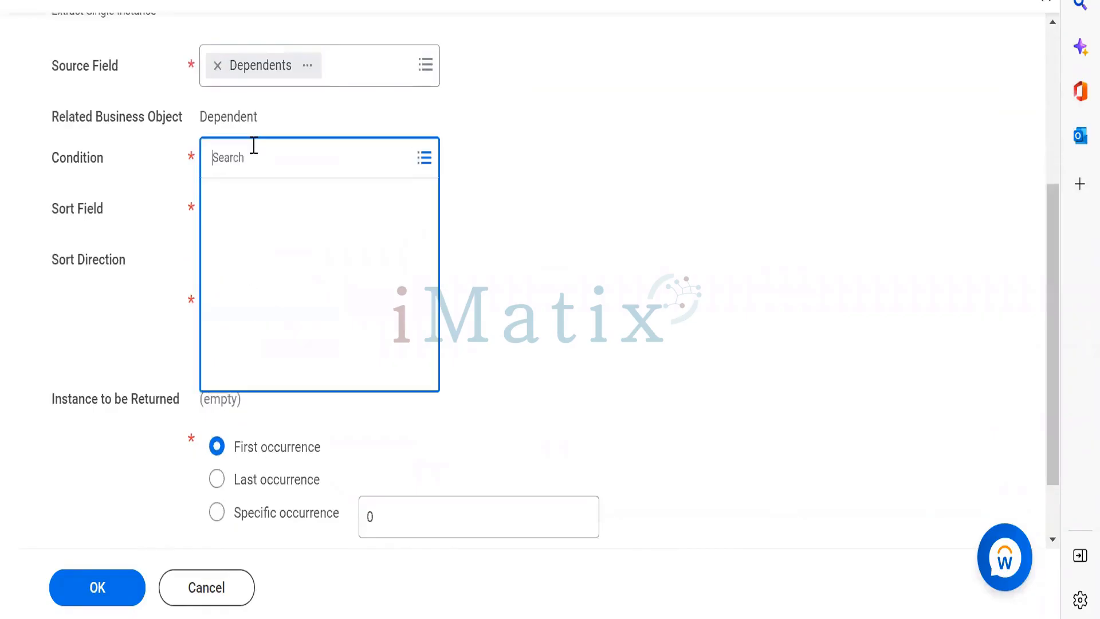
type("true")
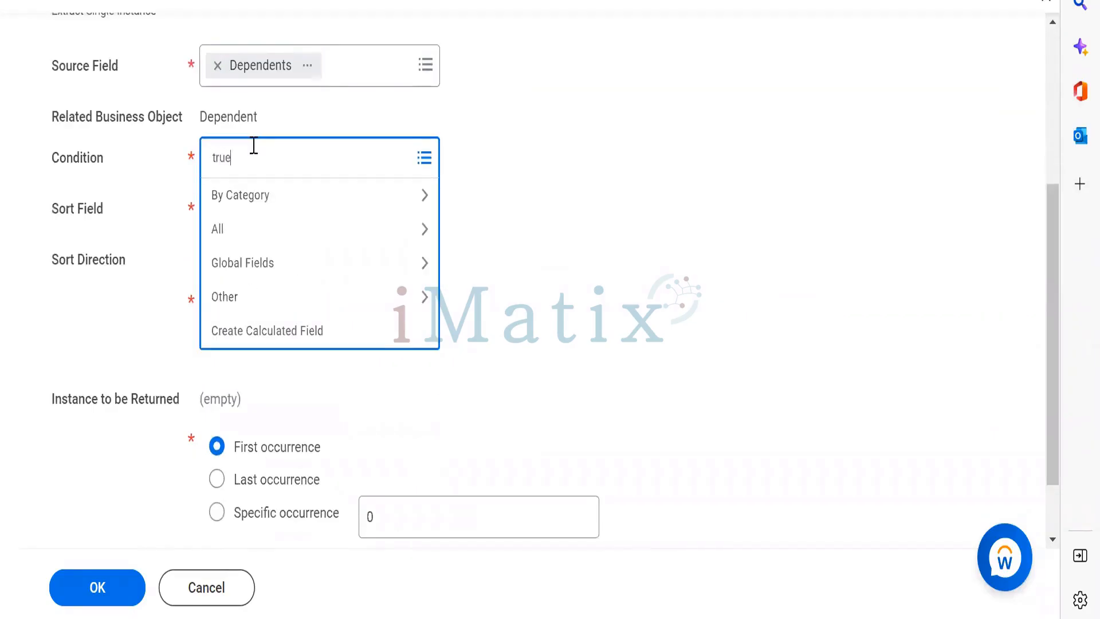
key("Return")
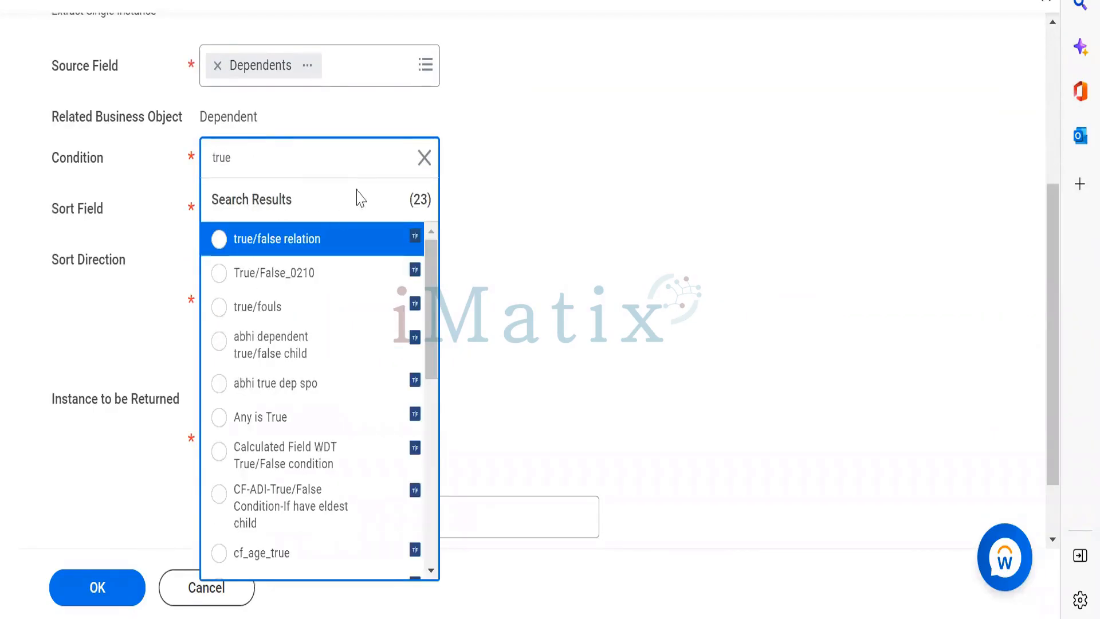
double_click(272, 157)
key("BackSpace")
type("is true")
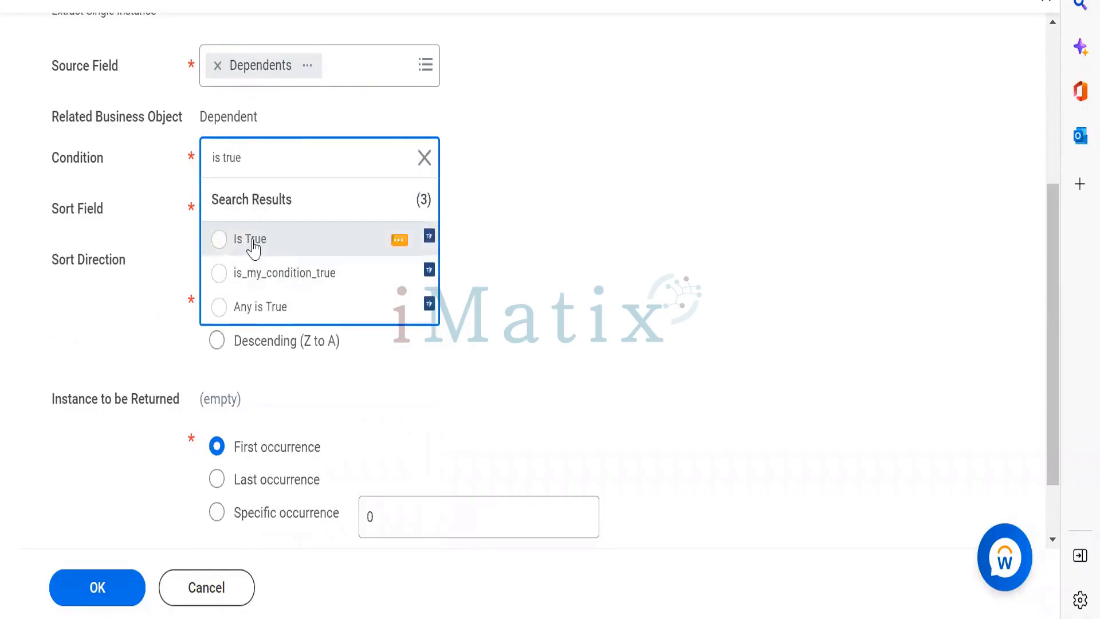
left_click(253, 245)
Set the sort field to Relationship and save the CF - ESI - Relationship calculated field.
left_click(215, 216)
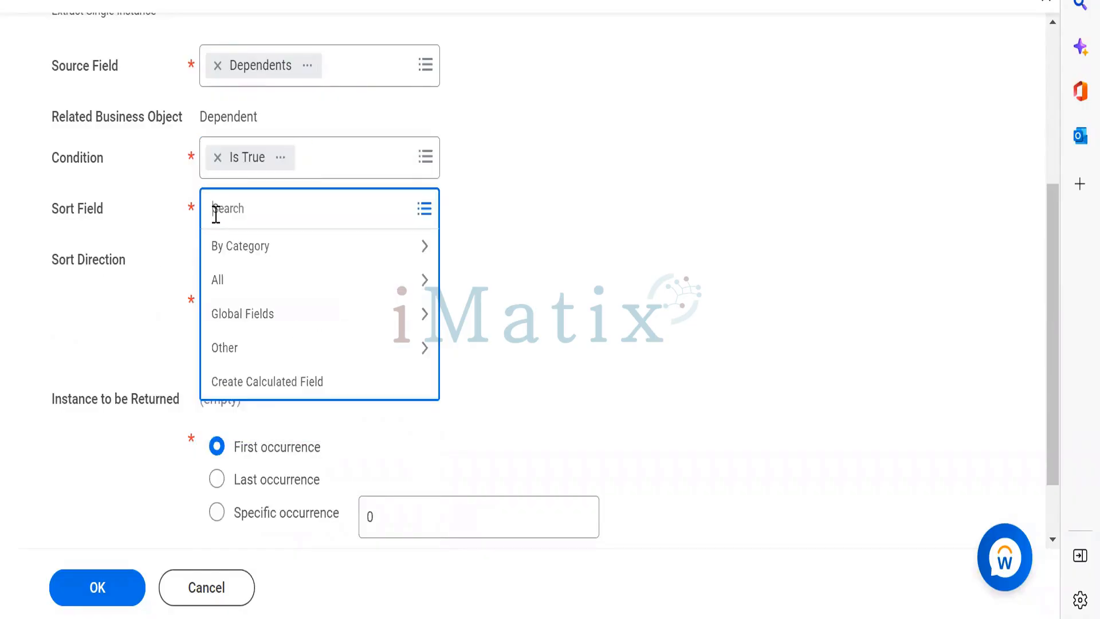
type("relationship")
key("Return")
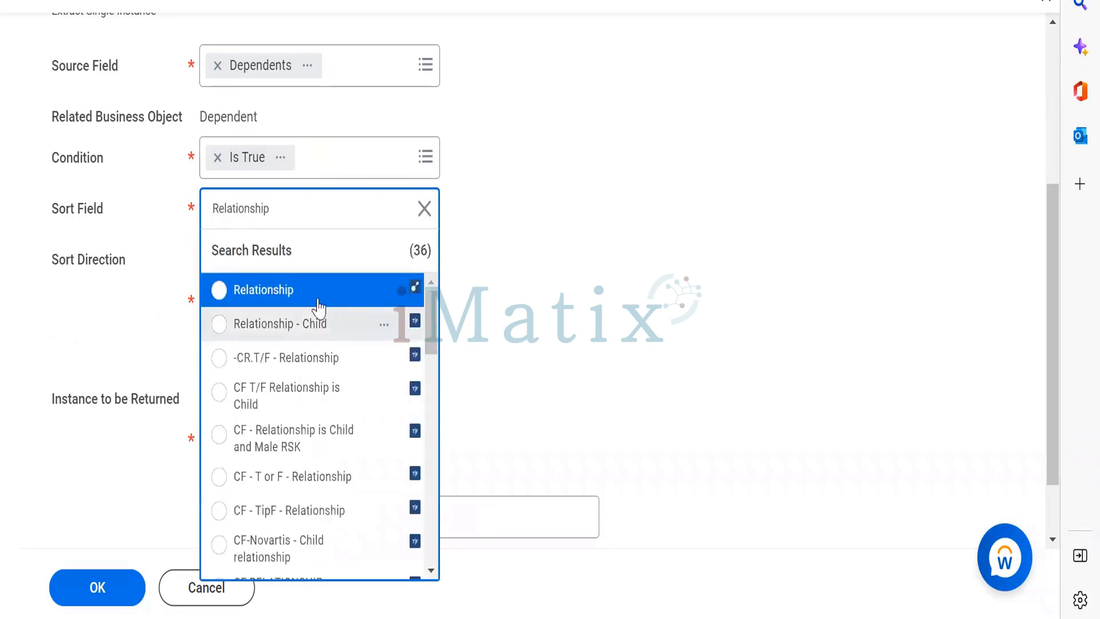
left_click(311, 292)
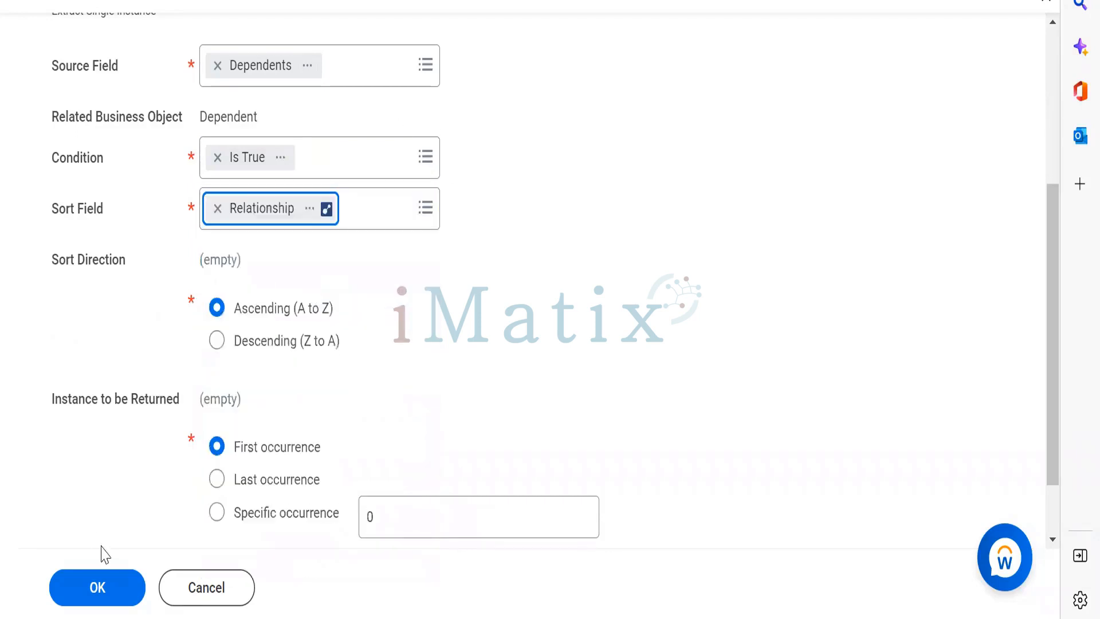
left_click(98, 586)
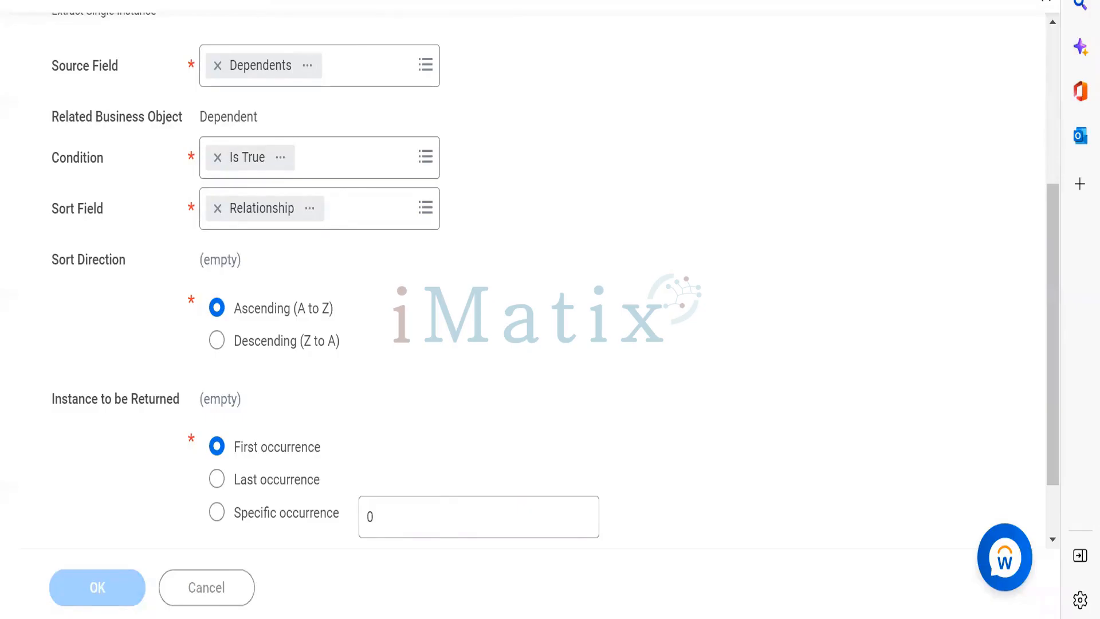
Duplicate the browser tab, start another calculated field there and name it CF - Lookup - Relationship.
right_click(355, 1)
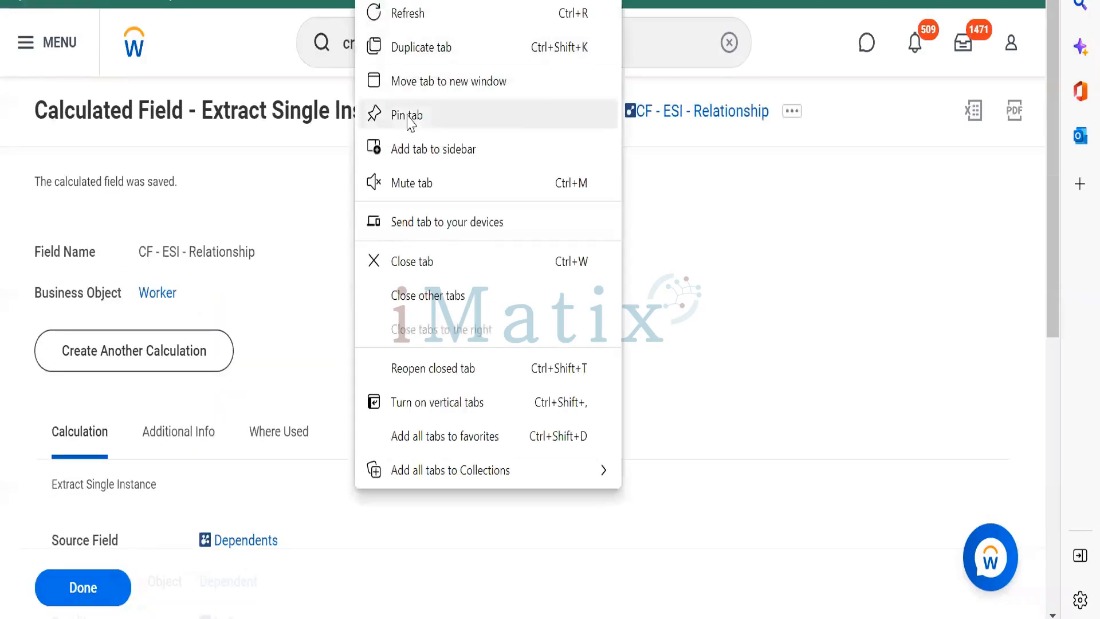
left_click(414, 48)
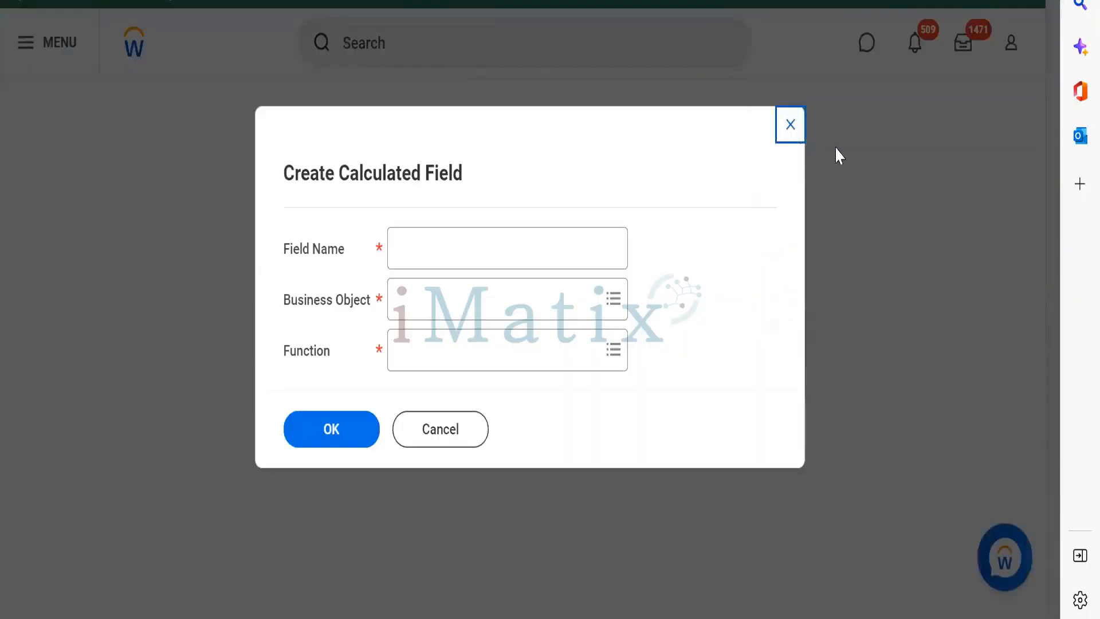
left_click(457, 249)
type("c")
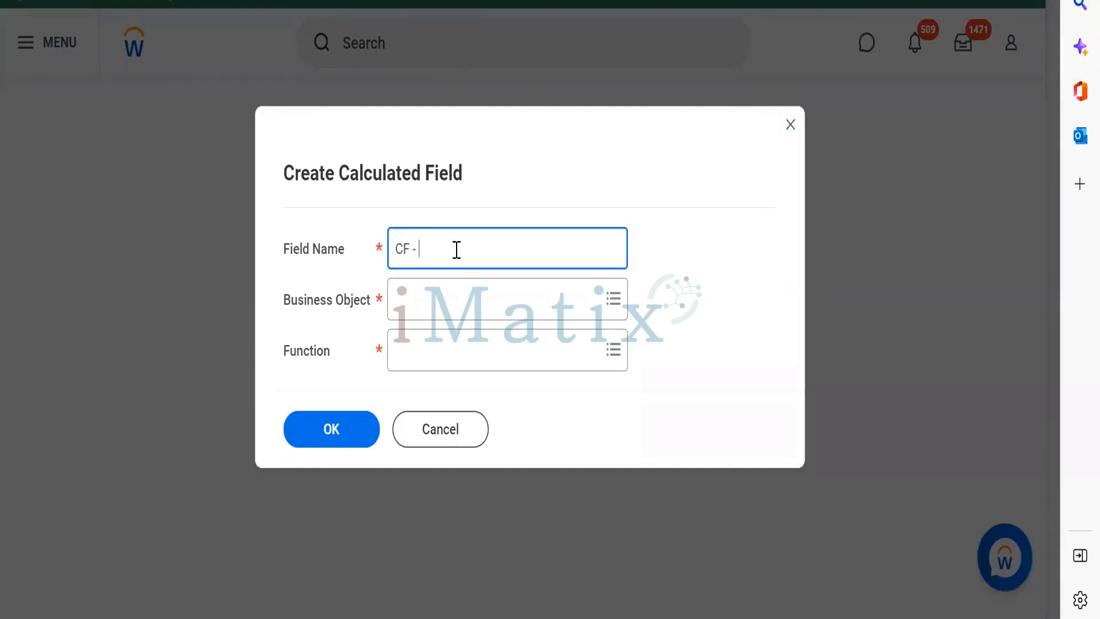
type("F - Looku")
type("p - Relationship")
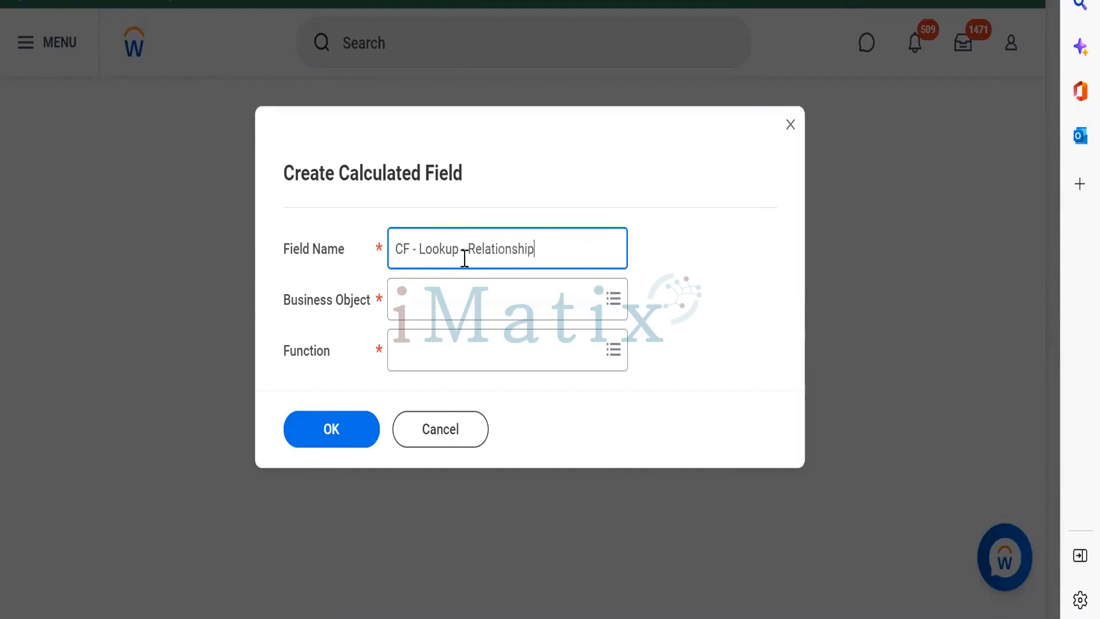
Set the new field's business object to Worker and its function to Lookup Related Value, and continue to its definition.
left_click(456, 300)
type("worker")
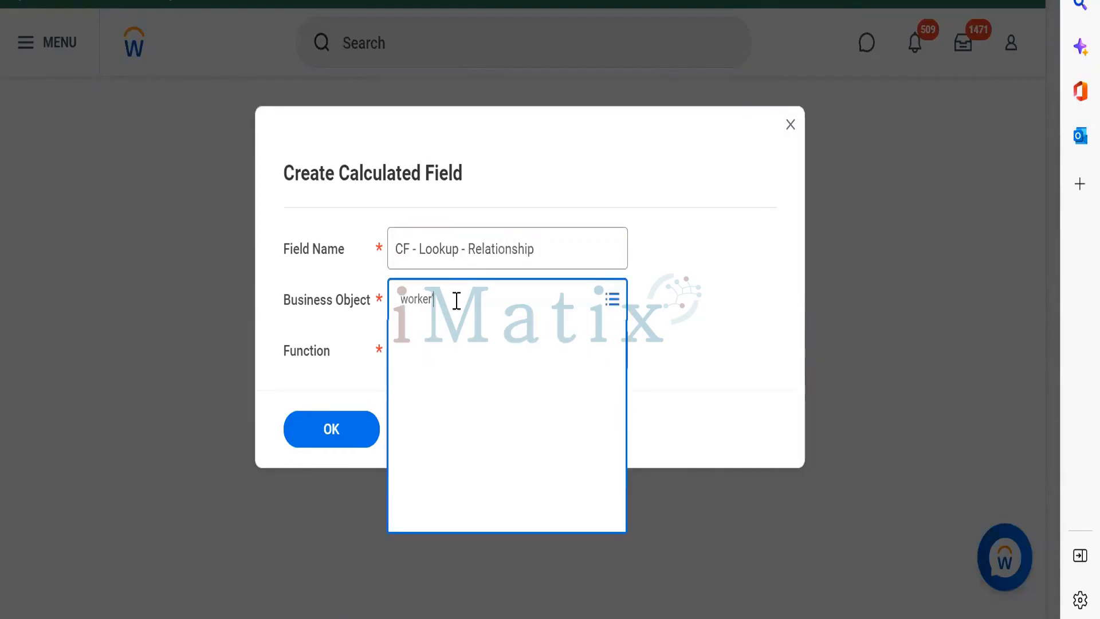
left_click(429, 380)
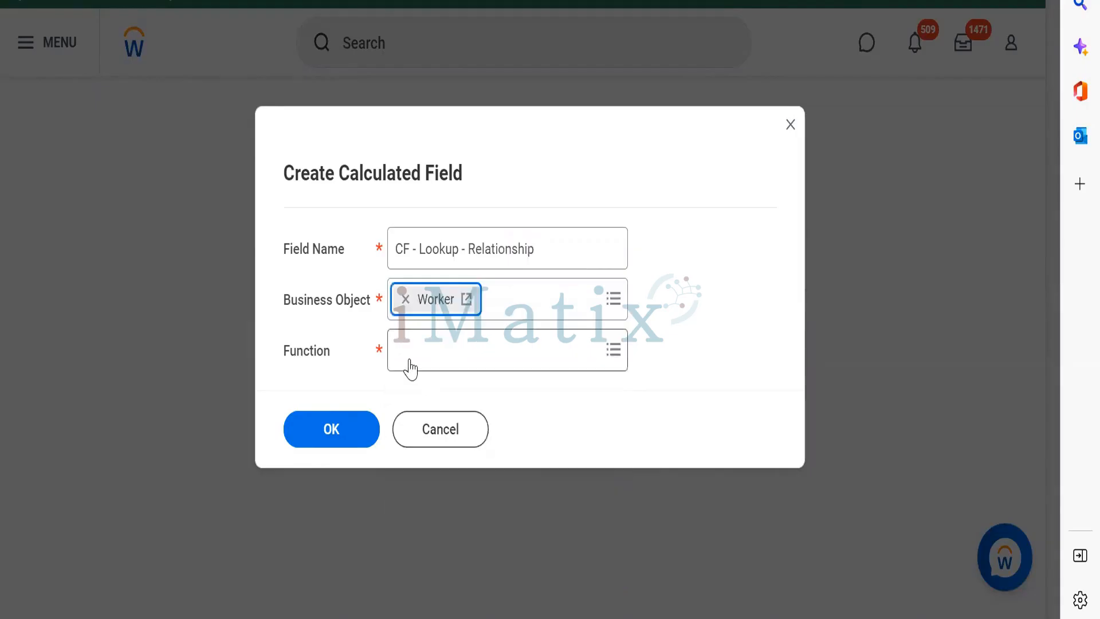
left_click(409, 355)
type("lookup")
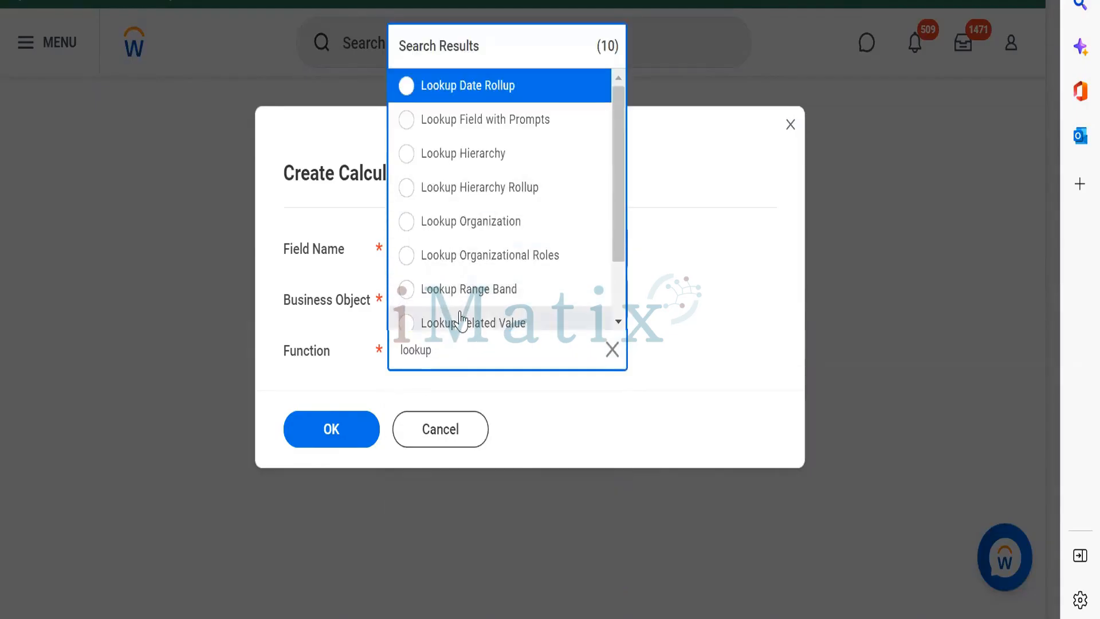
left_click(444, 321)
left_click(325, 430)
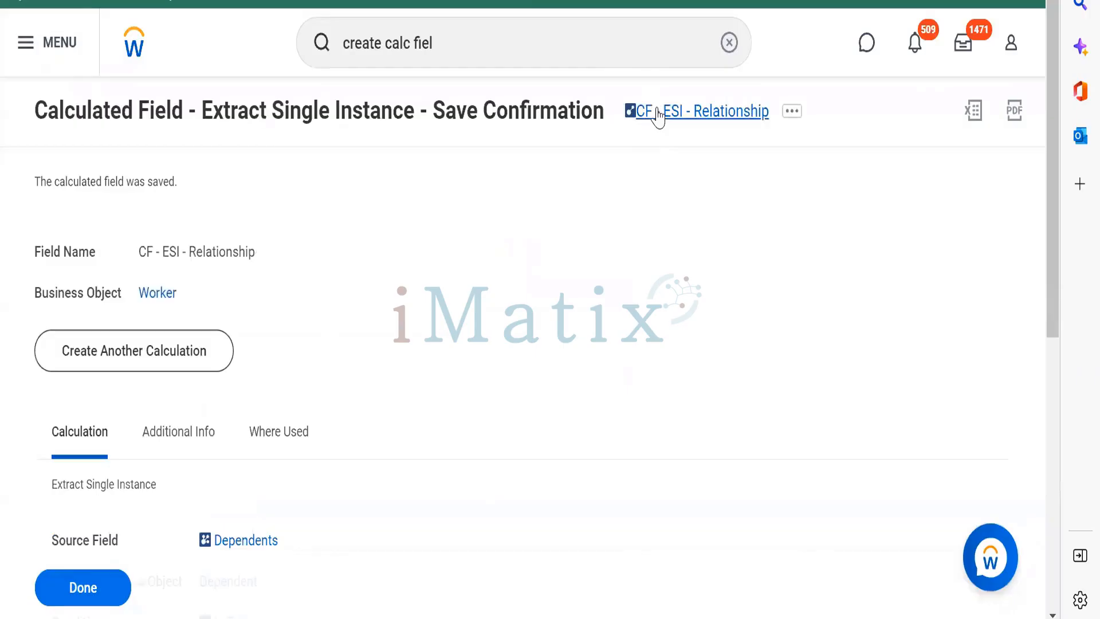
Copy the saved Extract Single Instance field's name and use it to set the Lookup Field to CF - ESI - Relationship.
right_click(659, 117)
left_click(688, 195)
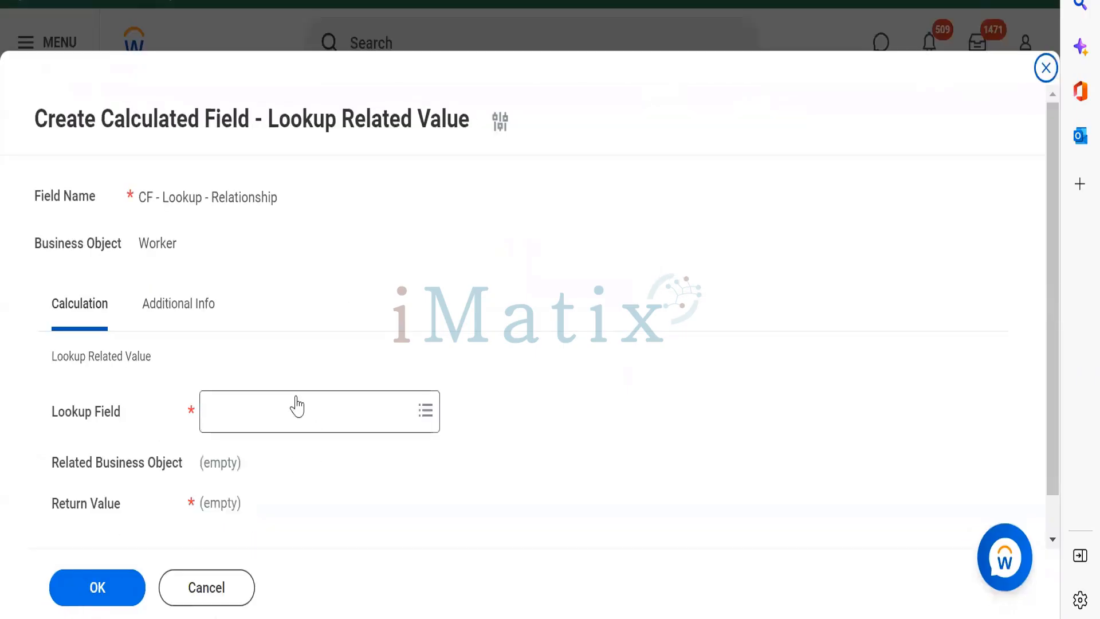
left_click(295, 395)
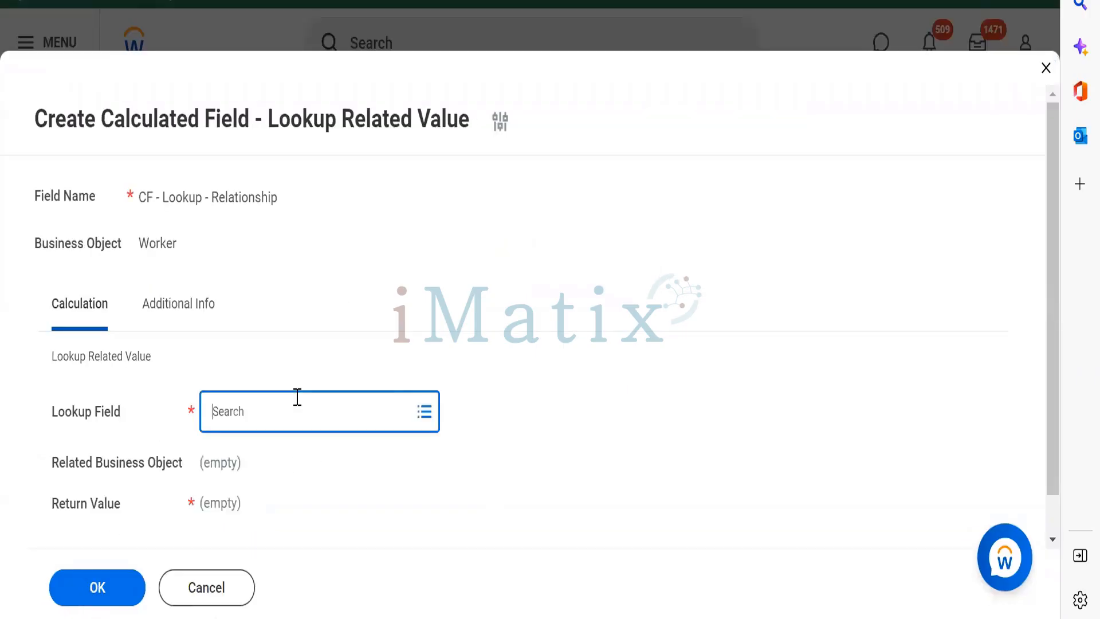
key("ctrl+v")
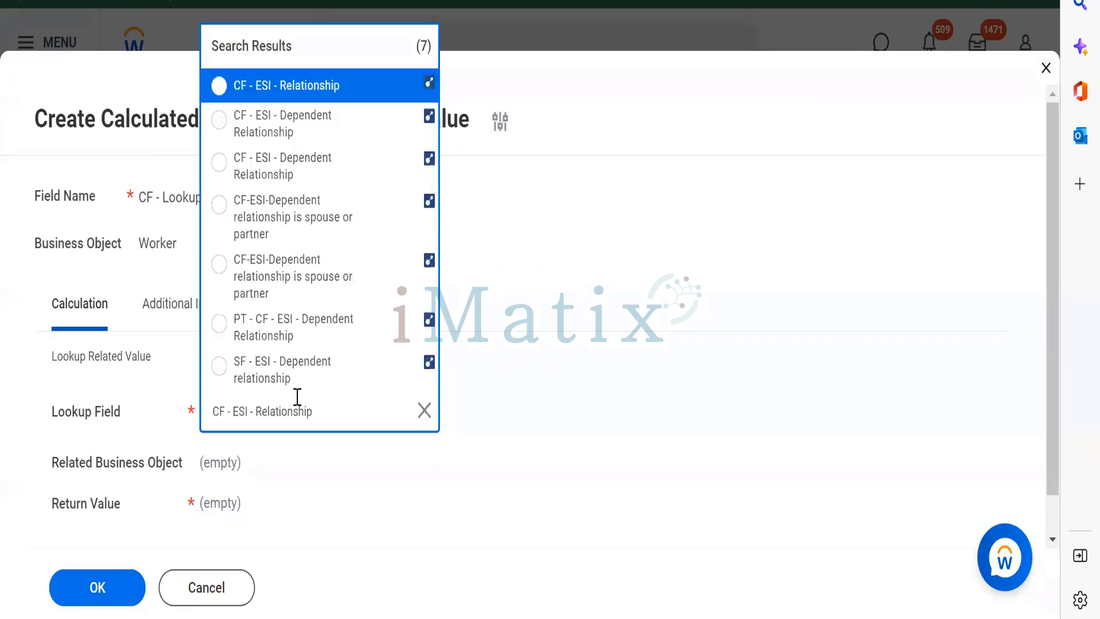
left_click(302, 91)
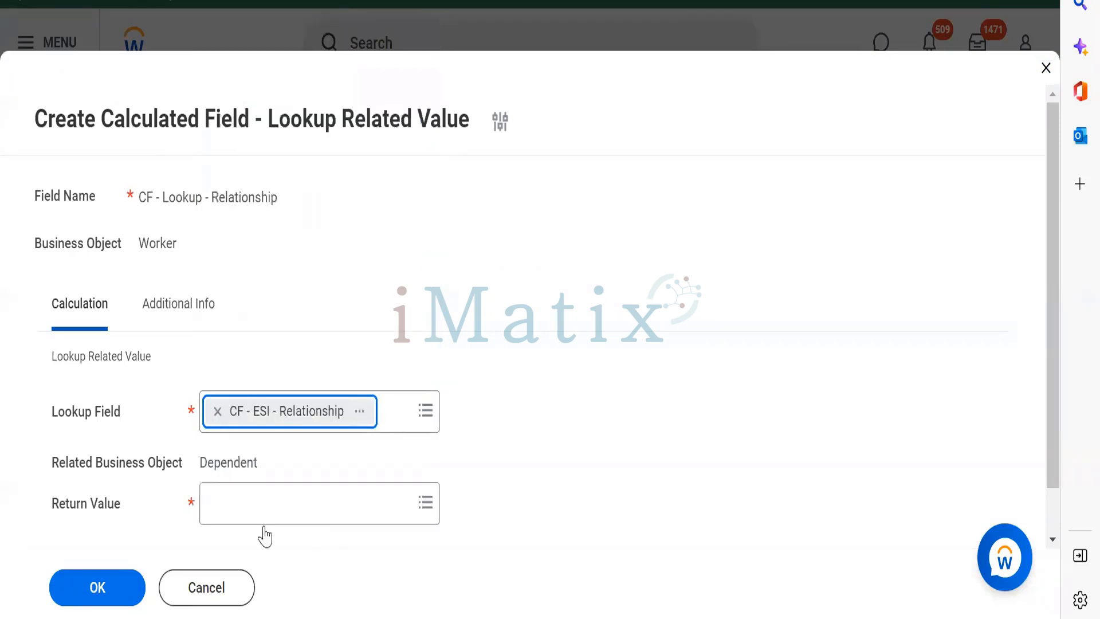
Set the return value of the CF - Lookup - Relationship field to Relationship.
left_click(252, 508)
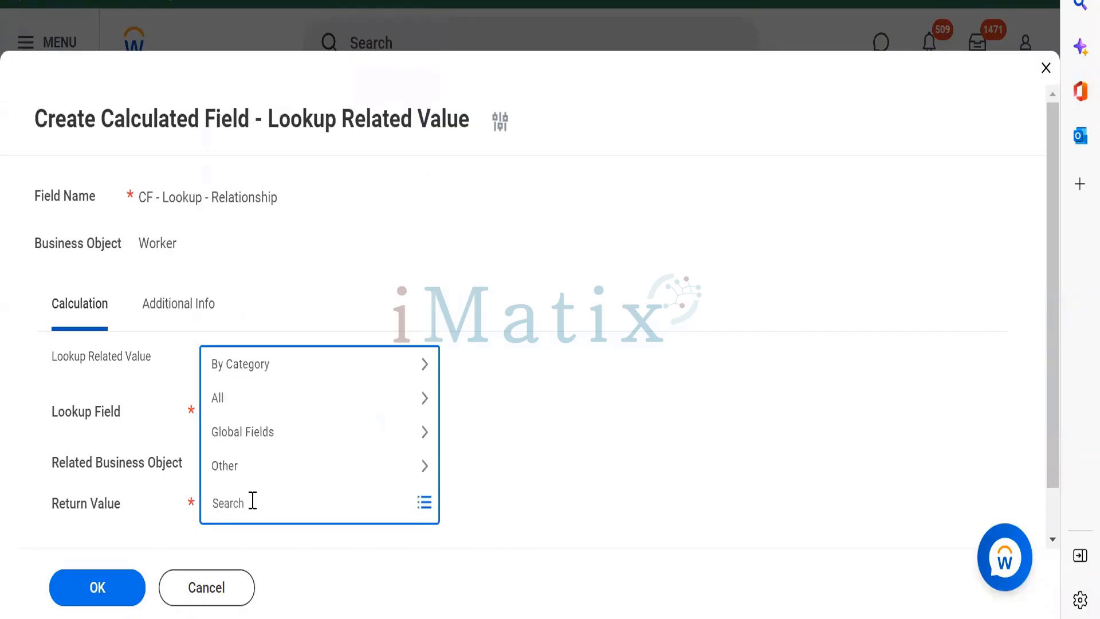
type("Relationship")
key("Return")
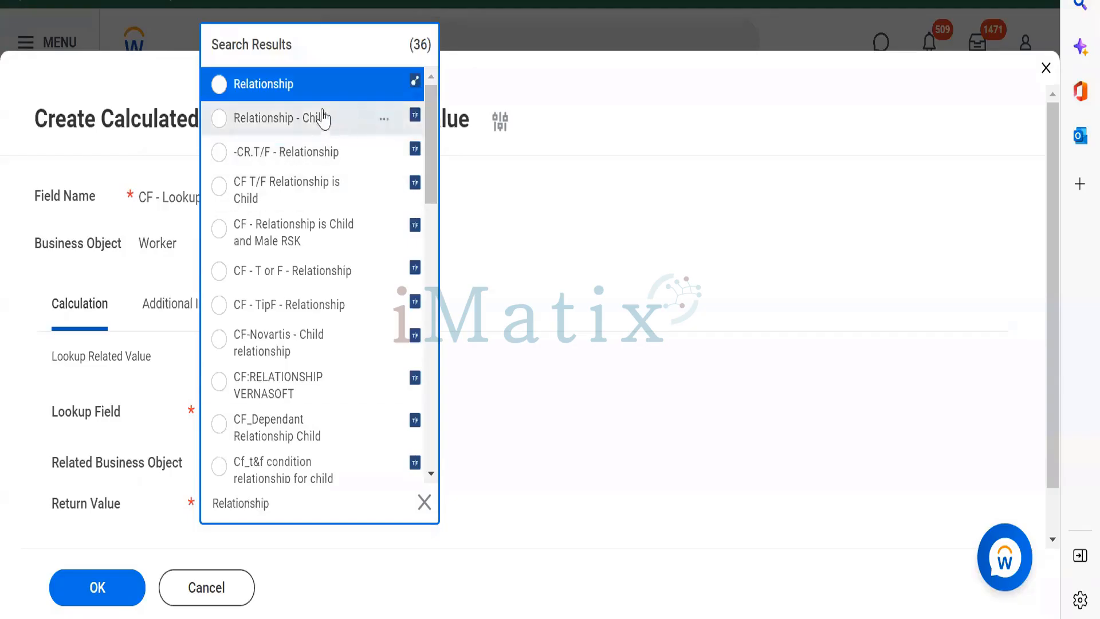
left_click(303, 86)
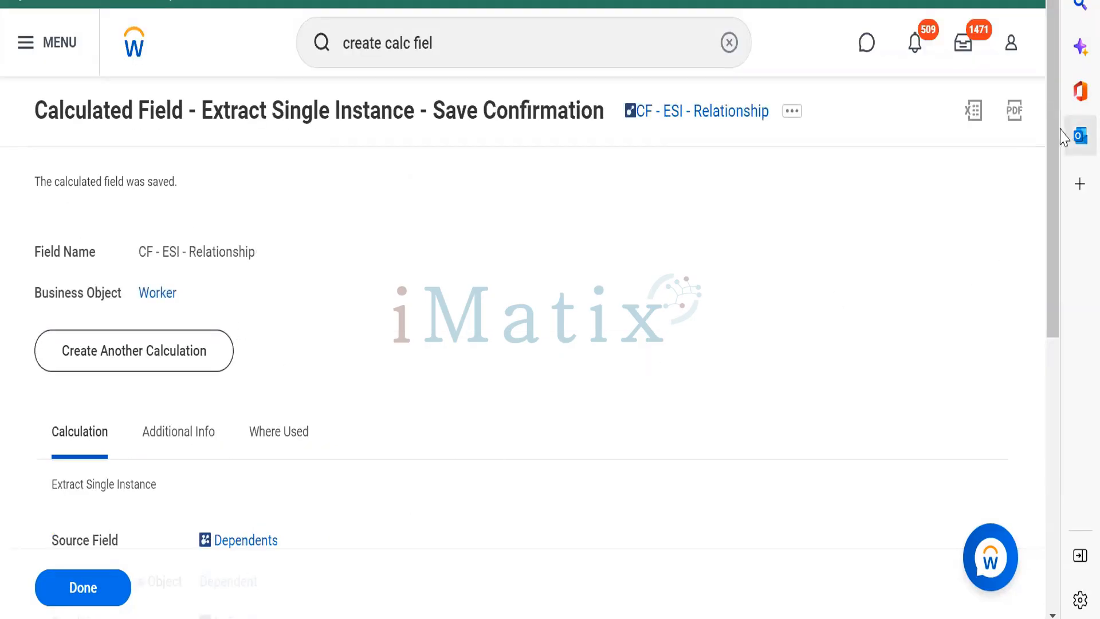
Save the CF - Lookup - Relationship calculated field and copy its name.
scroll(1057, 282, "down", 8)
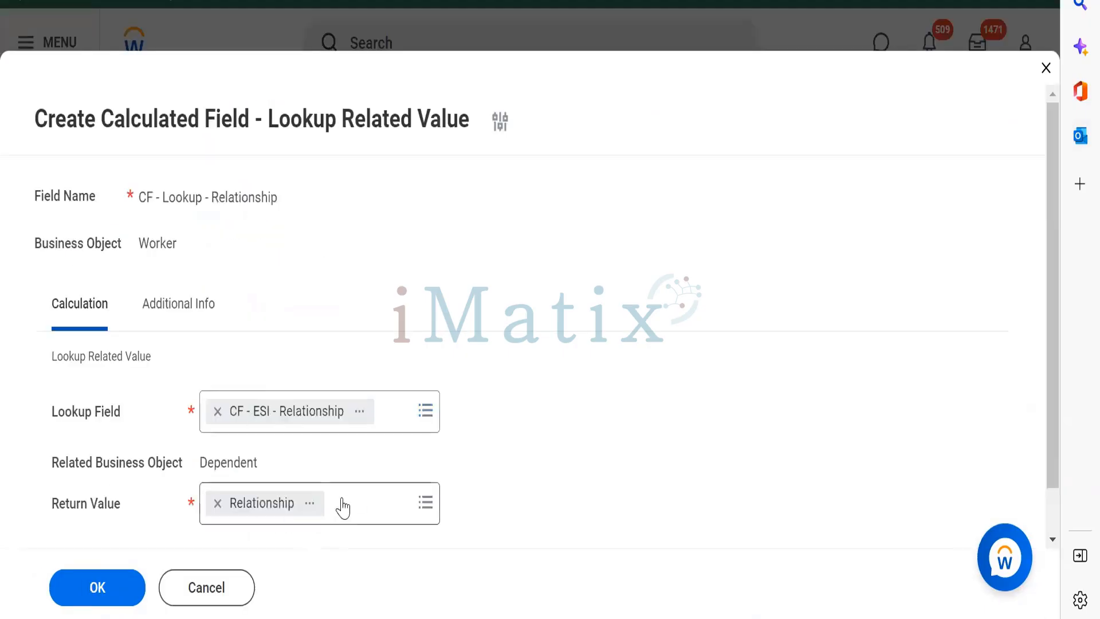
left_click(97, 587)
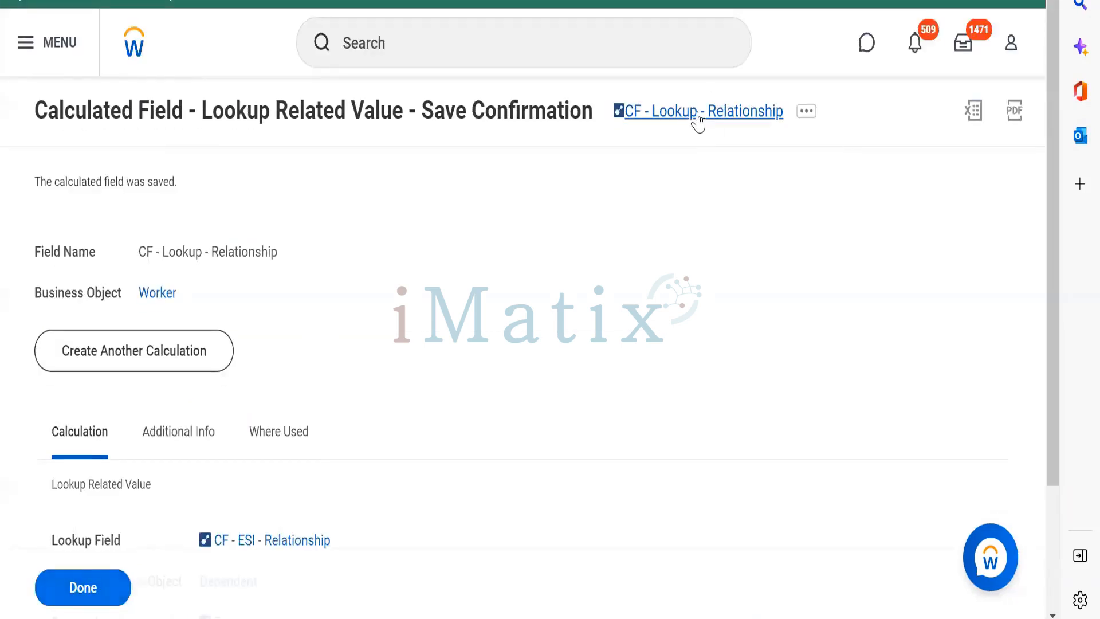
right_click(696, 119)
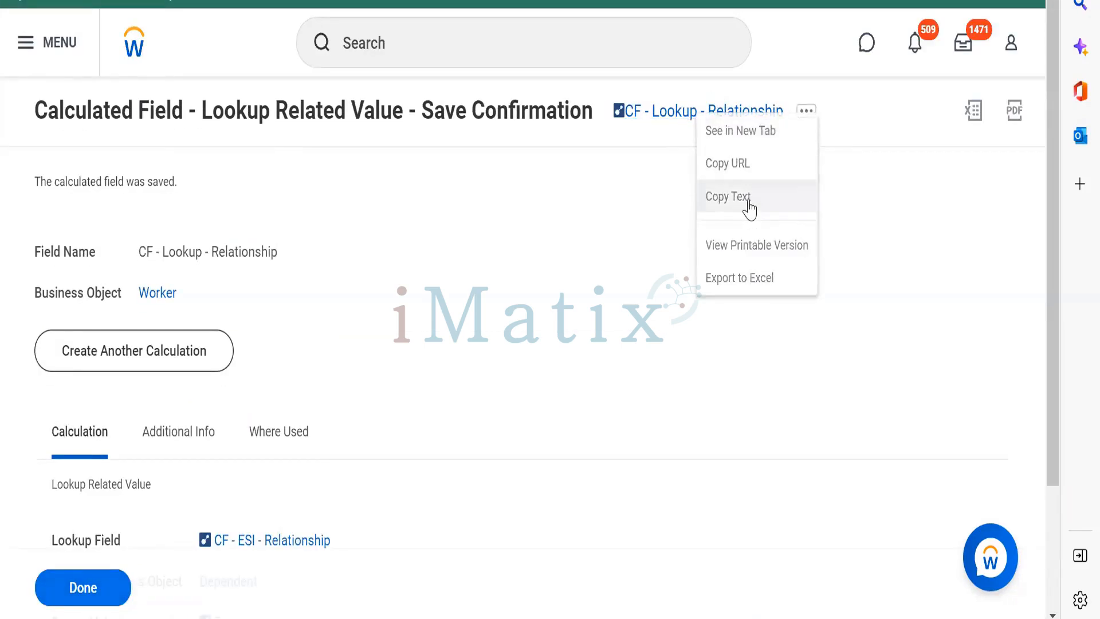
left_click(749, 207)
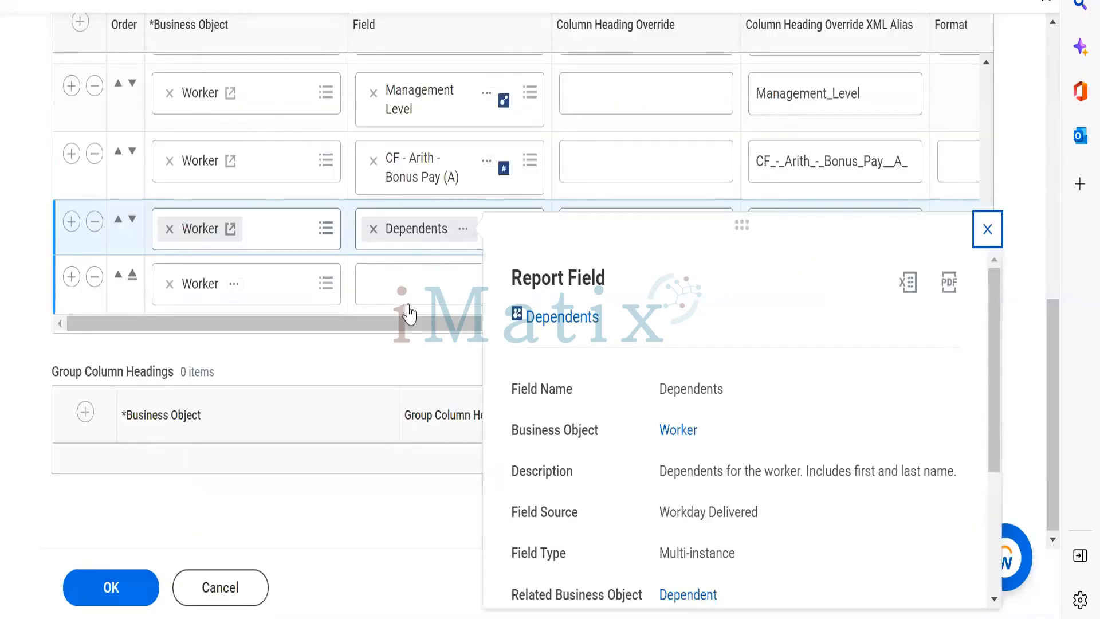
left_click(401, 291)
key("ctrl+v")
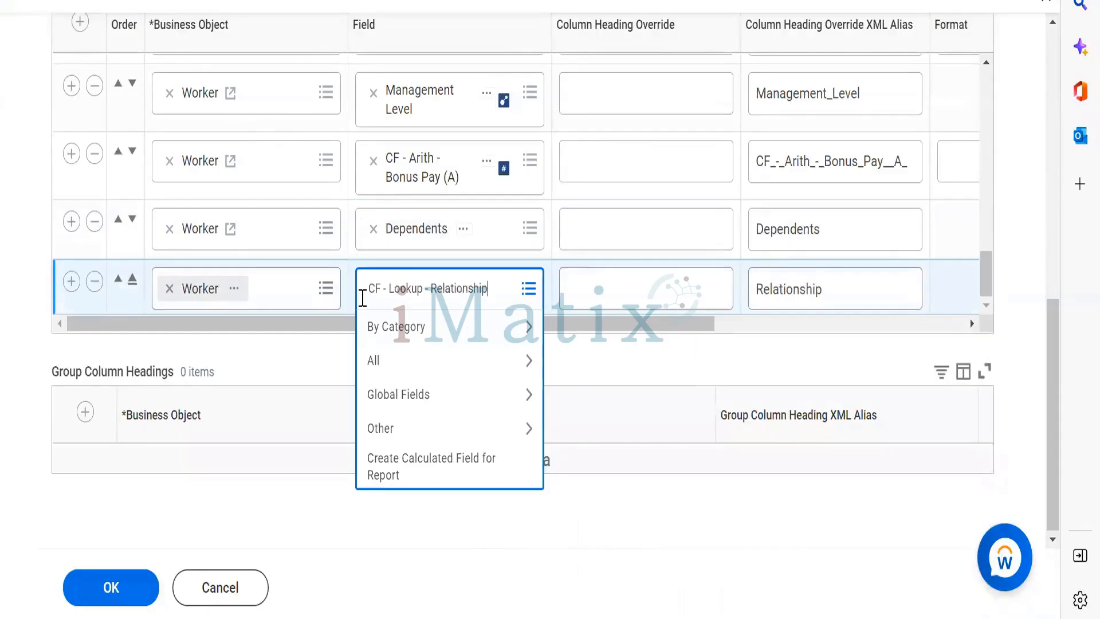
key("Return")
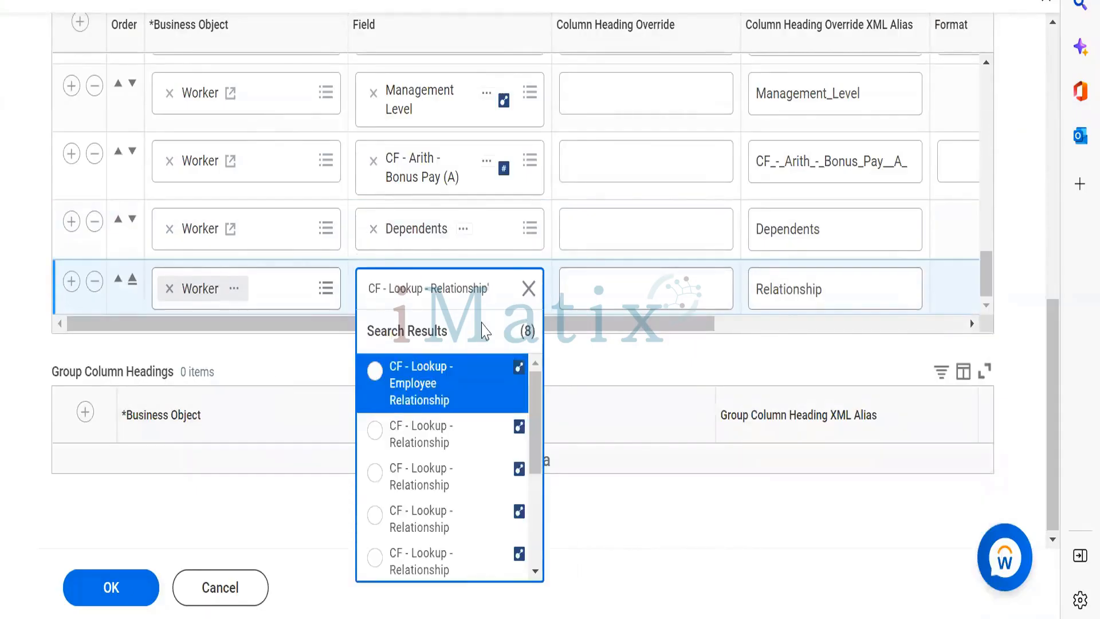
left_click(425, 384)
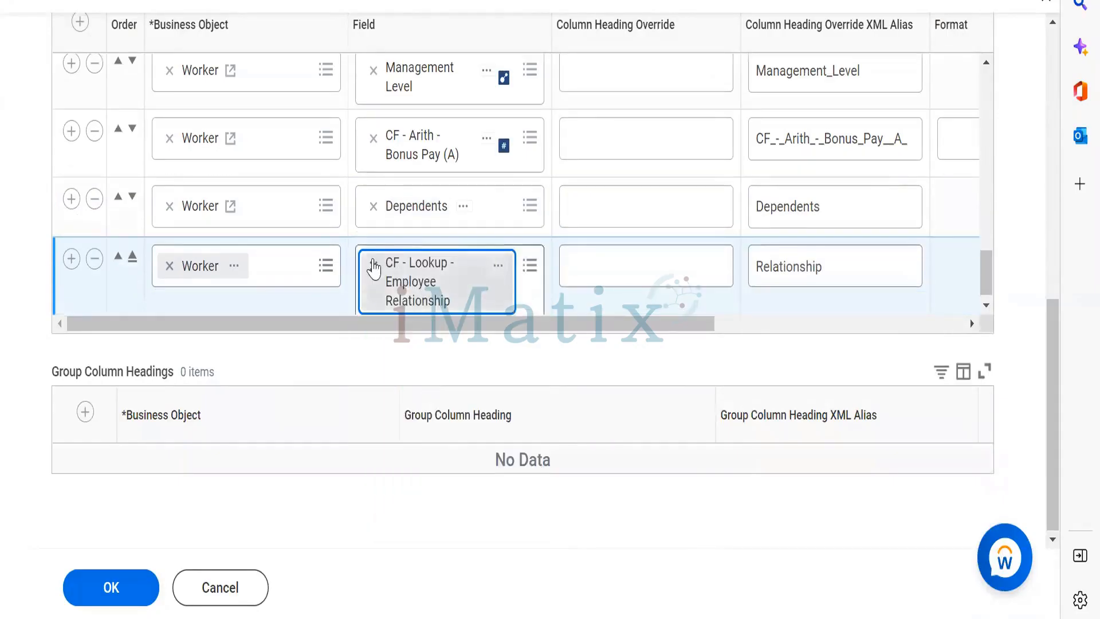
left_click(373, 269)
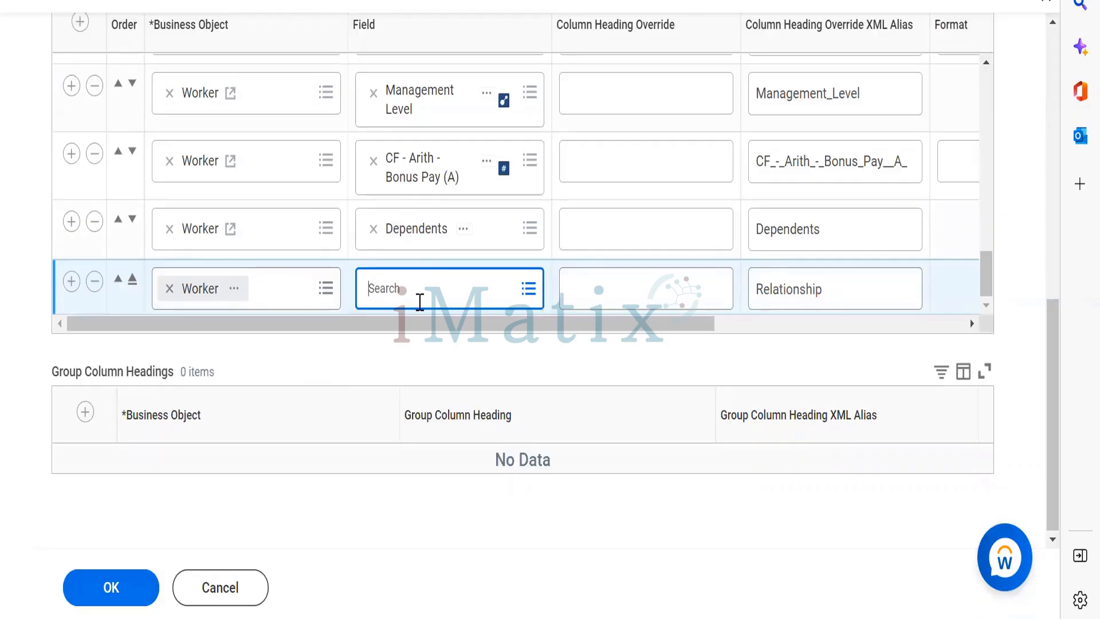
Search the last report column's field for CF - Lookup - Relationship and open the details of the first match.
key("ctrl+v")
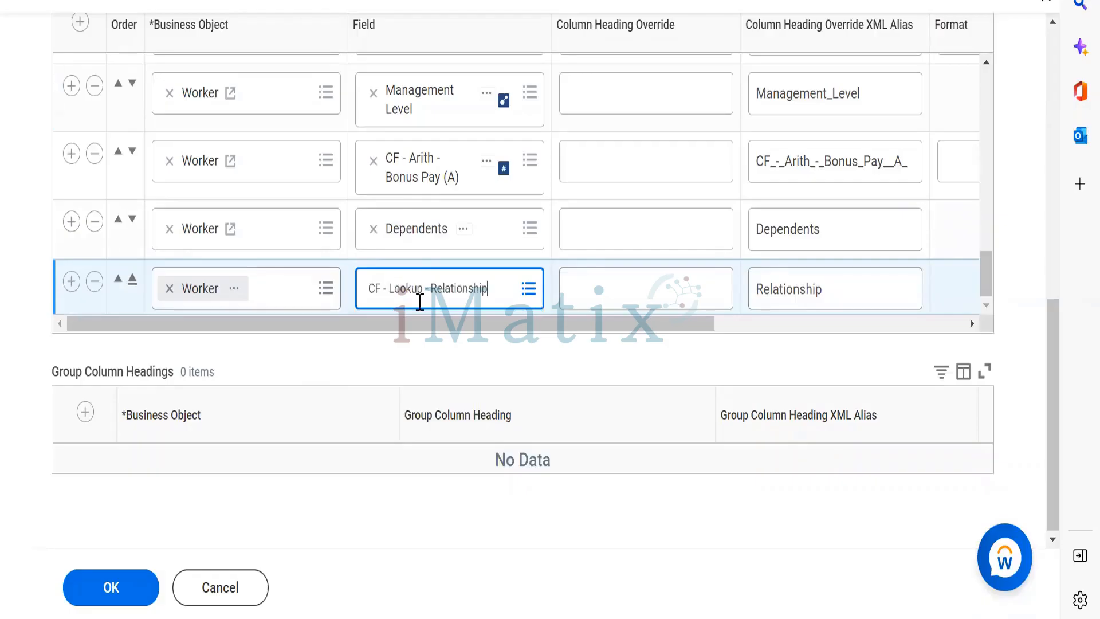
key("Return")
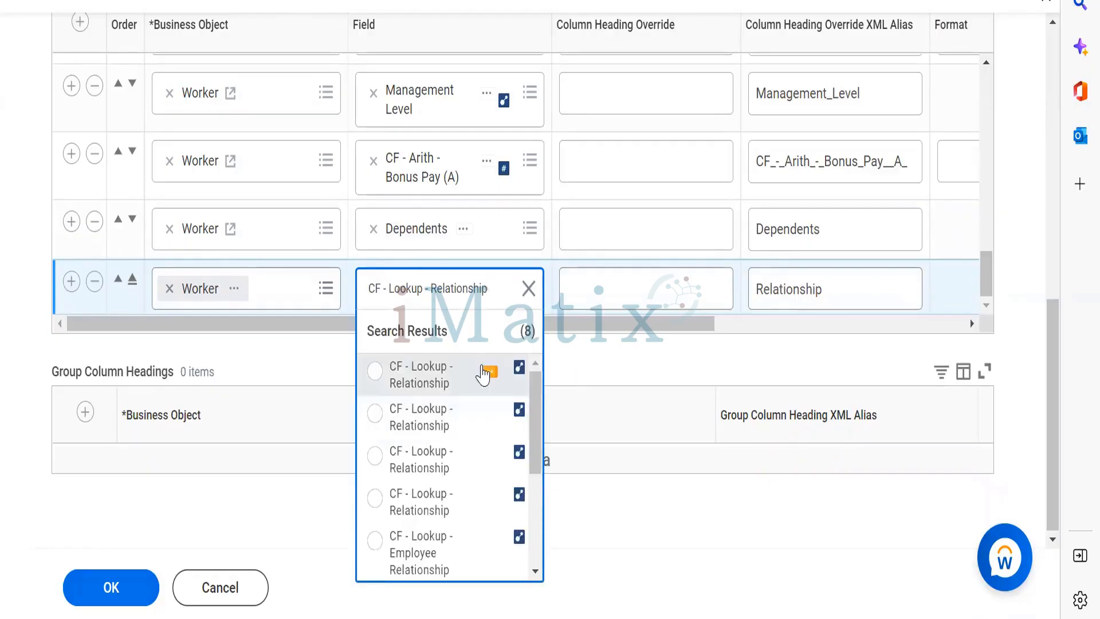
left_click(487, 372)
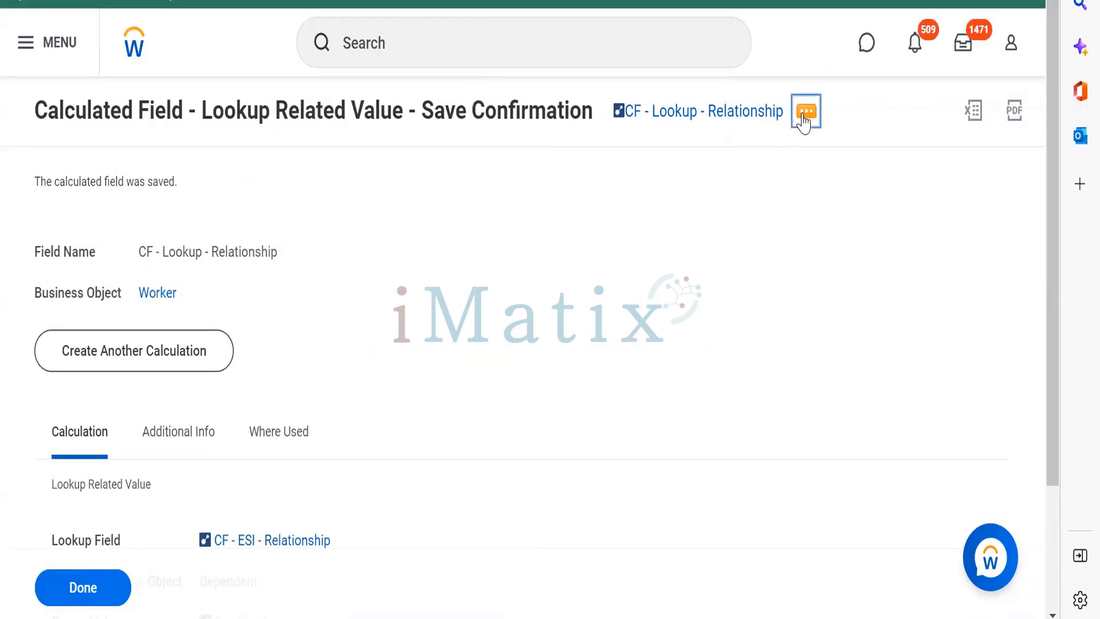
Edit the saved lookup calculated field, rename it as CF - Lookup - Relationship(A) and save it.
left_click(805, 112)
mouse_move(266, 230)
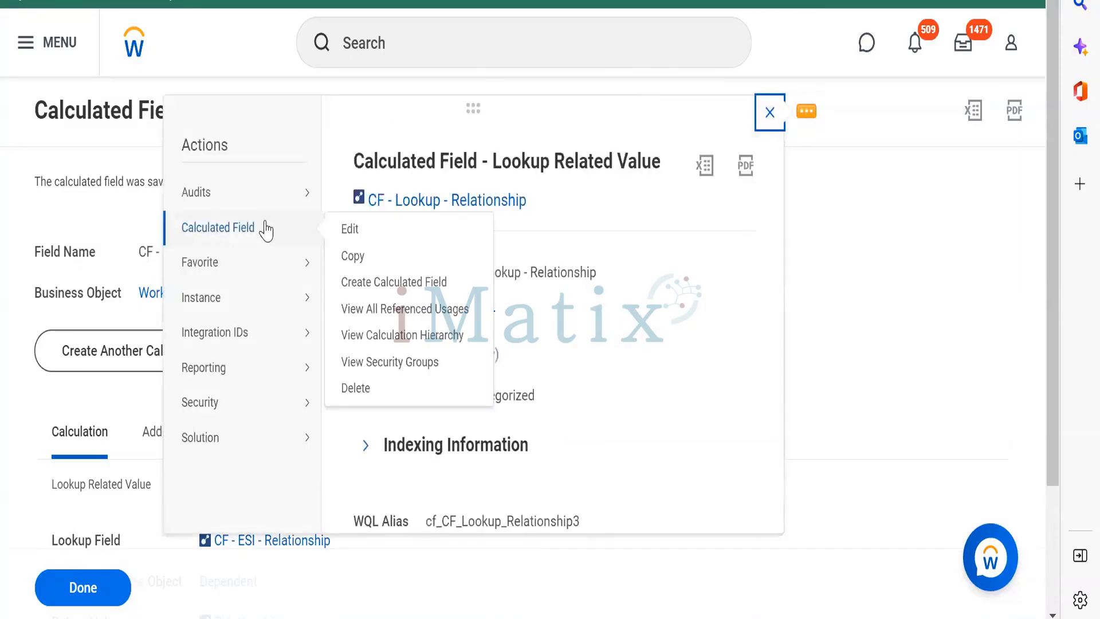
left_click(347, 228)
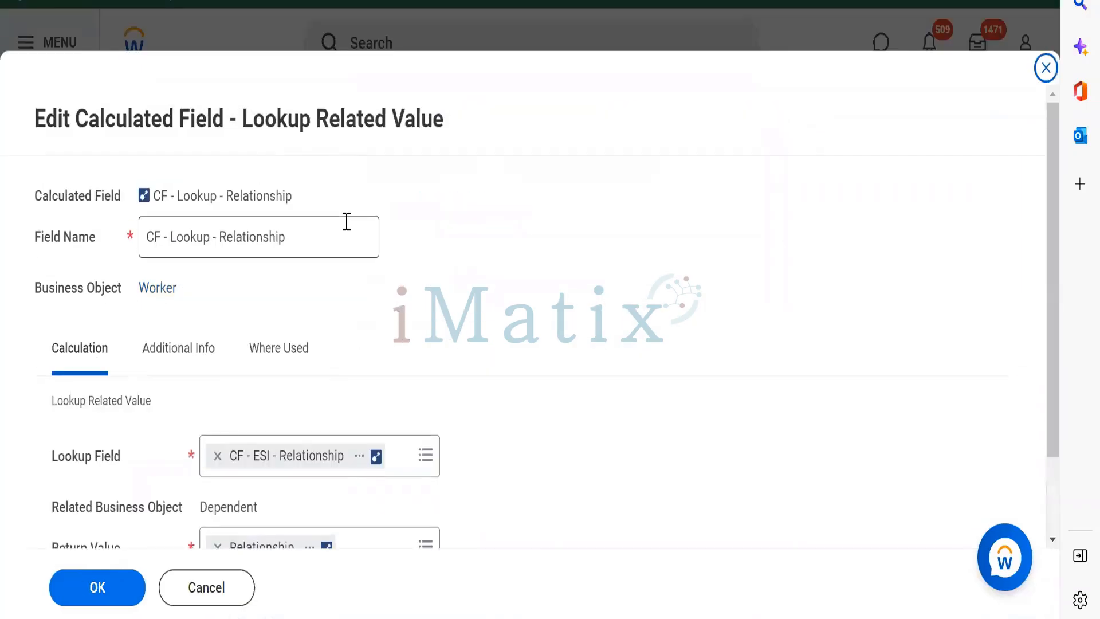
left_click(332, 228)
type("(")
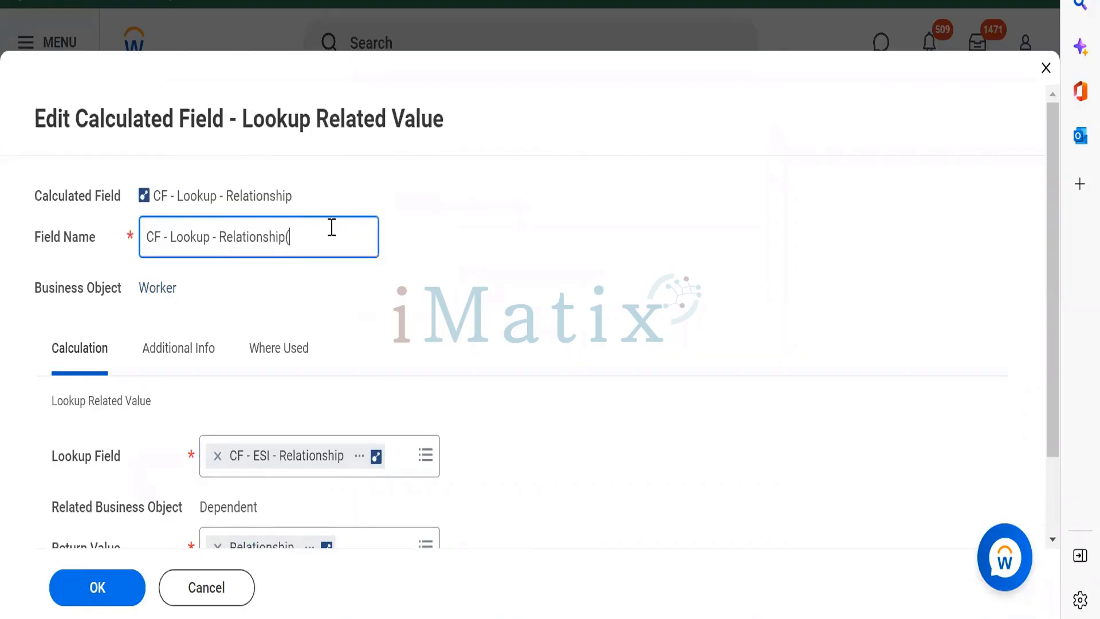
type("A)")
left_click(98, 597)
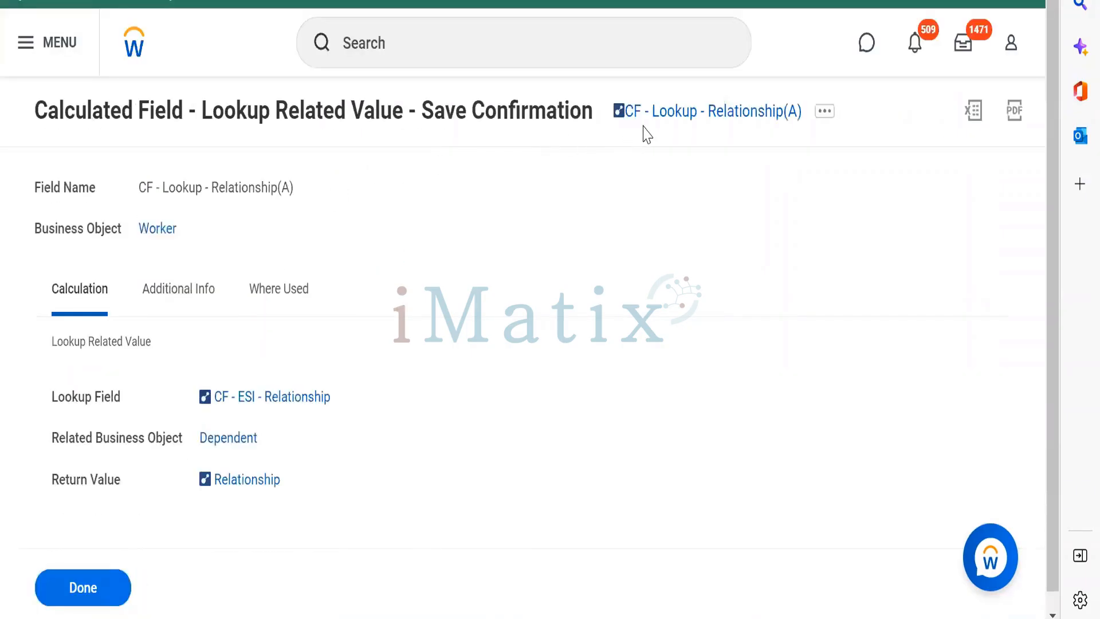
Open the renamed lookup calculated field and copy its name.
left_click(652, 115)
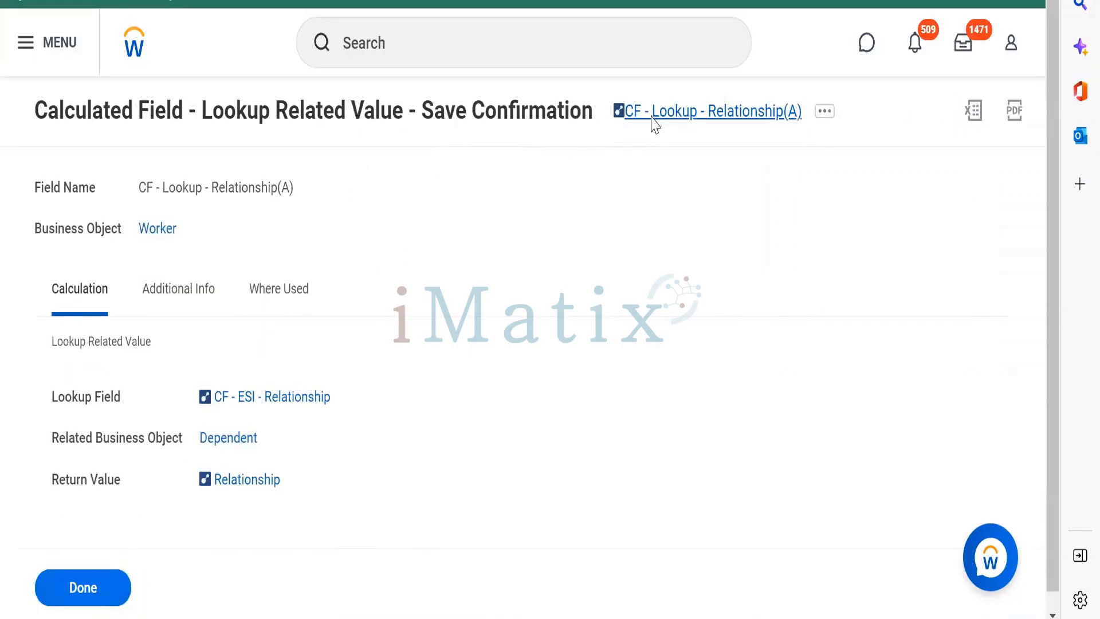
right_click(569, 114)
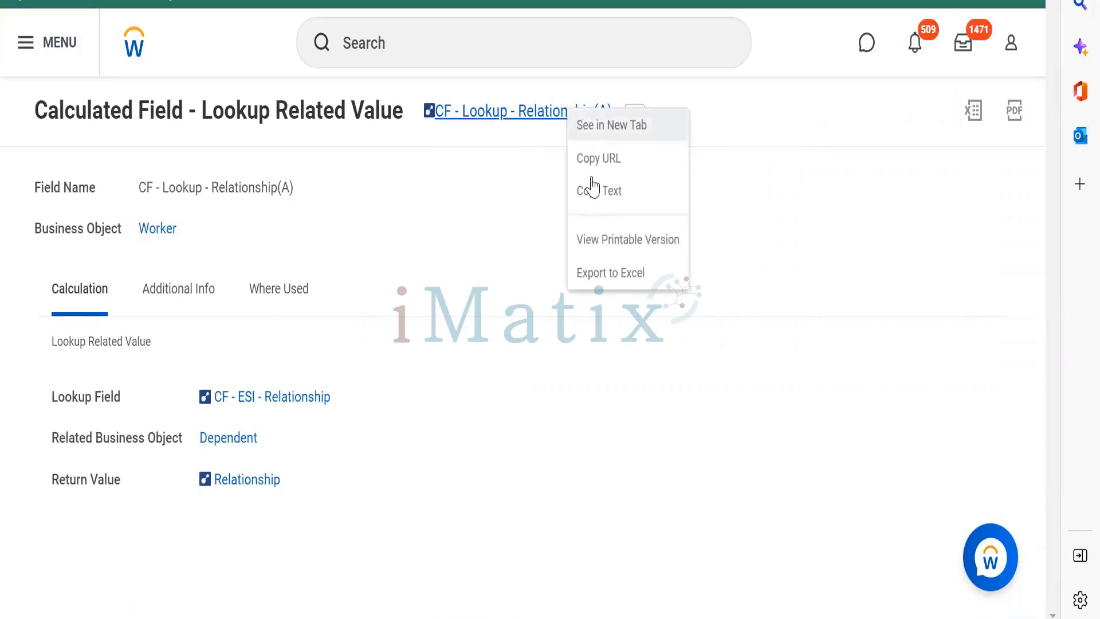
left_click(595, 195)
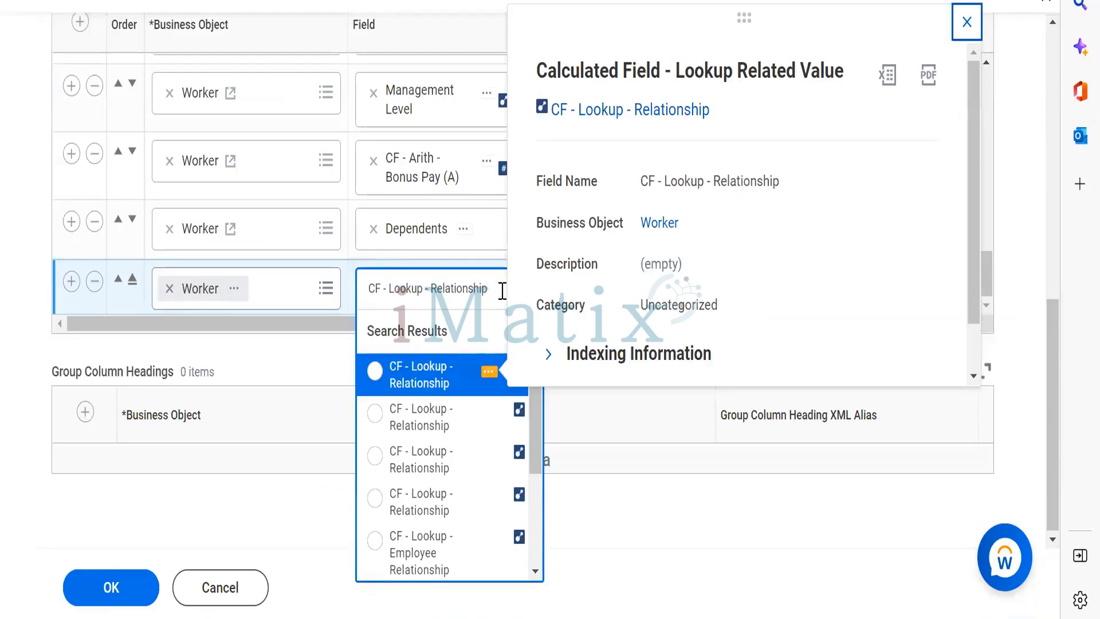
Set the field of the report's last column, the one with XML alias Relationship, to CF - Lookup - Relationship(A).
left_click(498, 290)
key("ctrl+a")
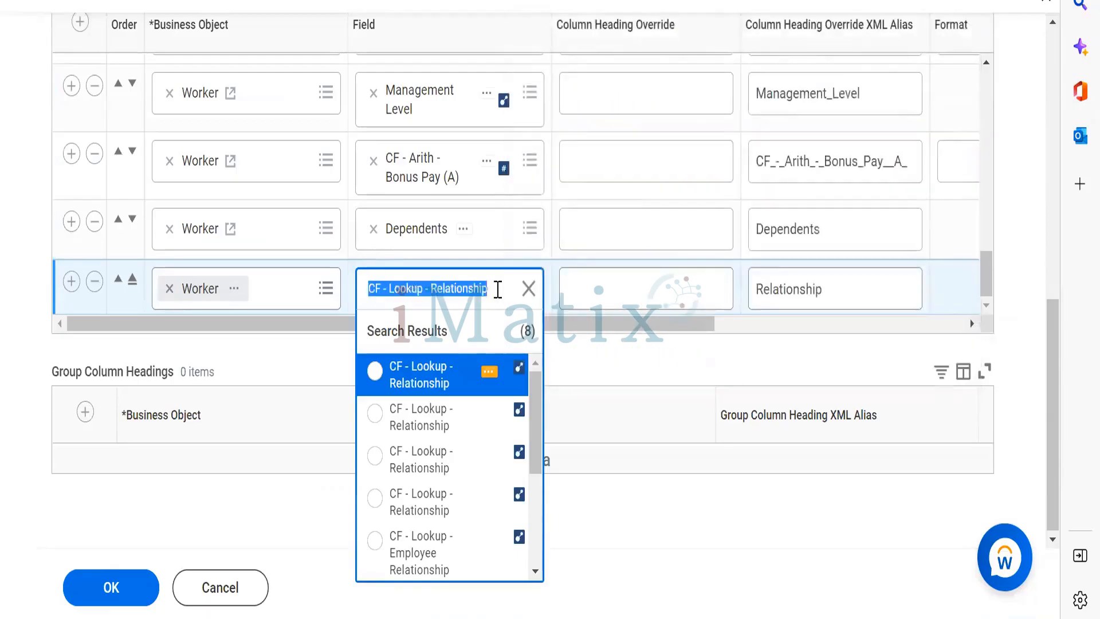
left_click(497, 290)
type("(A)")
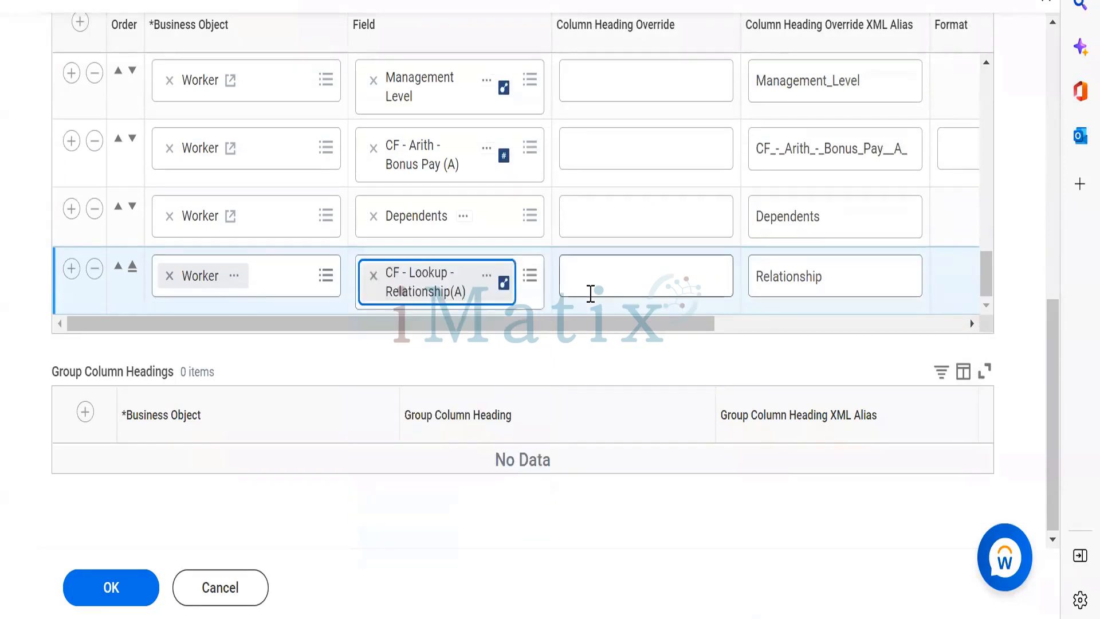
left_click(615, 275)
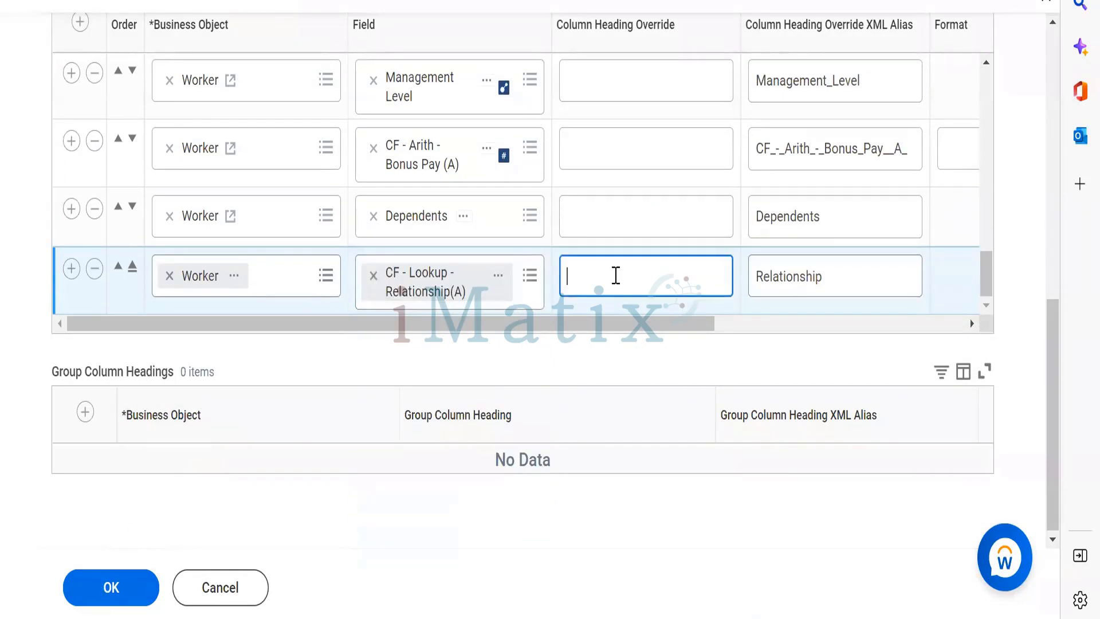
Submit the report definition and review the listed error and alerts.
left_click(124, 594)
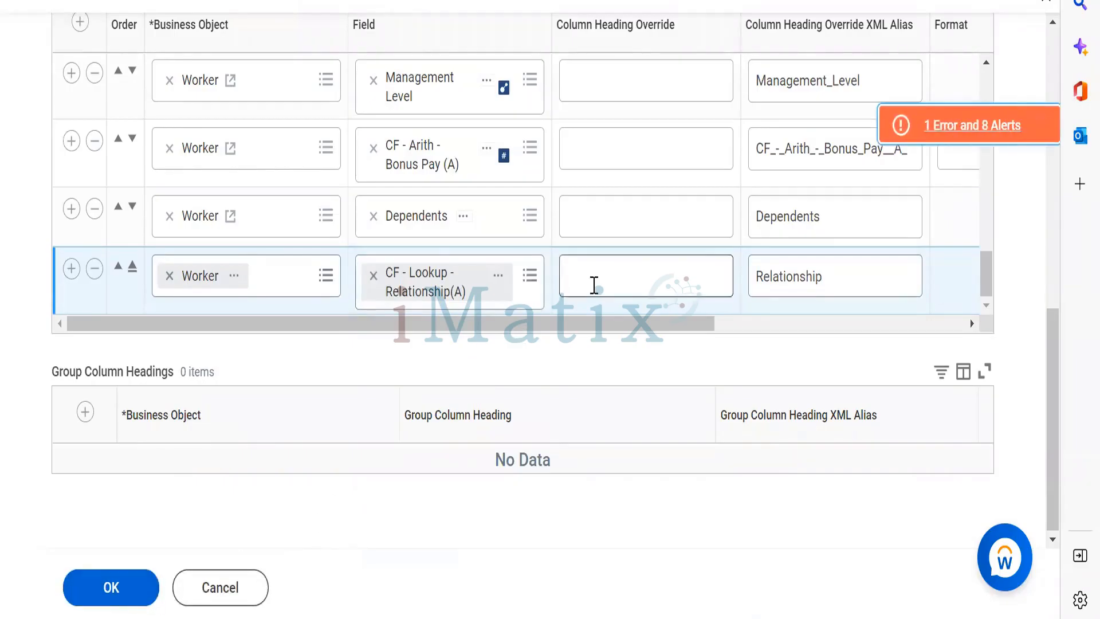
left_click(974, 125)
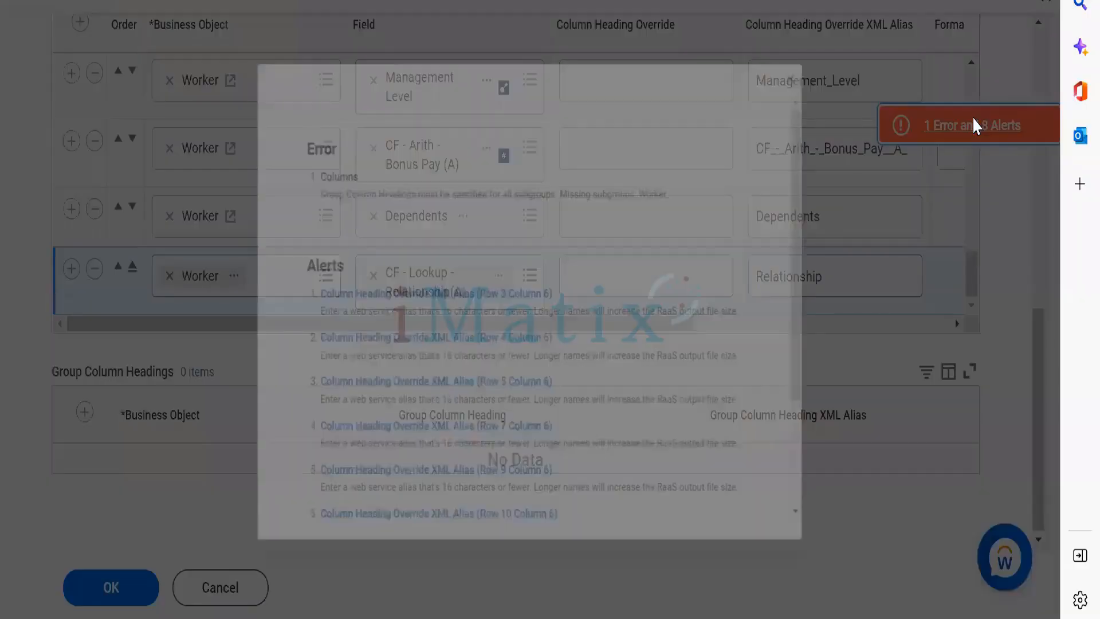
left_click(857, 21)
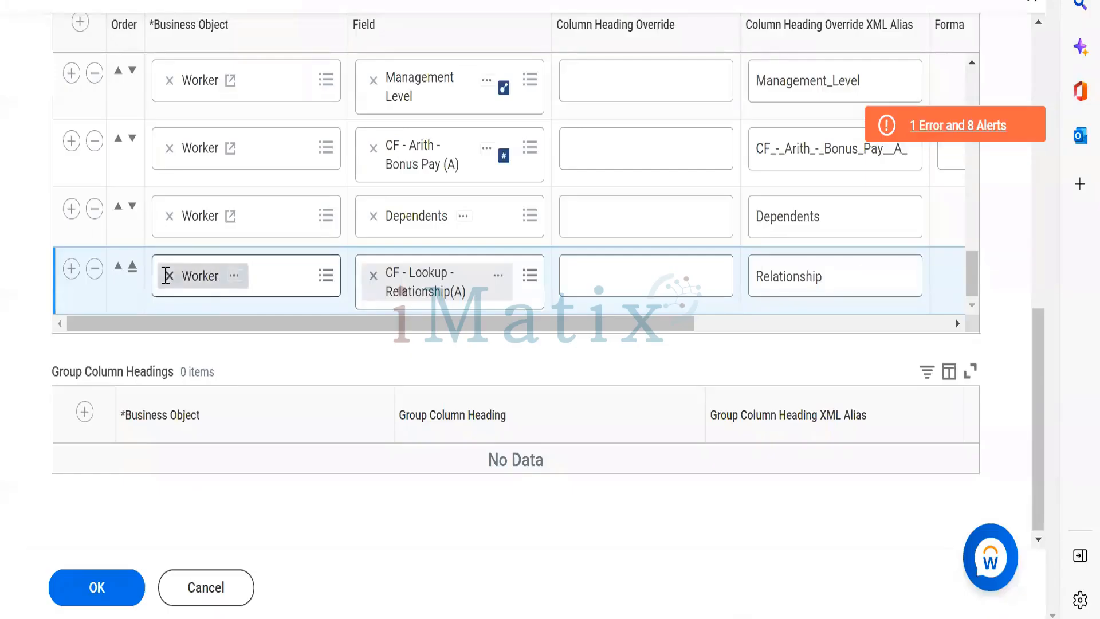
Clear the last row's business object and insert a new Worker column below Dependents with the field CF - Lookup - Relationship(A).
left_click(170, 275)
left_click(70, 221)
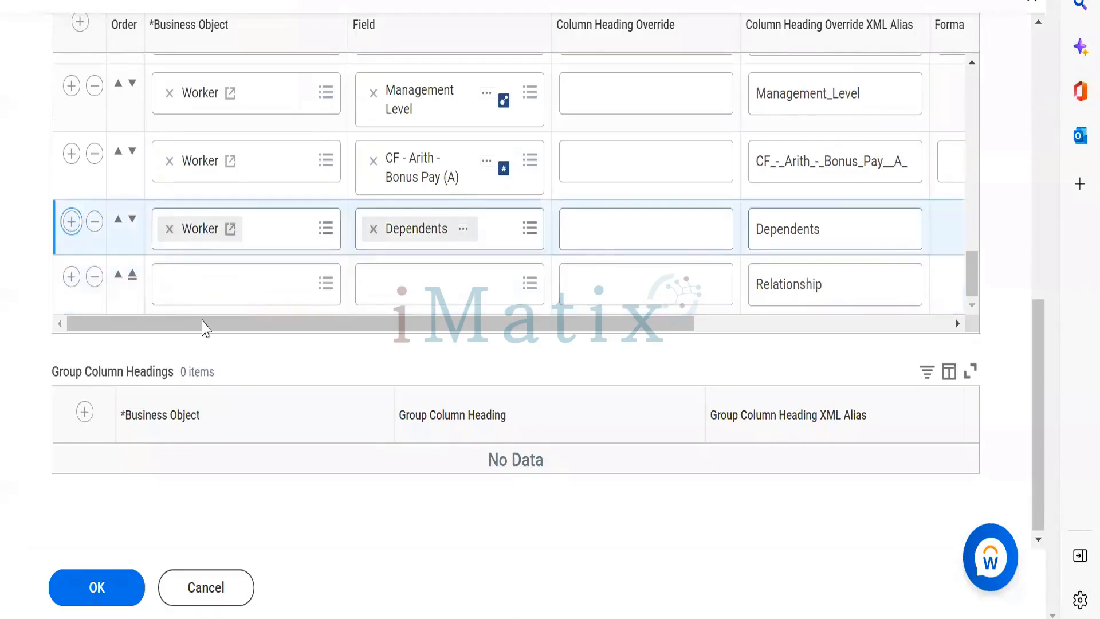
left_click(415, 287)
key("ctrl+v")
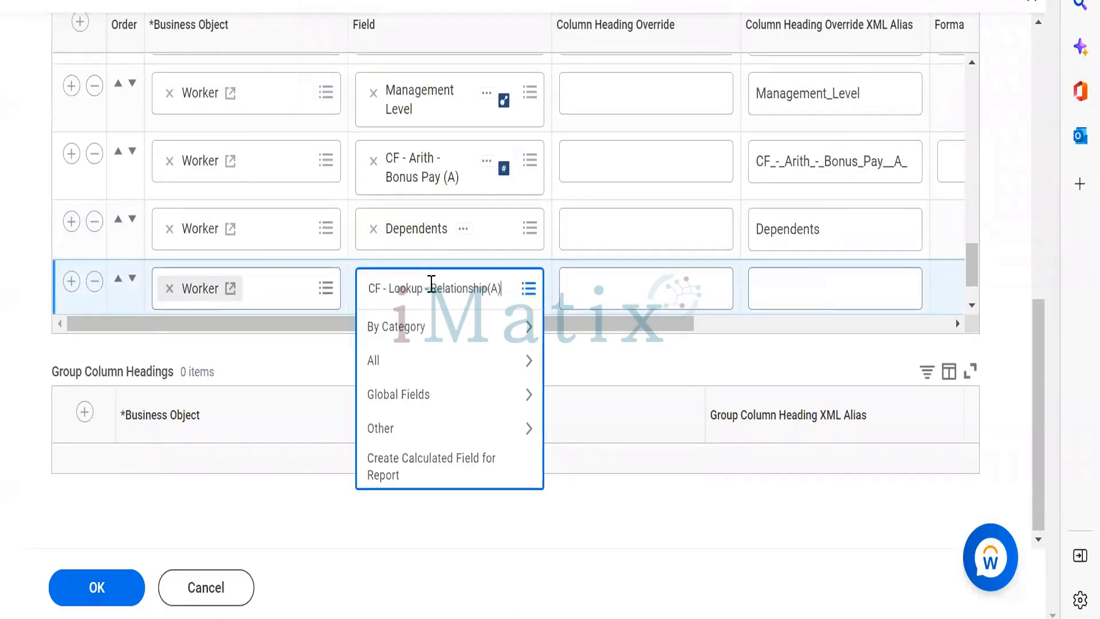
key("Return")
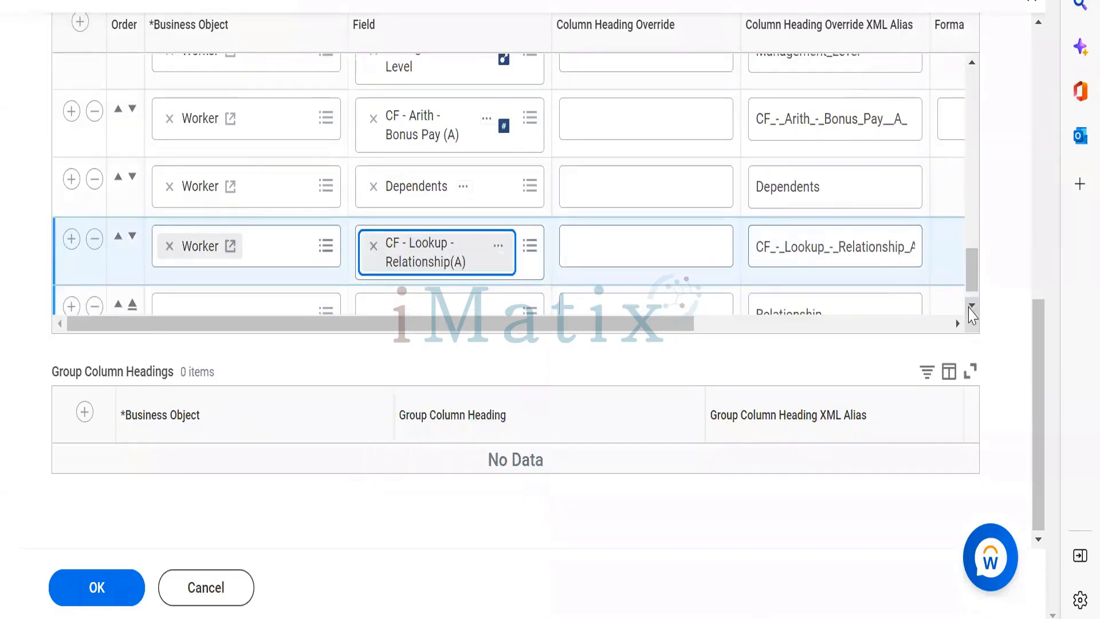
Remove the leftover column row with XML alias Relationship and save the report definition despite the alerts.
scroll(695, 156, "down", 1)
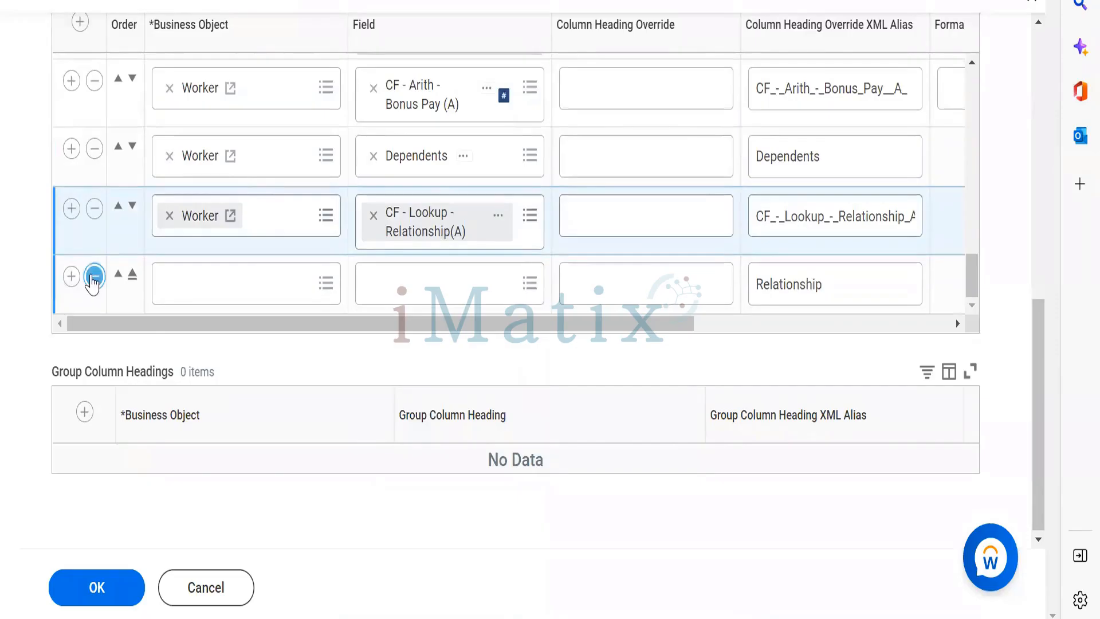
left_click(93, 283)
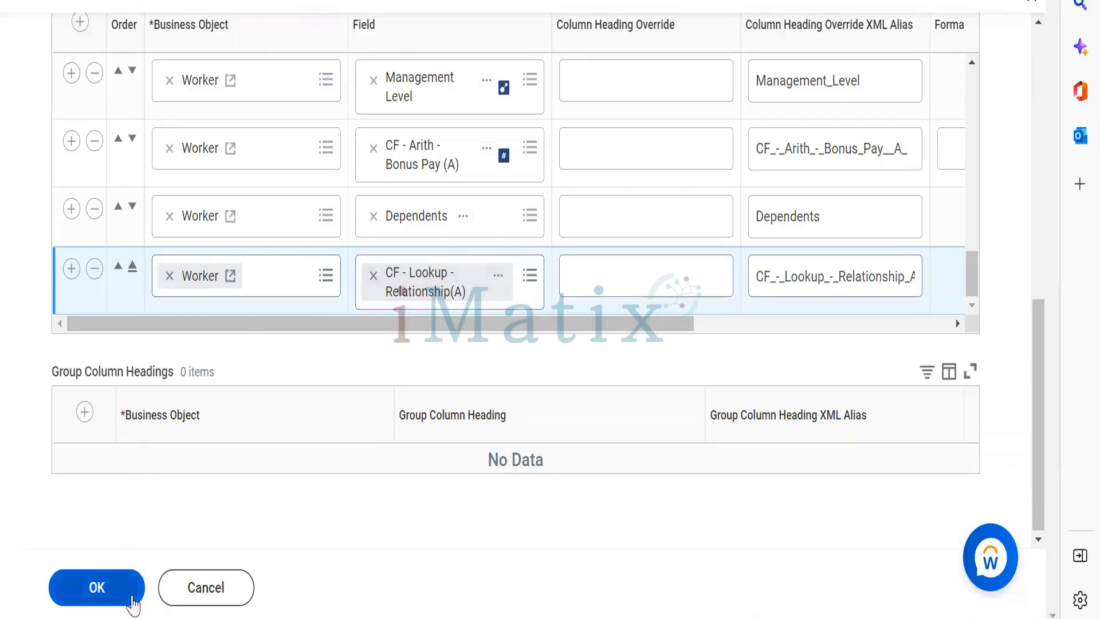
left_click(123, 587)
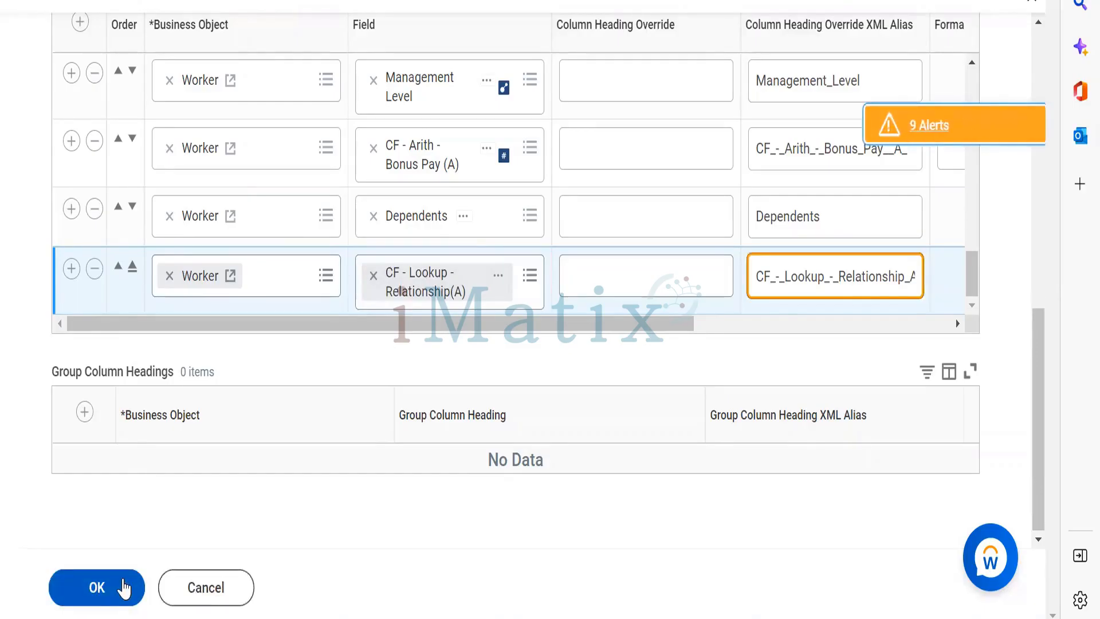
left_click(122, 587)
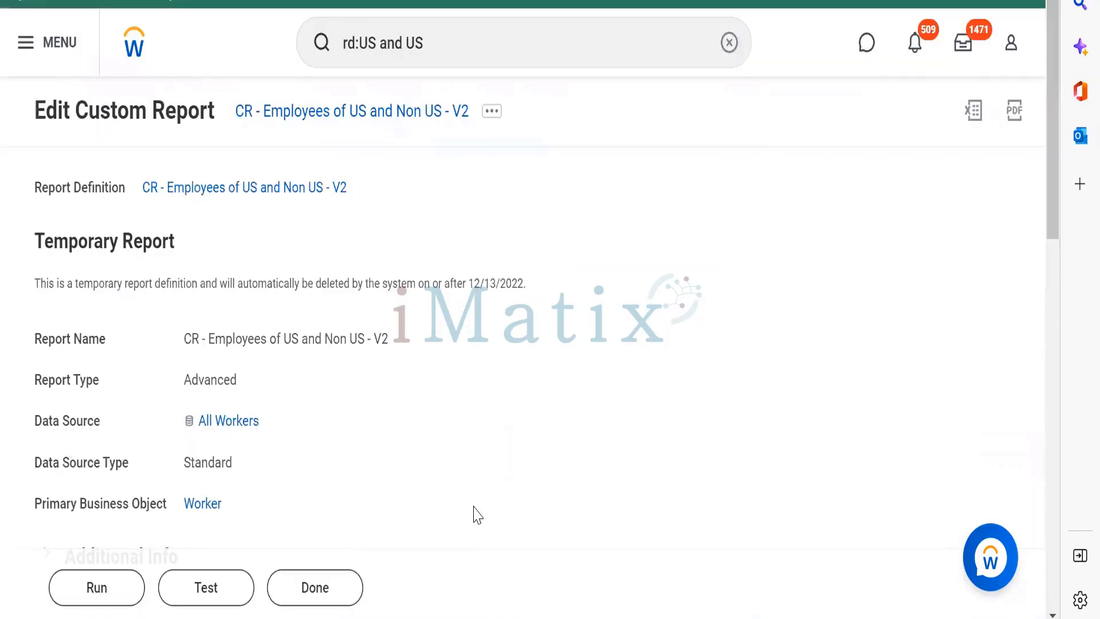
Run the V2 report and examine the Dependents and CF - Lookup - Relationship(A) columns.
left_click(103, 585)
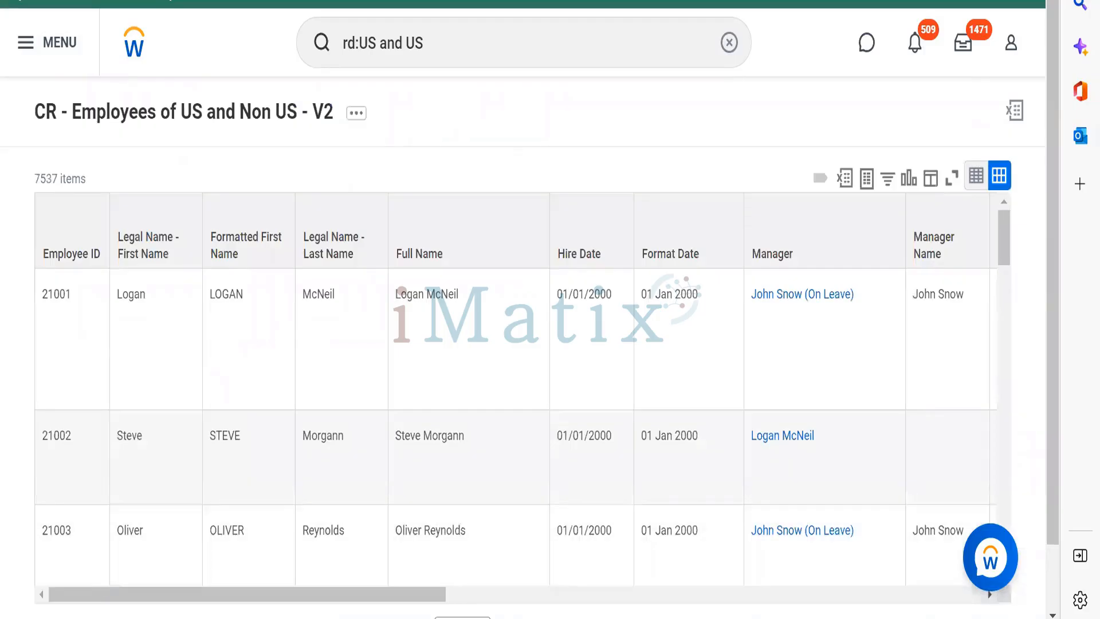
left_click(967, 585)
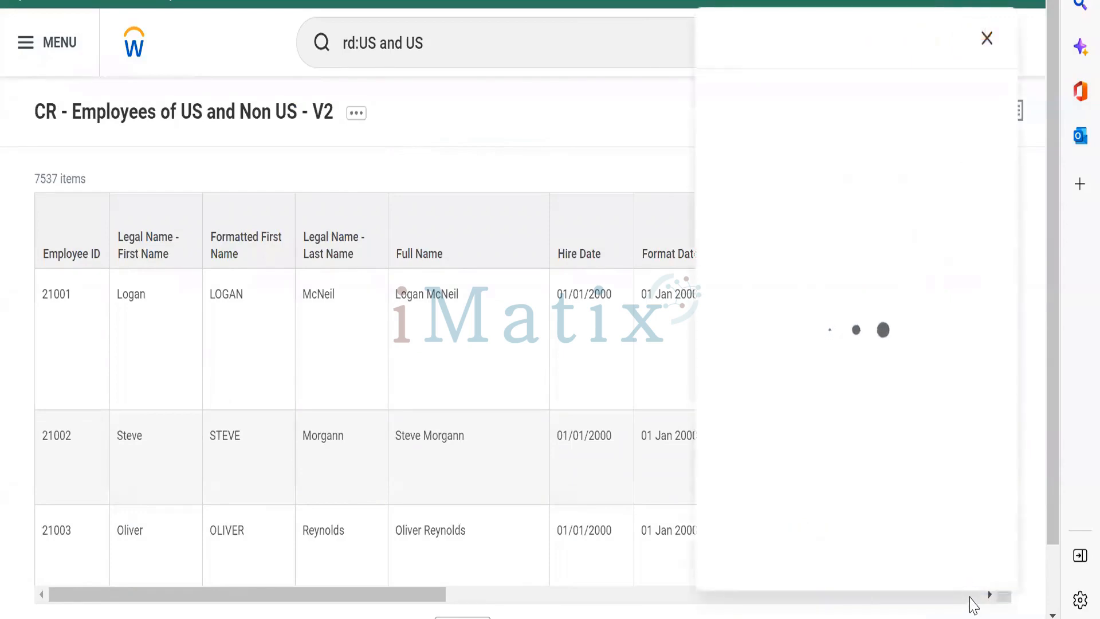
left_click(970, 597)
left_click(970, 597)
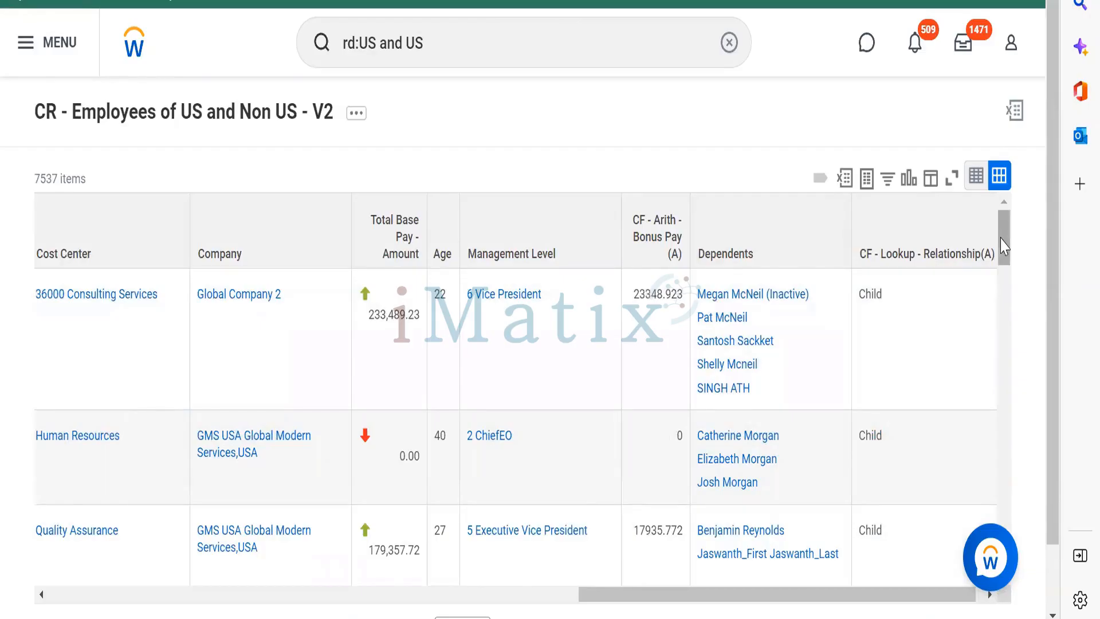
left_click_drag(1005, 246, 1001, 220)
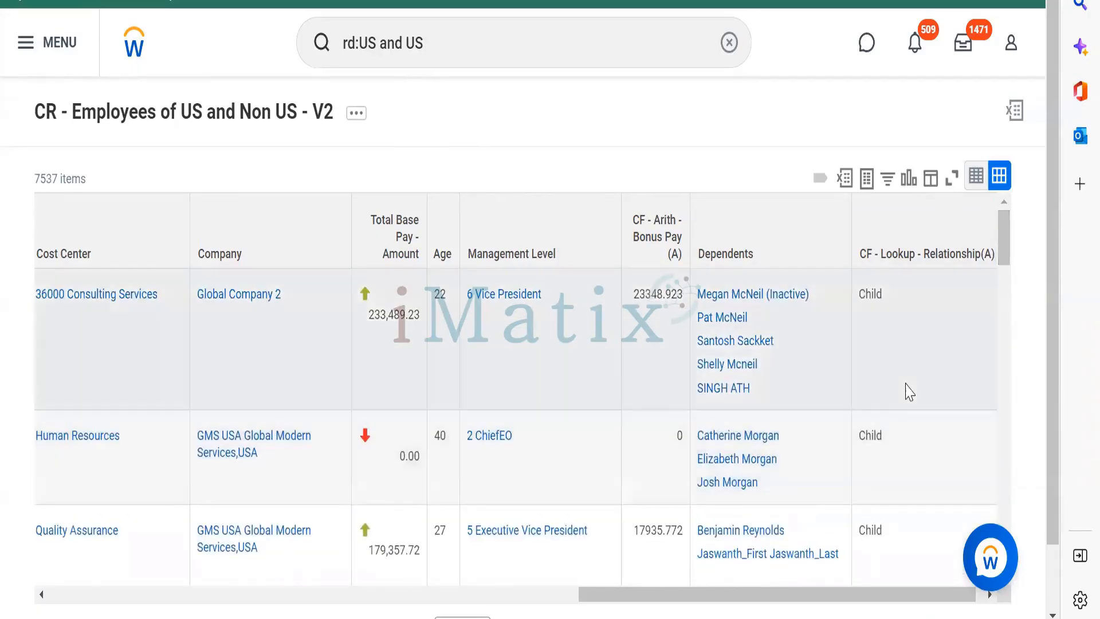
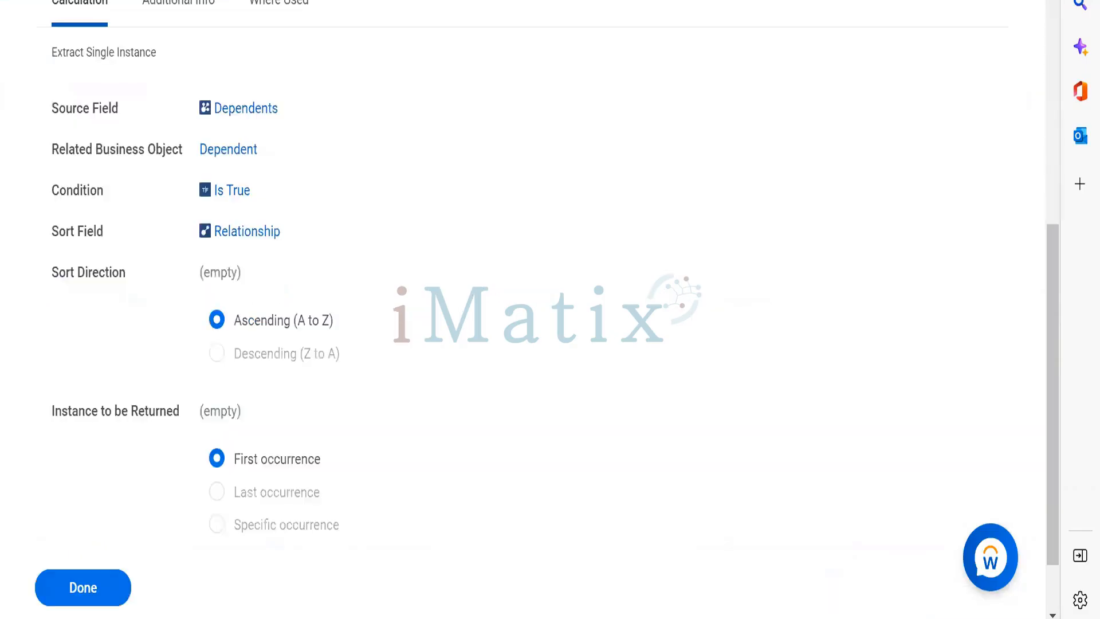
Open the custom report CR - Employees of US and Non US - V2 for editing.
scroll(1054, 12, "up", 8)
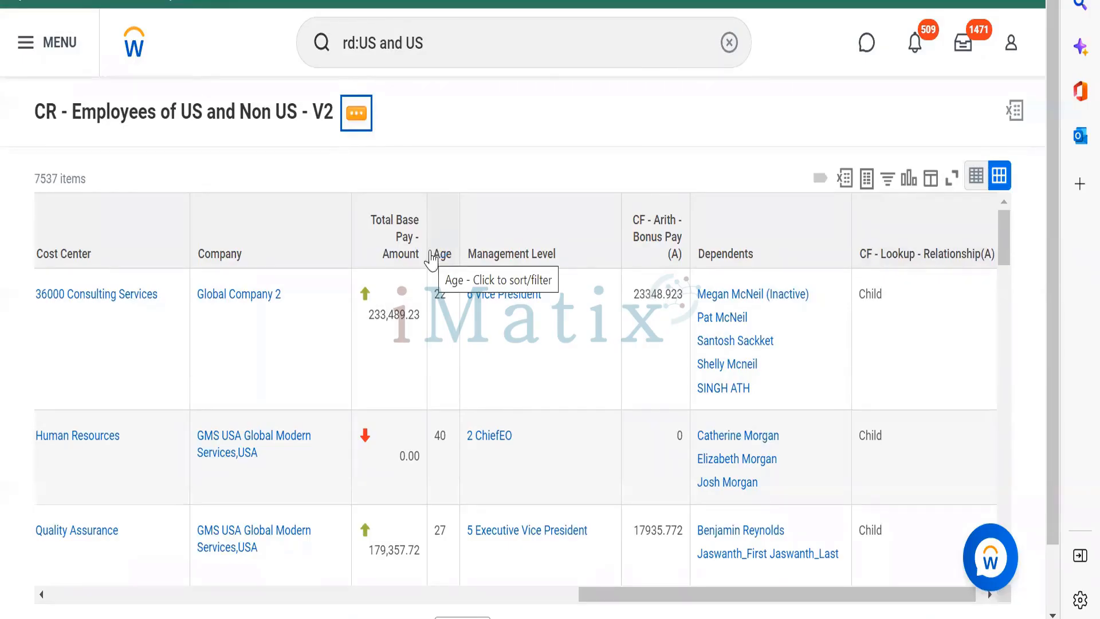
key("Return")
mouse_move(430, 261)
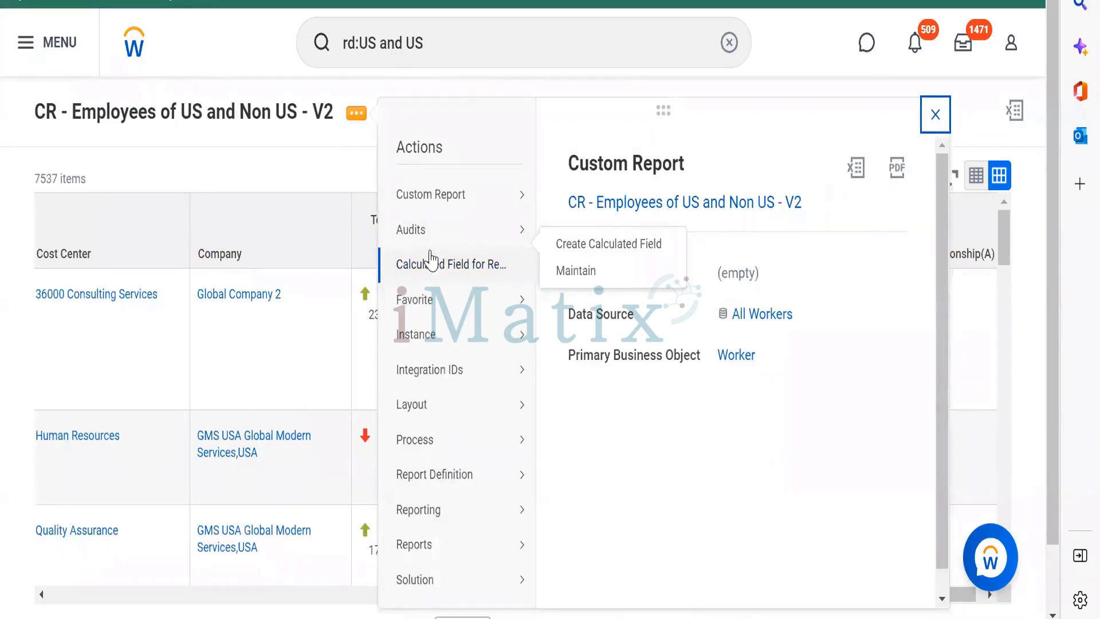
mouse_move(461, 198)
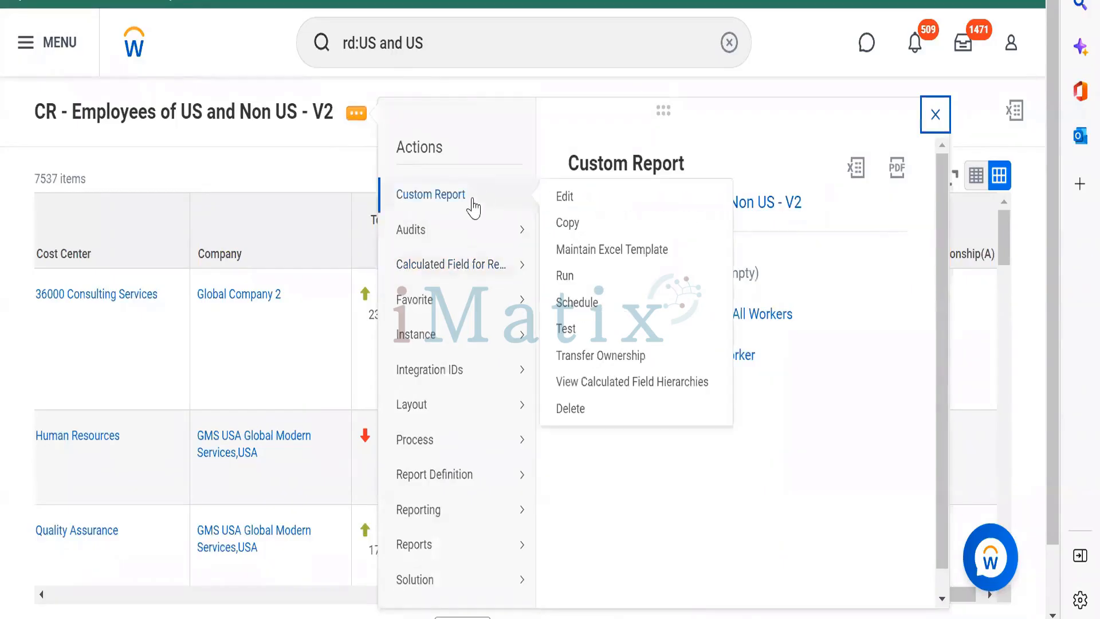
left_click(566, 197)
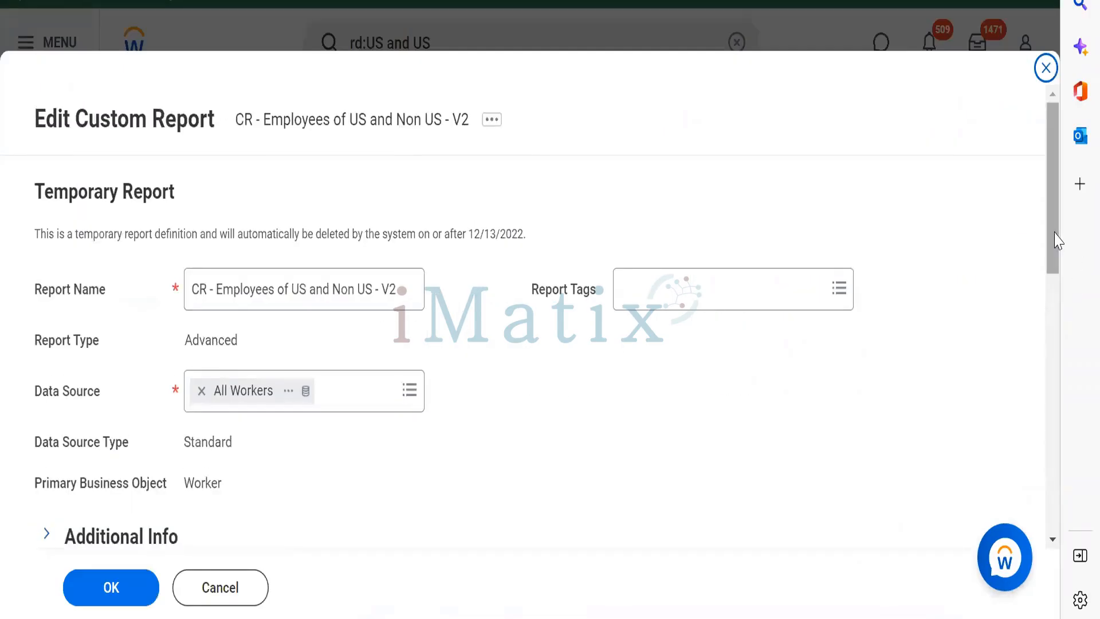
Add a Worker column row below CF - Lookup - Relationship(A) with the field Benefit Elections.
left_click_drag(1057, 240, 1049, 444)
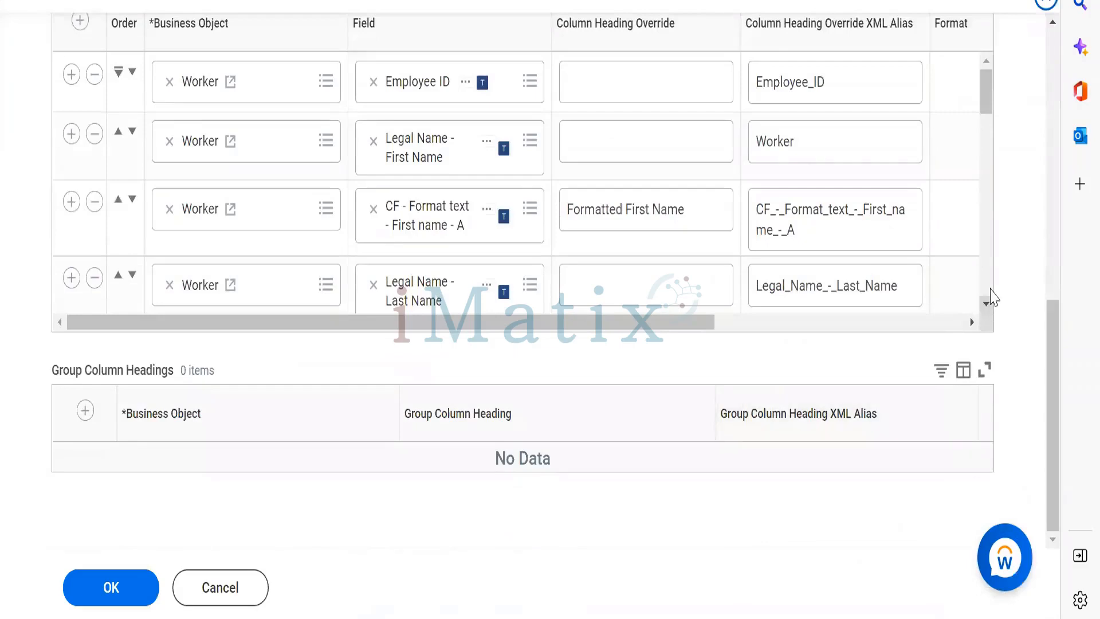
scroll(993, 297, "down", 15)
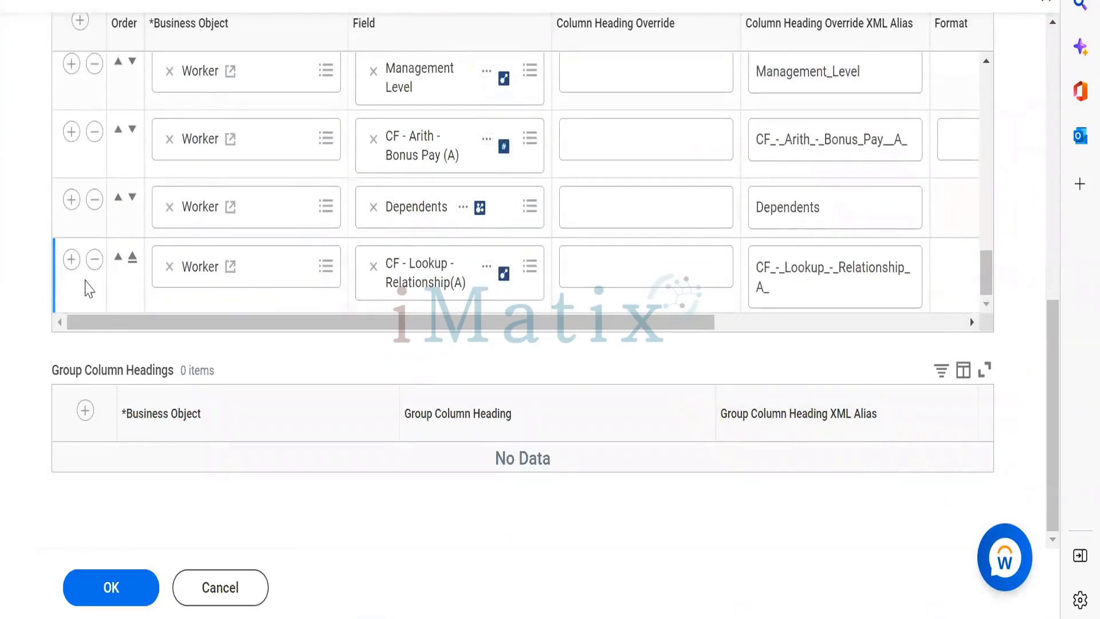
left_click(71, 269)
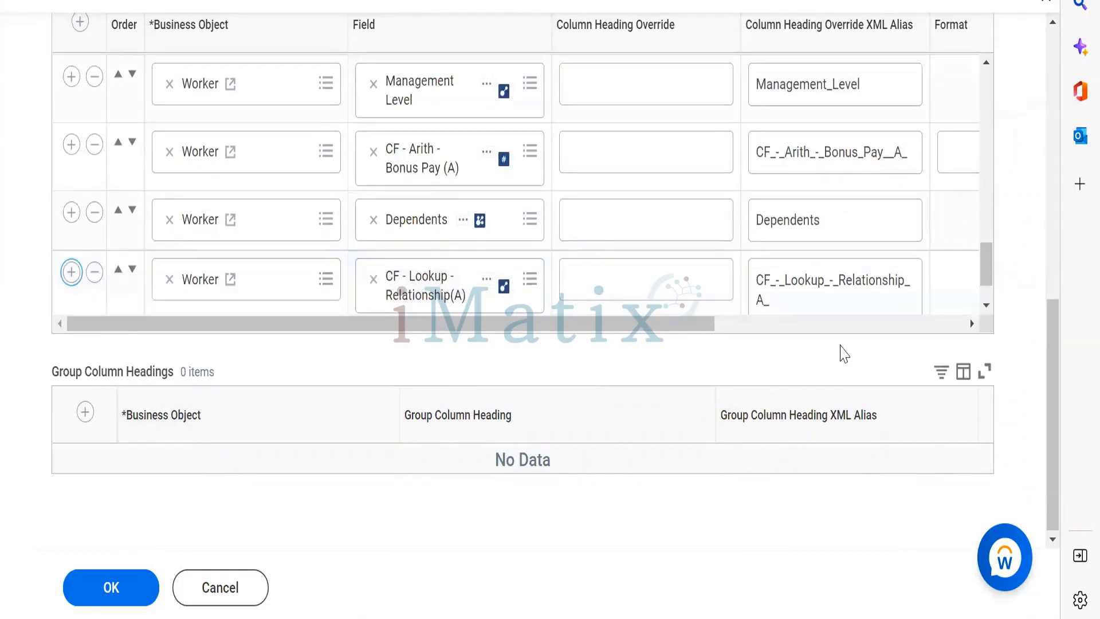
scroll(986, 281, "down", 1)
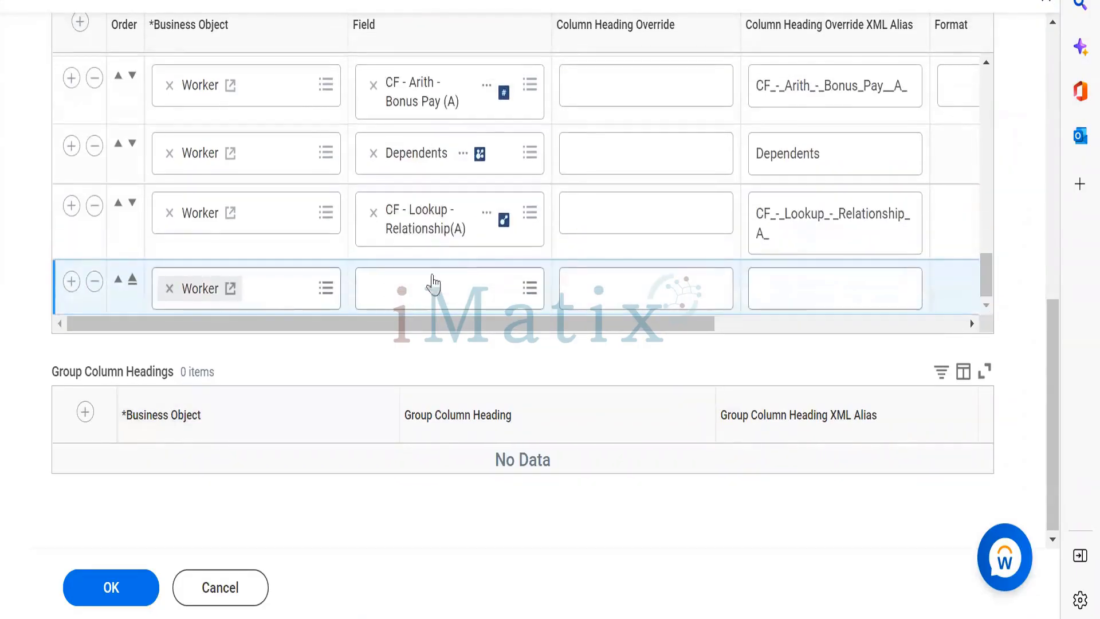
left_click(417, 286)
type("benef")
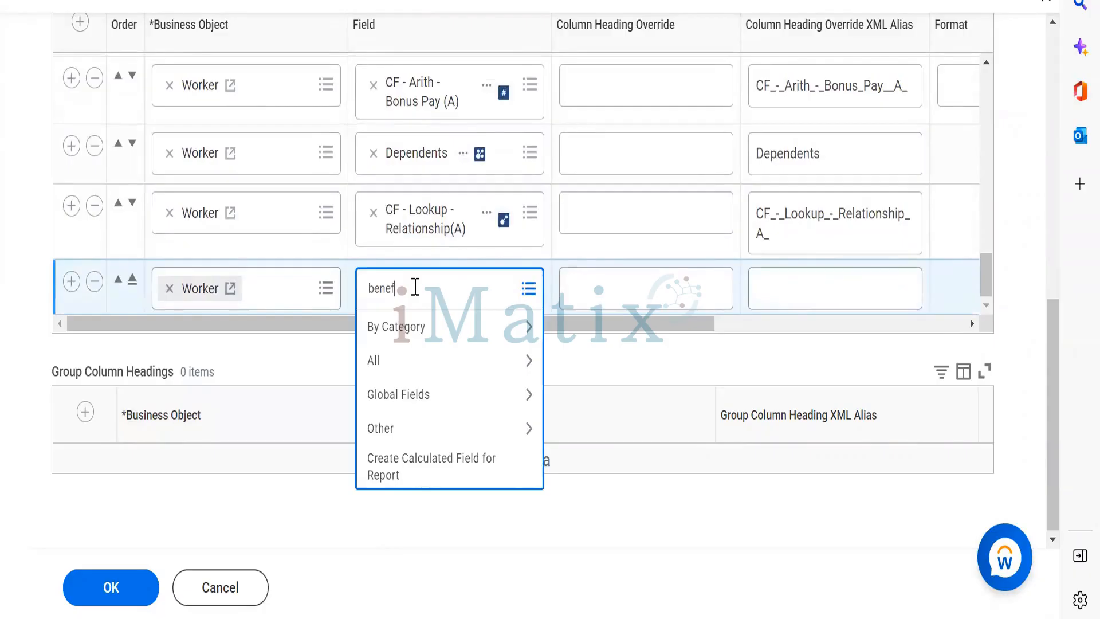
type("it election")
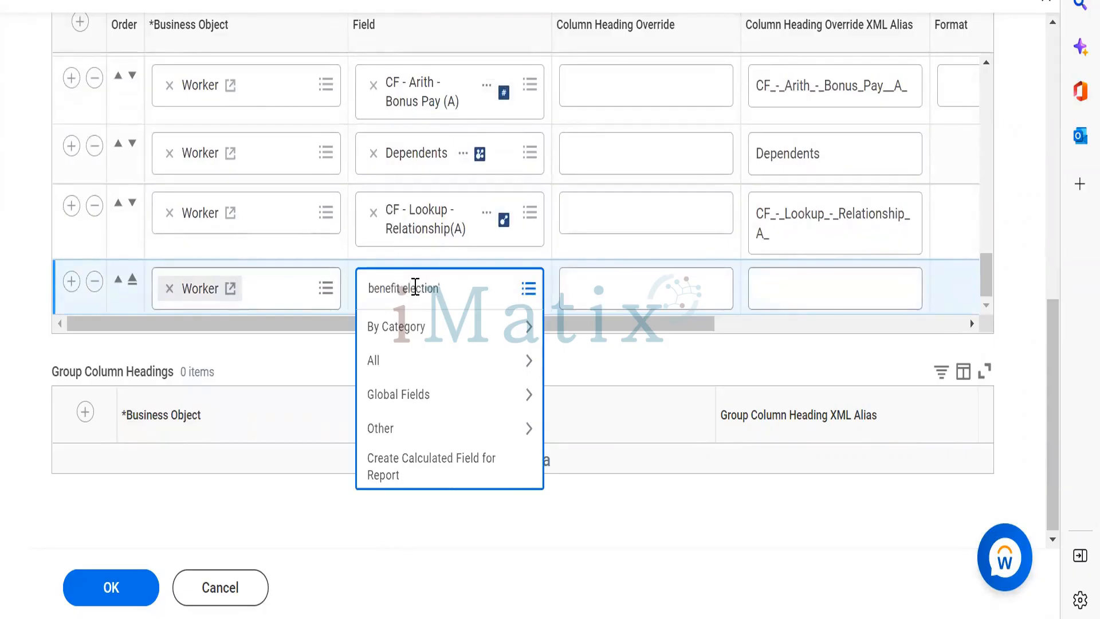
key("Return")
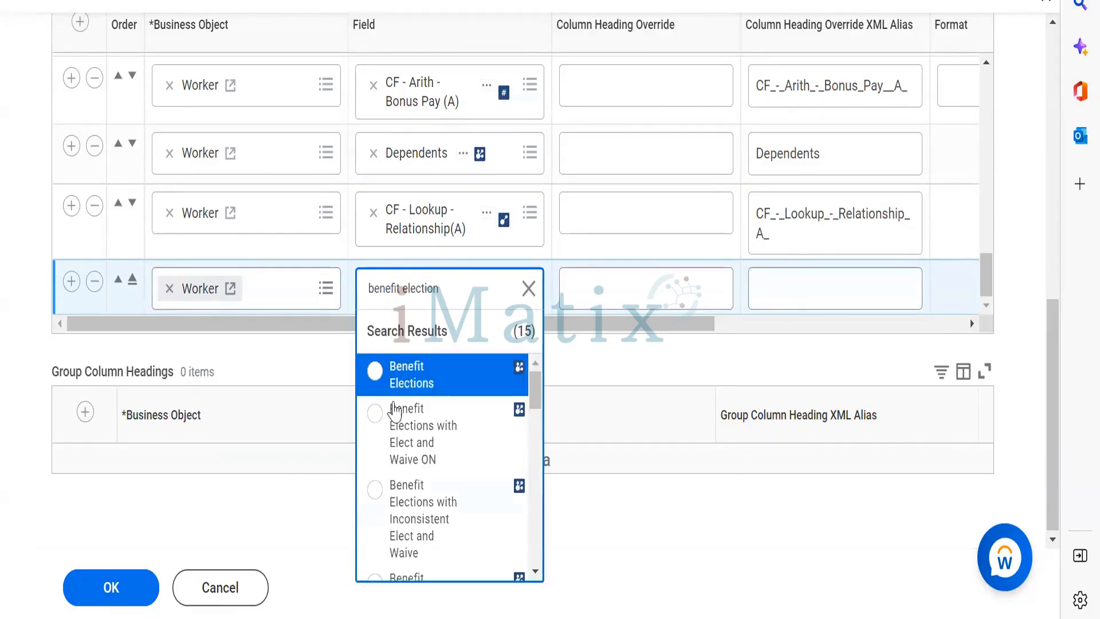
left_click(444, 392)
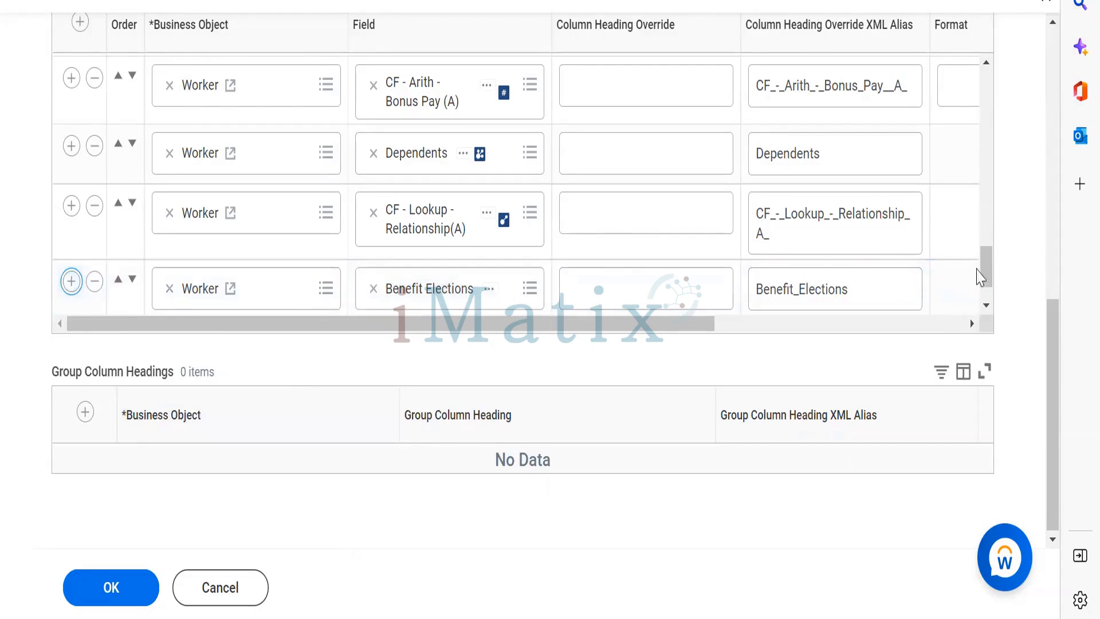
Search for "benefit plan" fields in the empty Worker column row below Benefit Elections.
scroll(990, 308, "down", 2)
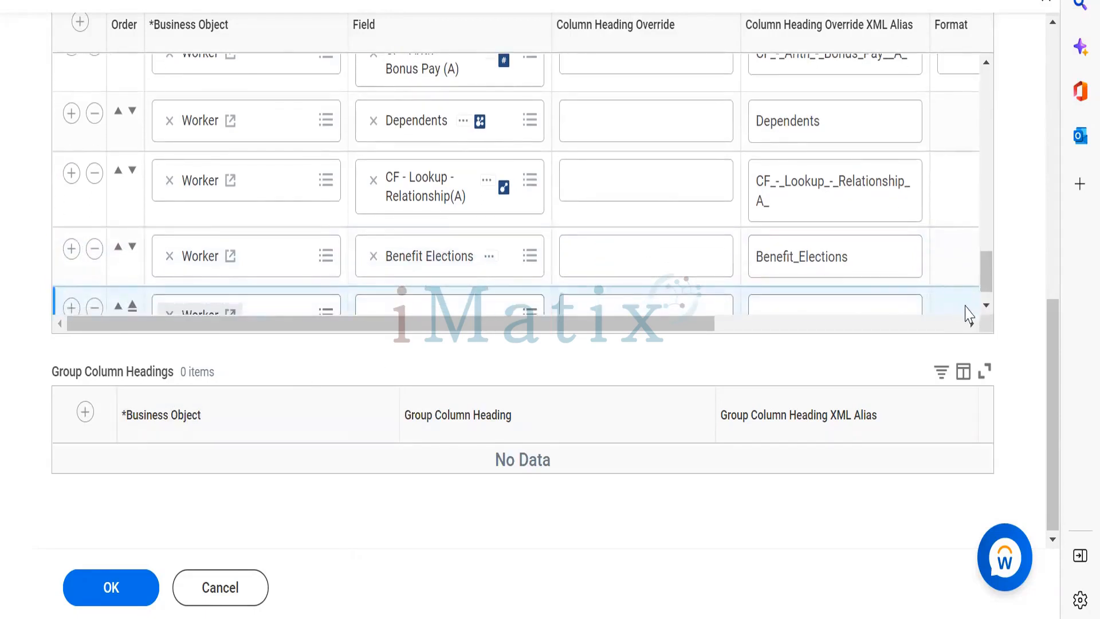
scroll(989, 322, "down", 1)
left_click(413, 294)
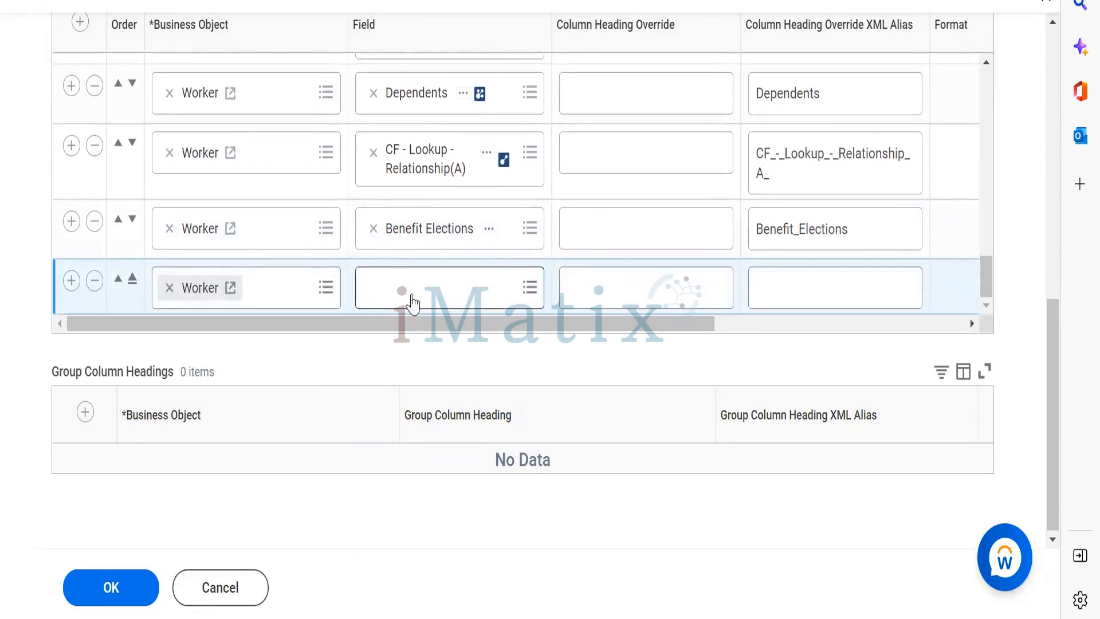
type("benefit p")
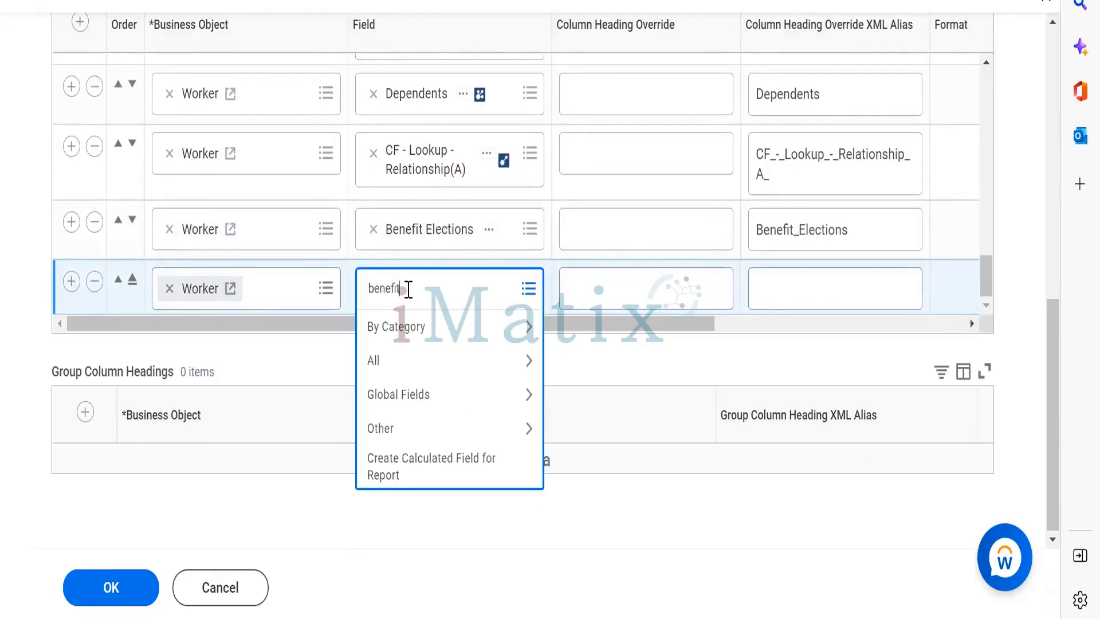
type("lan")
key("Return")
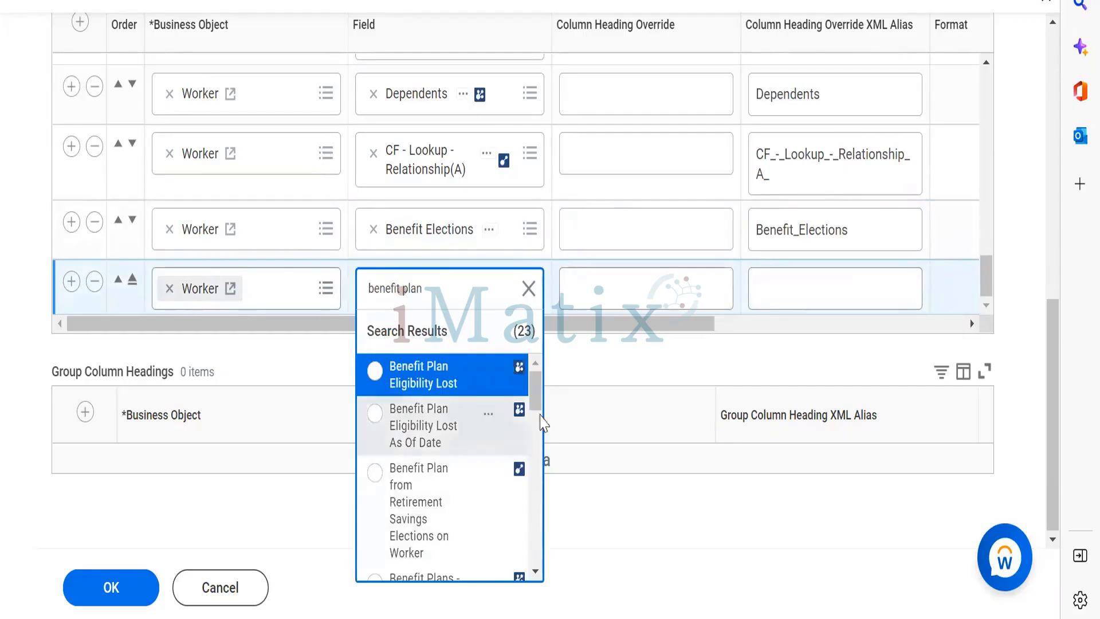
Review the matching benefit plan fields and the details of Benefit Plans - Currently Enrolled, and repeat the "benefit plan" field search.
scroll(531, 398, "down", 6)
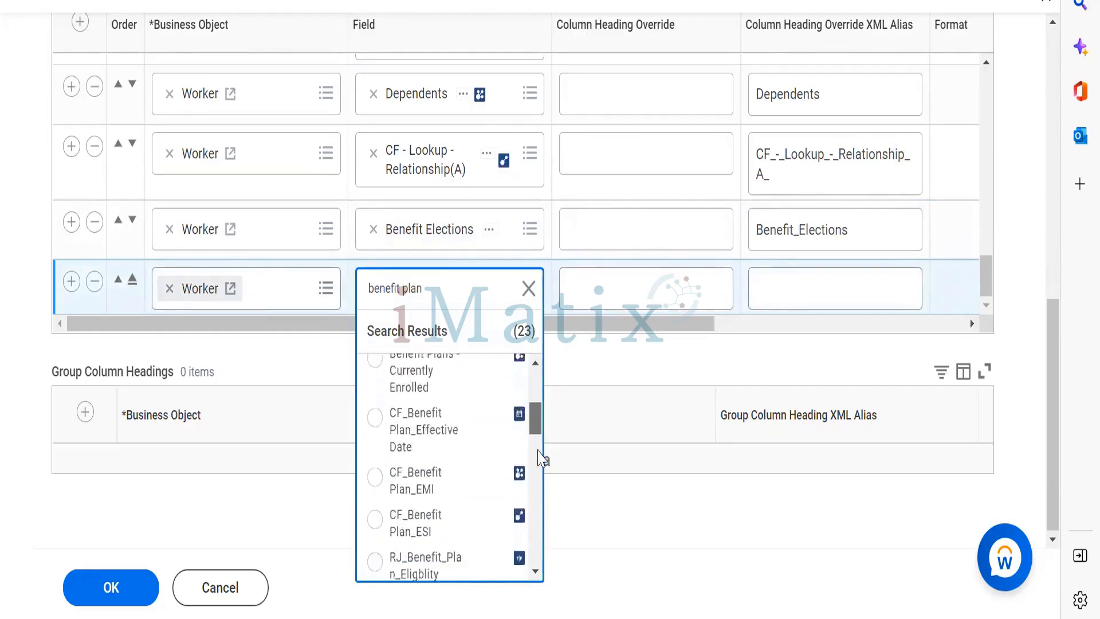
scroll(545, 473, "down", 10)
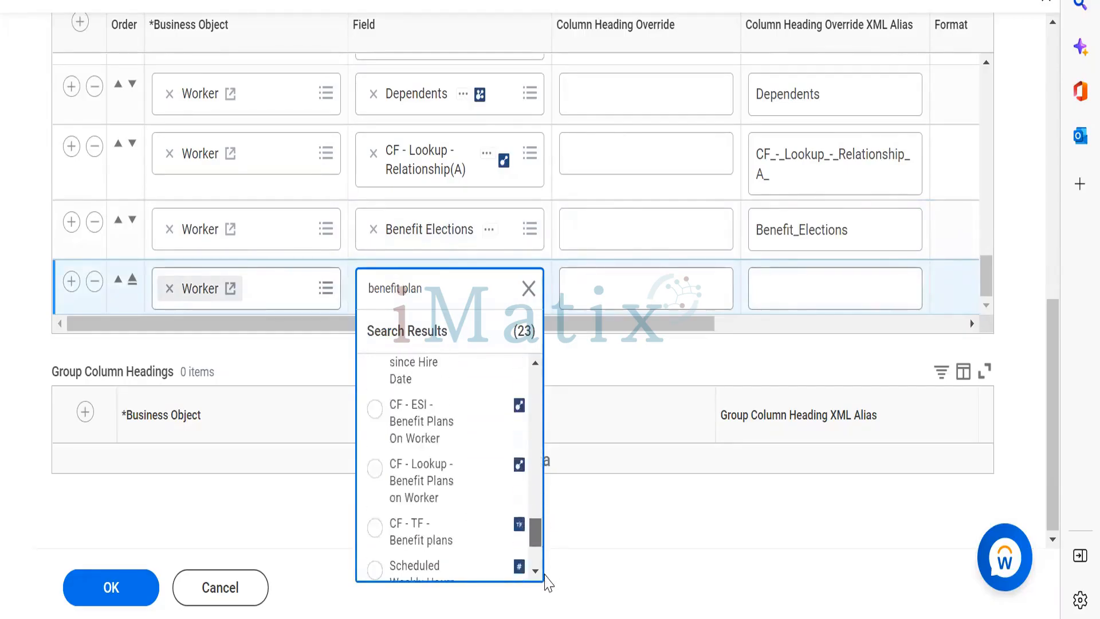
left_click_drag(546, 612, 563, 366)
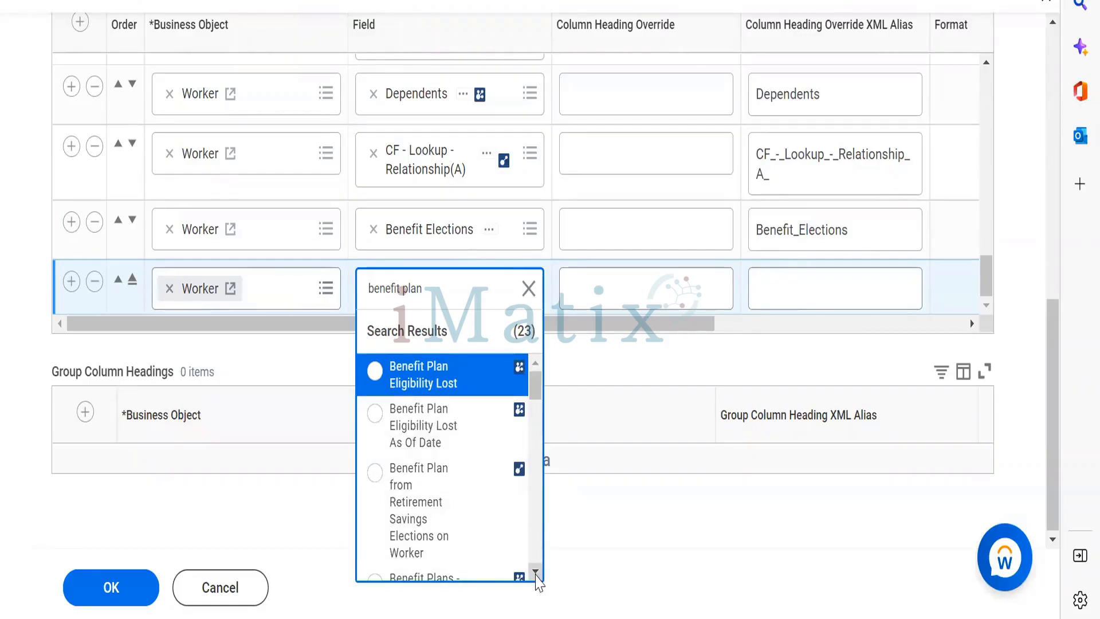
left_click(536, 572)
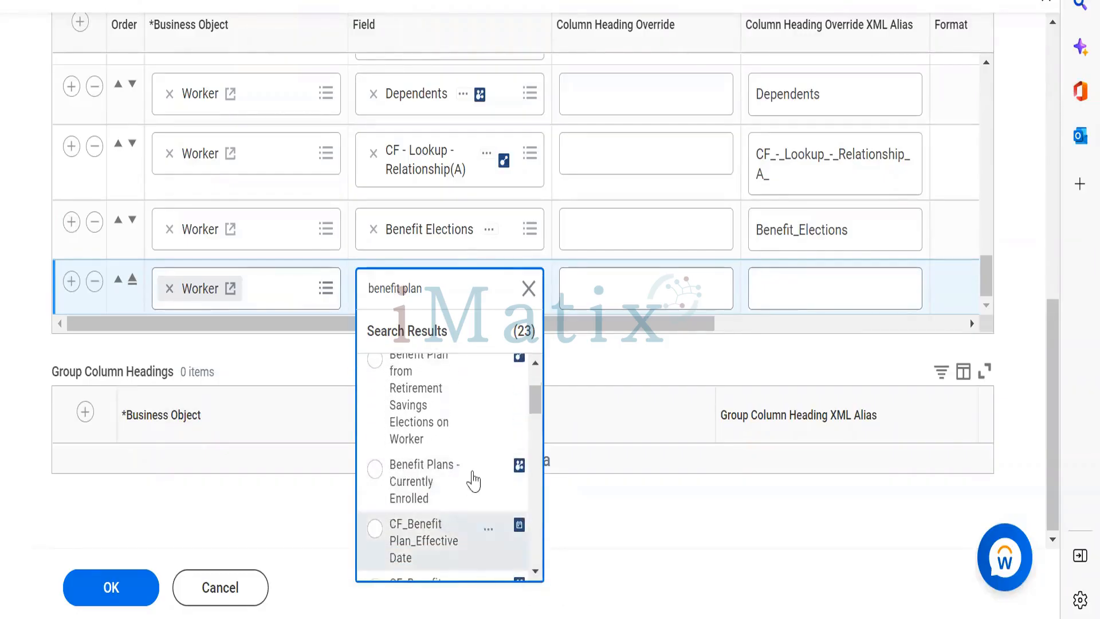
left_click(489, 471)
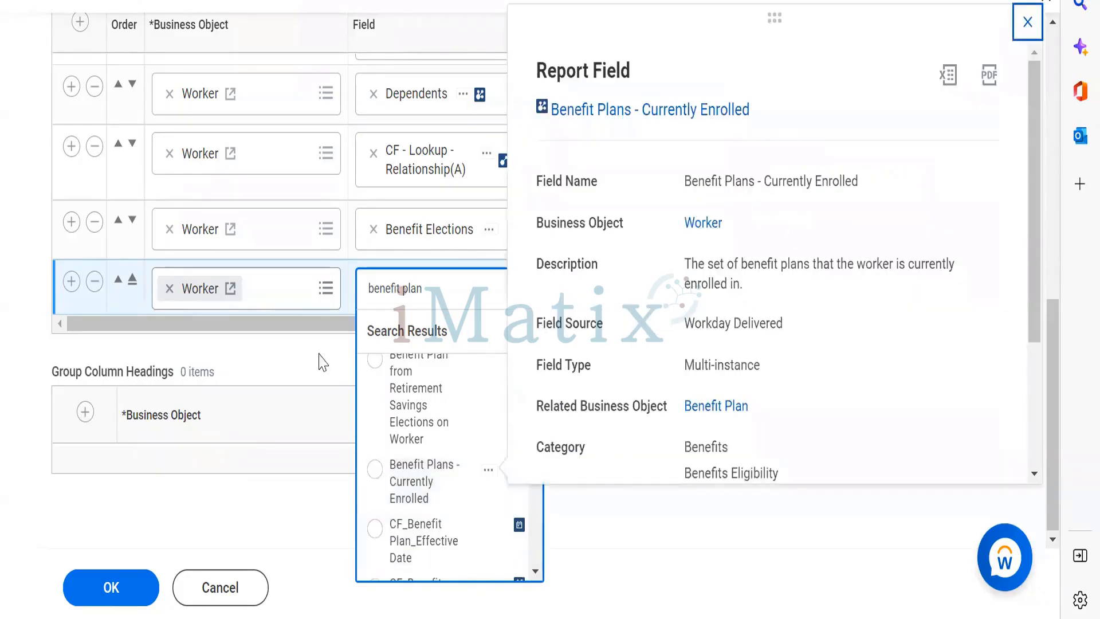
left_click(250, 336)
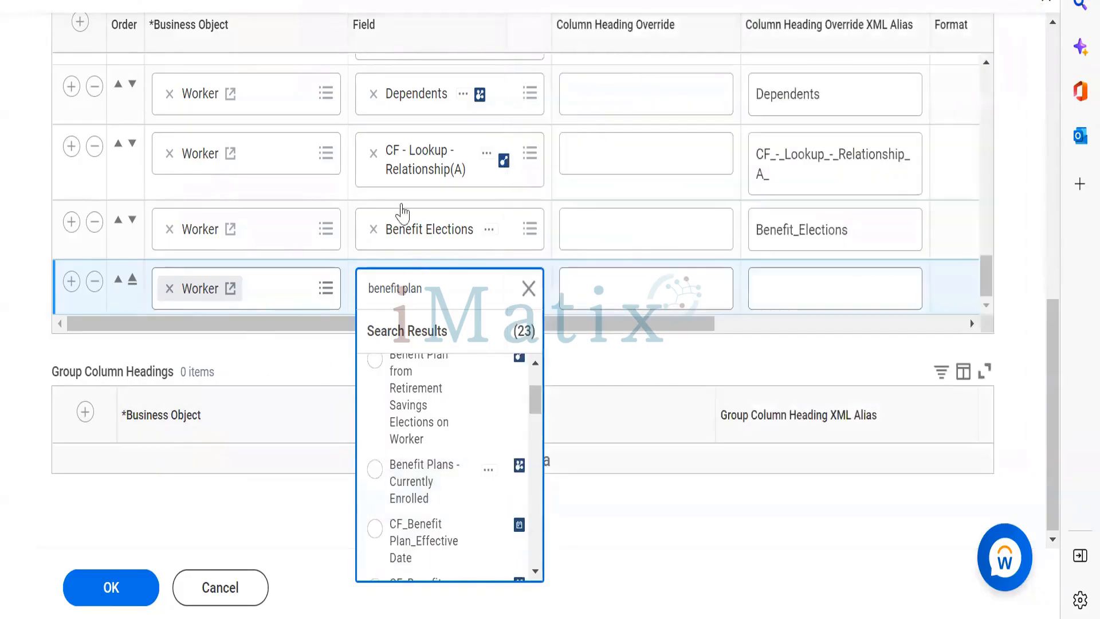
left_click(283, 367)
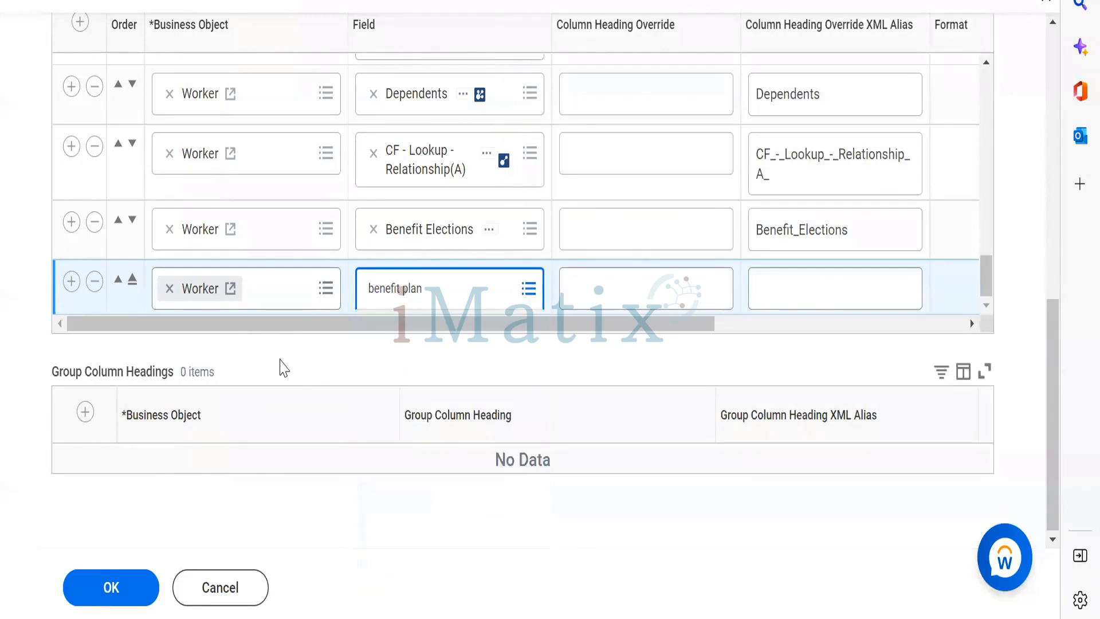
left_click(478, 290)
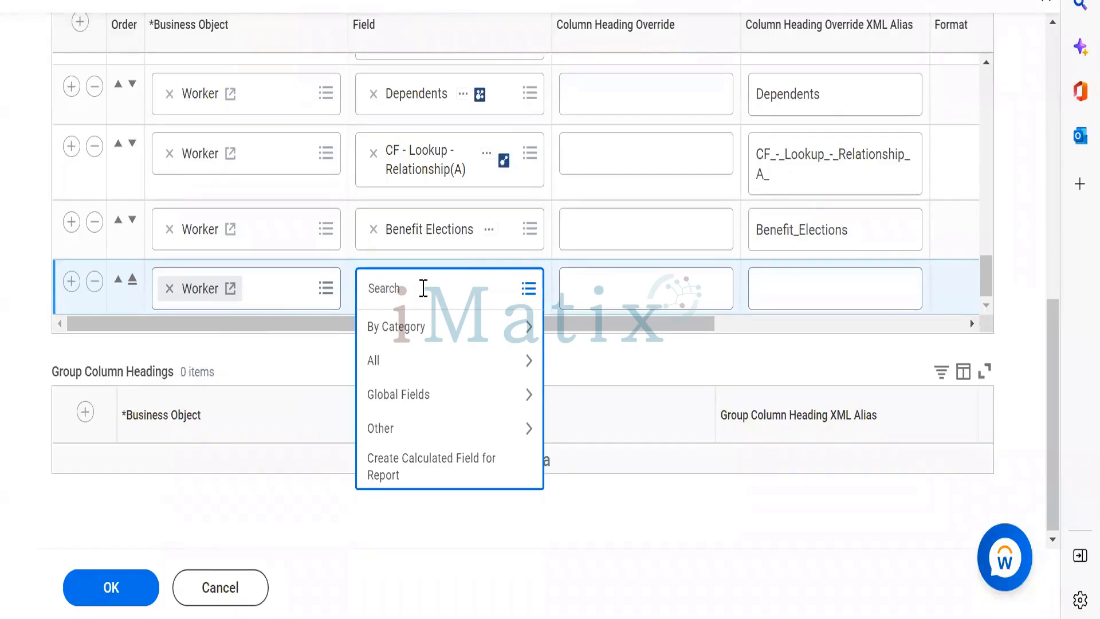
type("benefit plan")
key("Return")
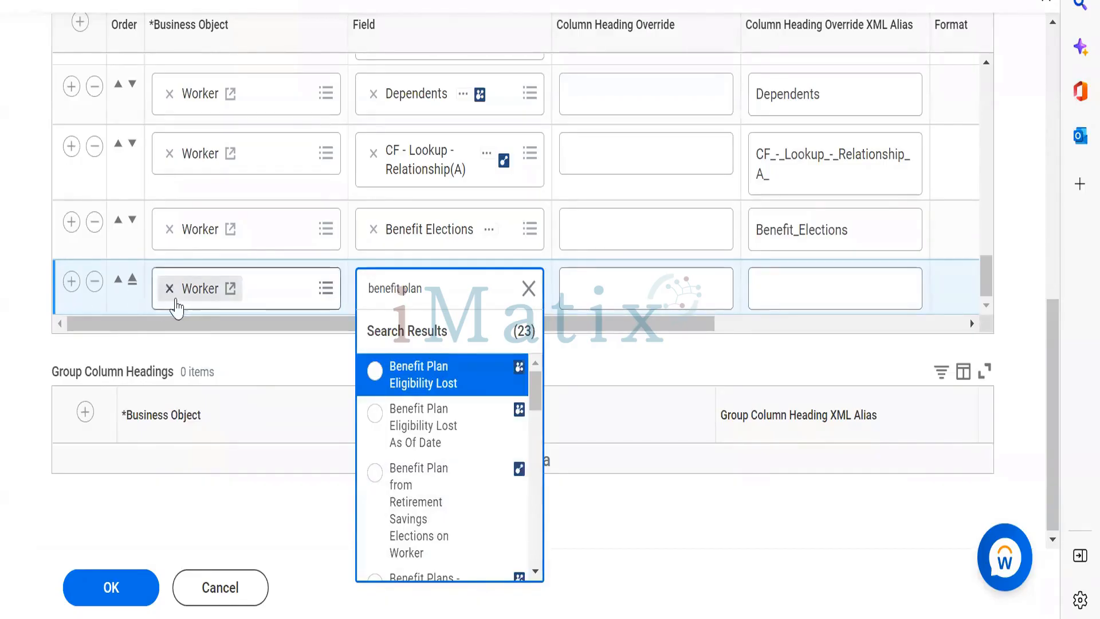
Change the last column row's business object to Benefit Elections and set its field to Benefit Plan.
left_click(169, 288)
type("b")
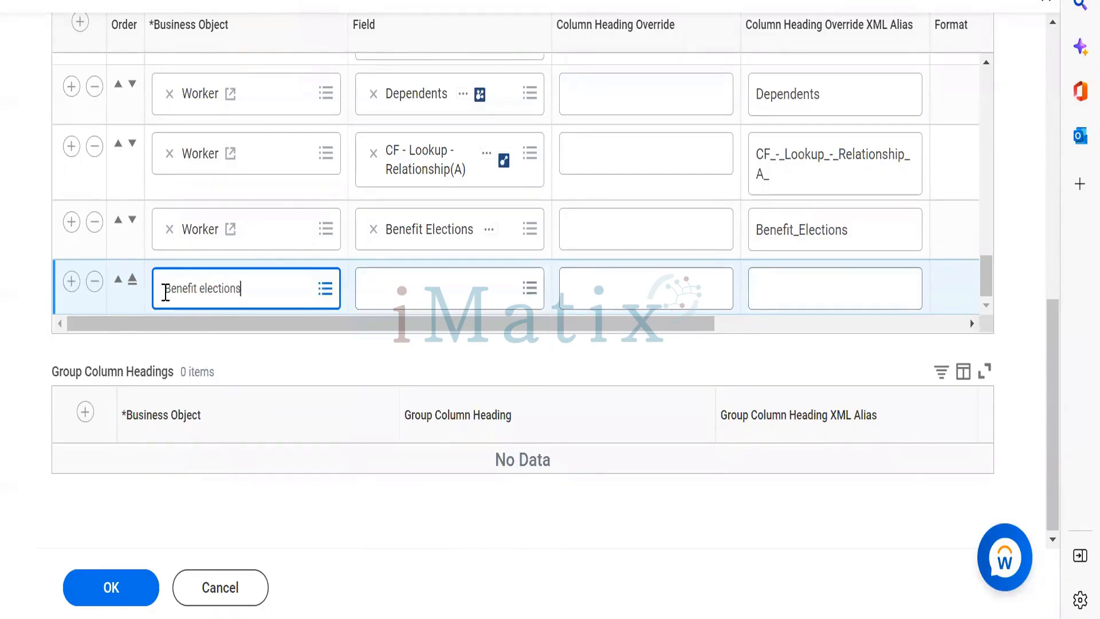
key("Return")
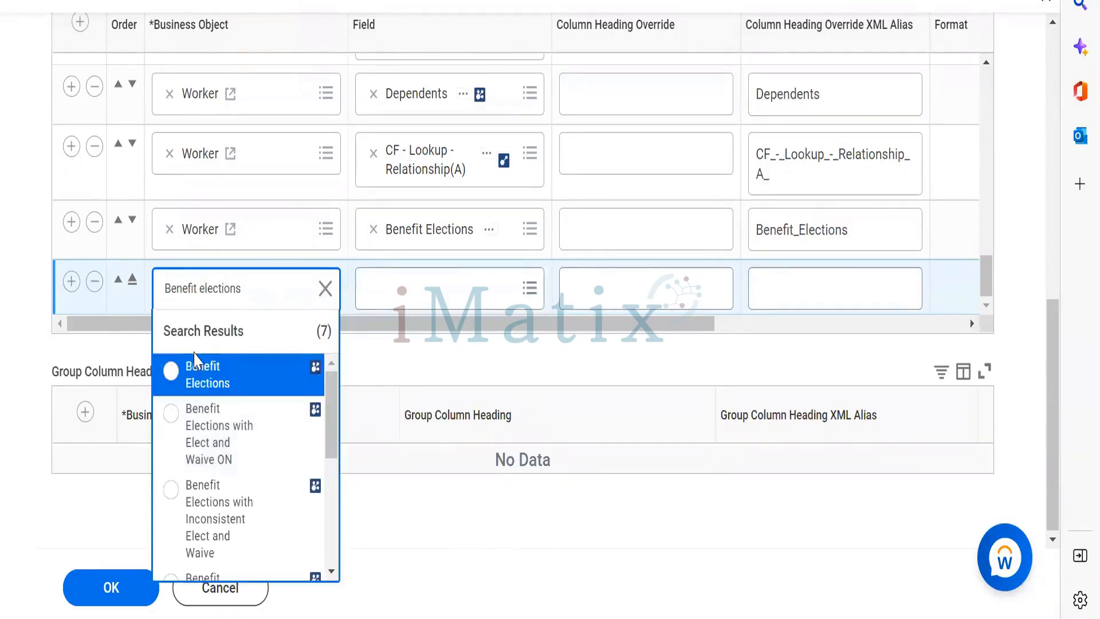
left_click(195, 360)
left_click(448, 291)
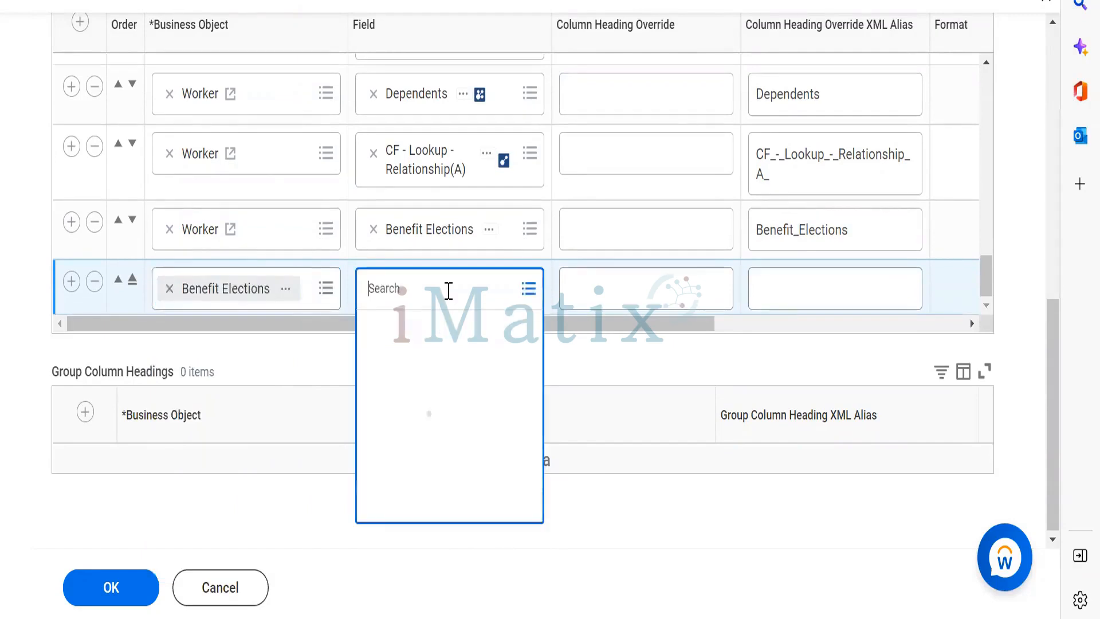
type("benefi")
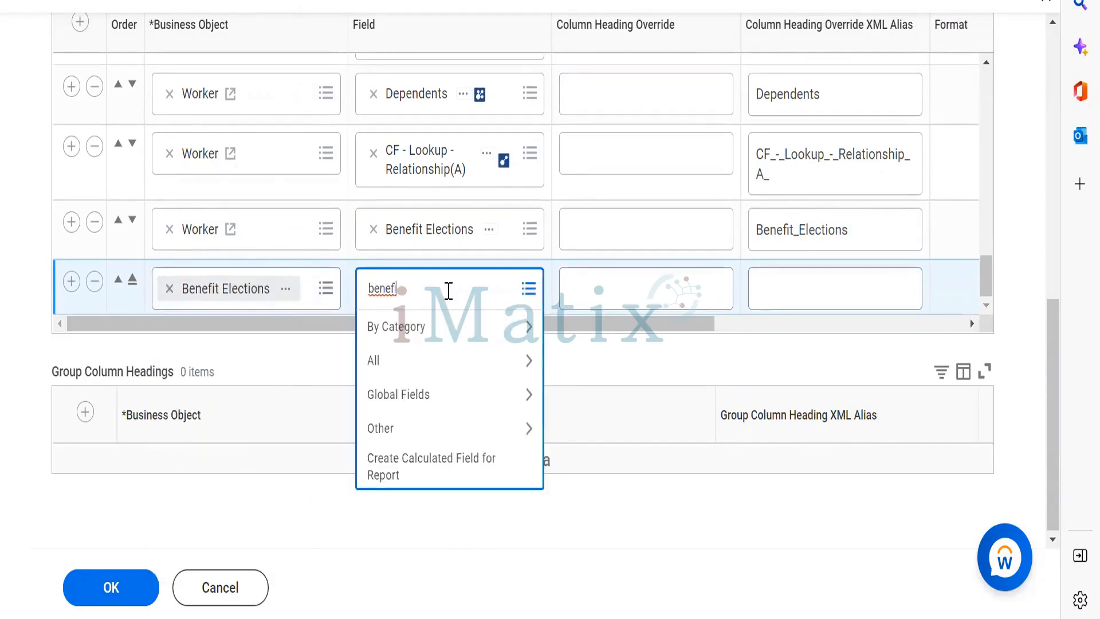
type("t plan")
key("Return")
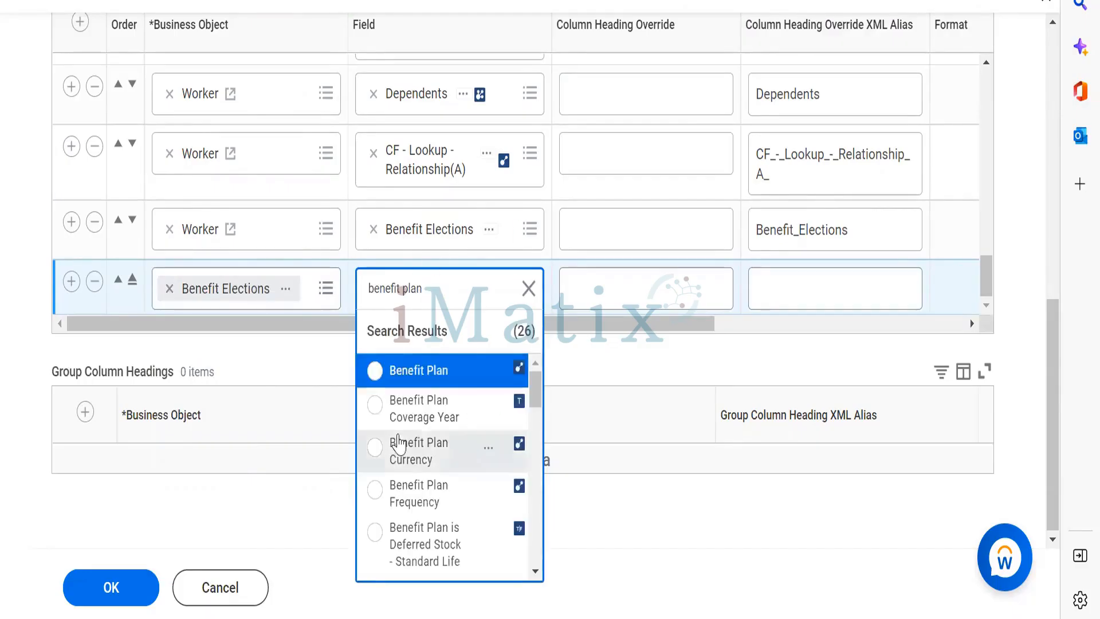
left_click(413, 378)
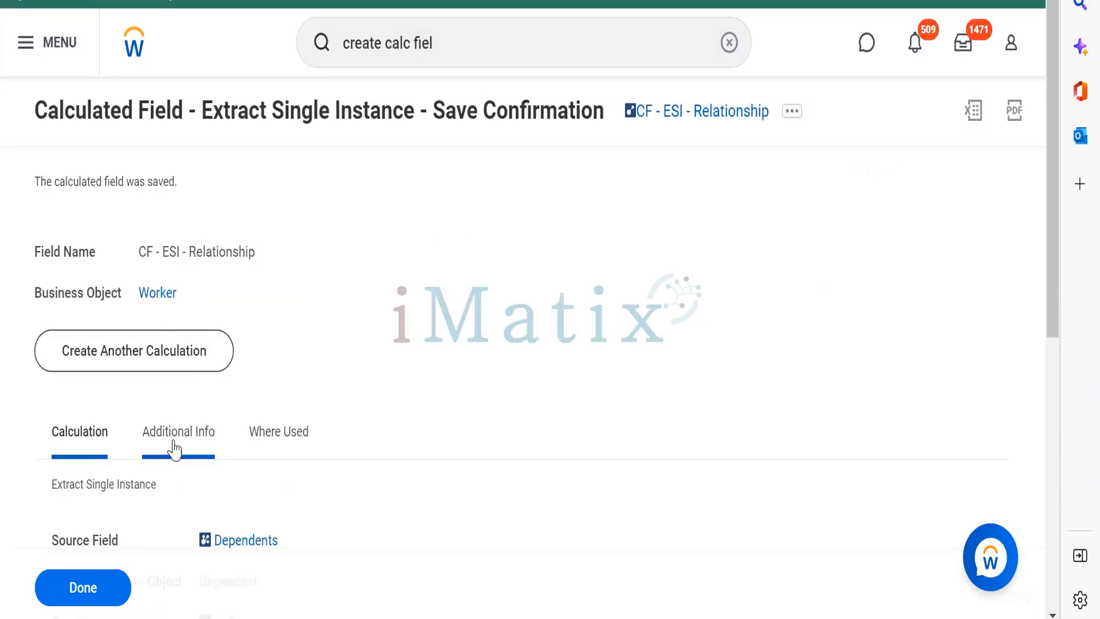
Start another calculated field and name it CF - ESI - Worker Benefit Plan (A).
left_click(191, 360)
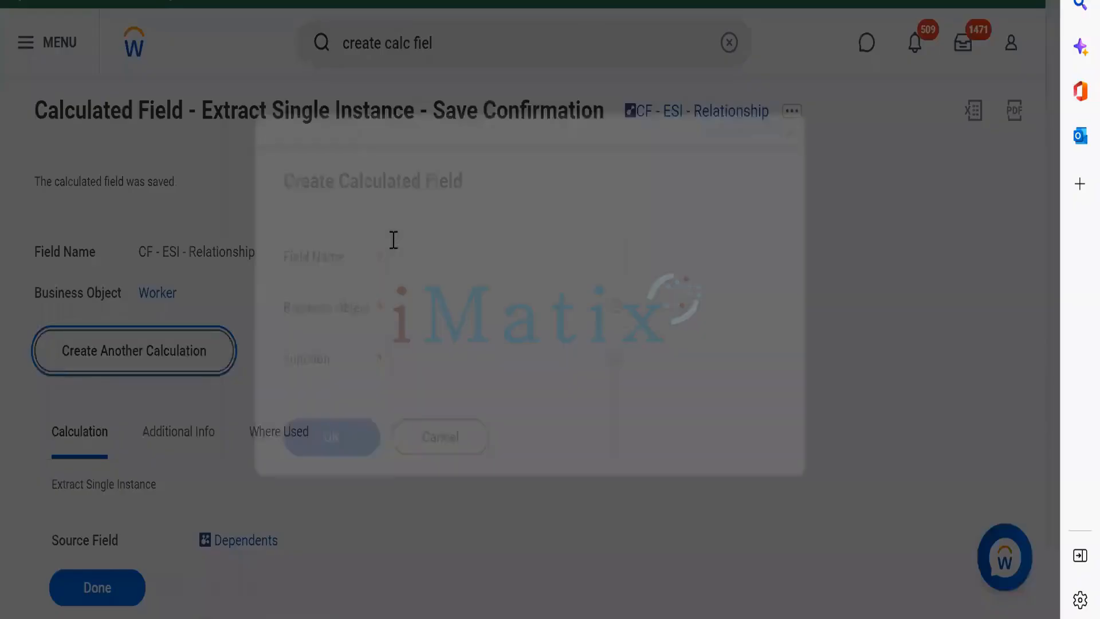
left_click(447, 266)
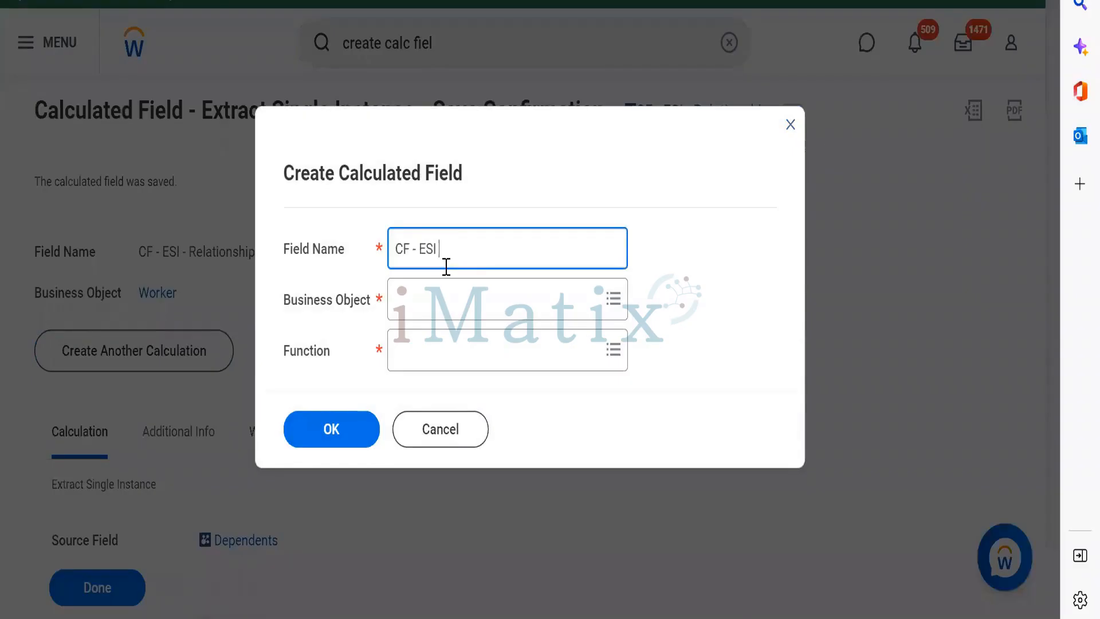
type("CF - ESI - Worker BEn")
key("BackSpace")
key("BackSpace")
key("BackSpace")
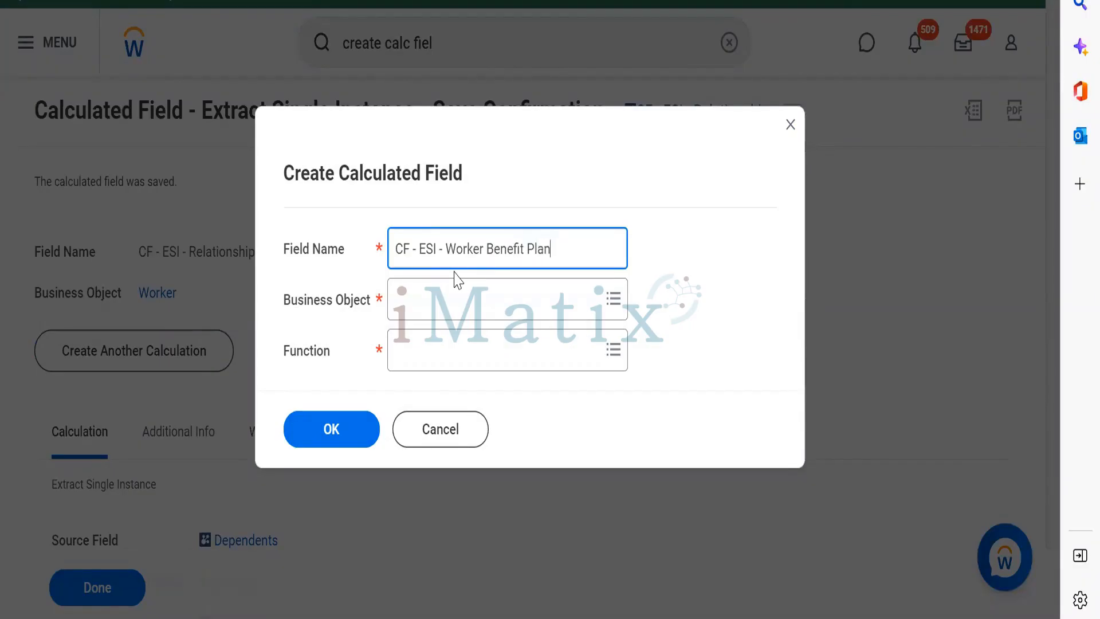
Set the new field's business object to Worker and its function to Extract Single Instance, and continue to its definition.
left_click(455, 312)
type("worker")
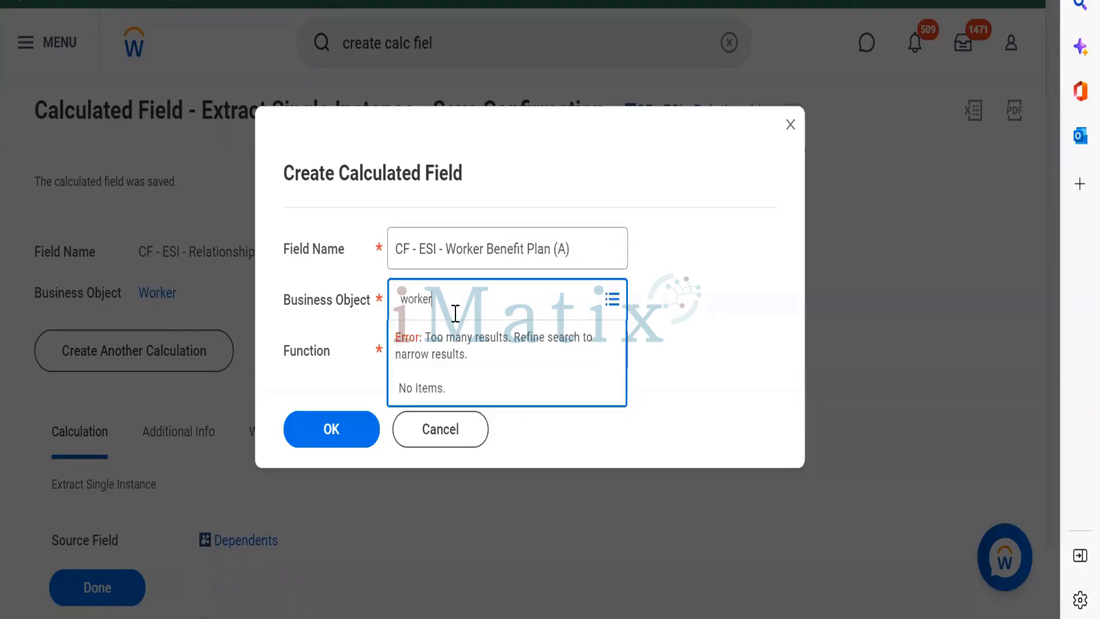
key("Return")
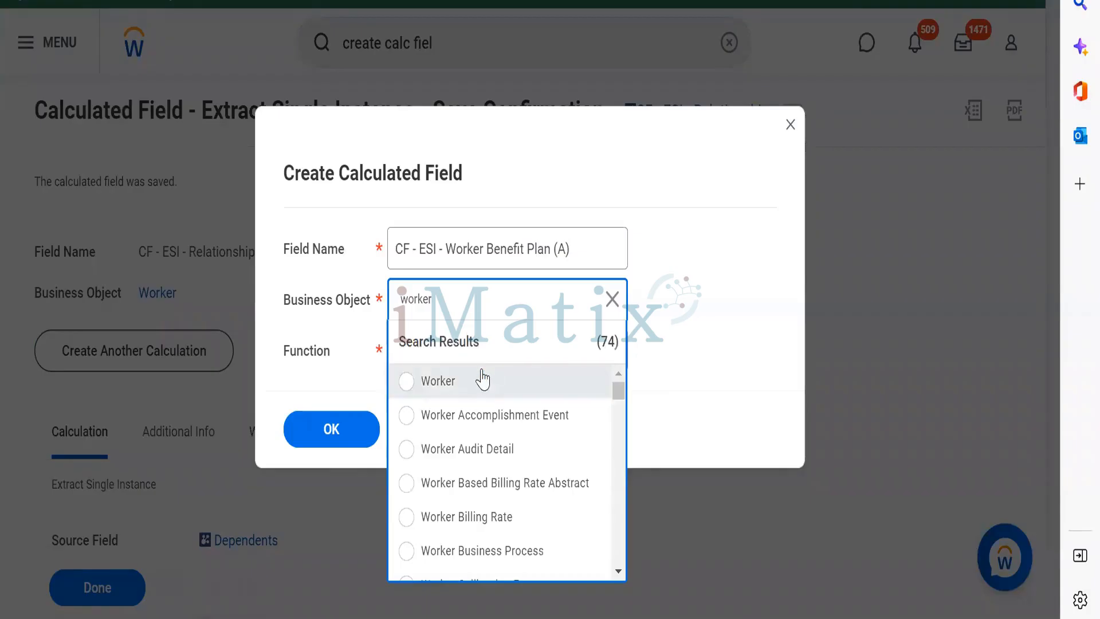
left_click(482, 379)
left_click(430, 352)
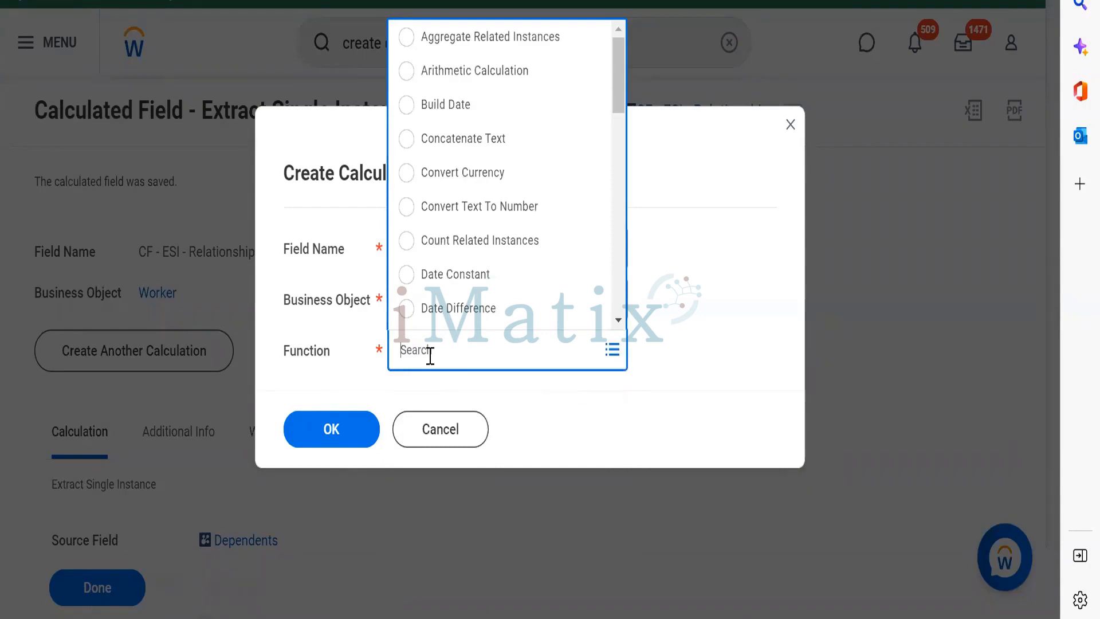
type("extract")
key("Return")
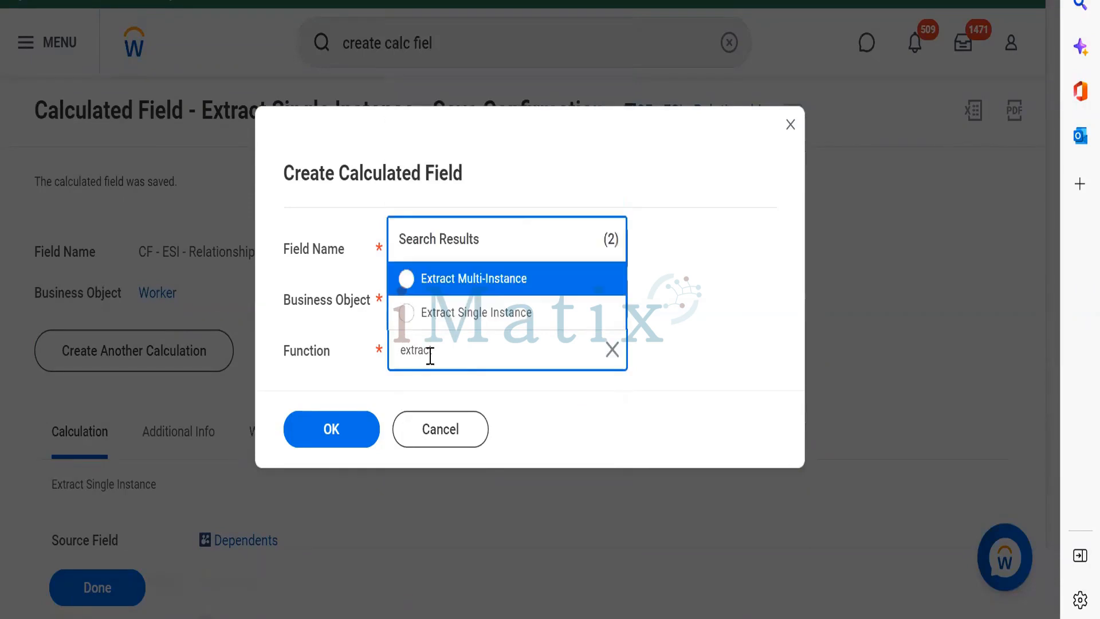
left_click(465, 314)
left_click(345, 435)
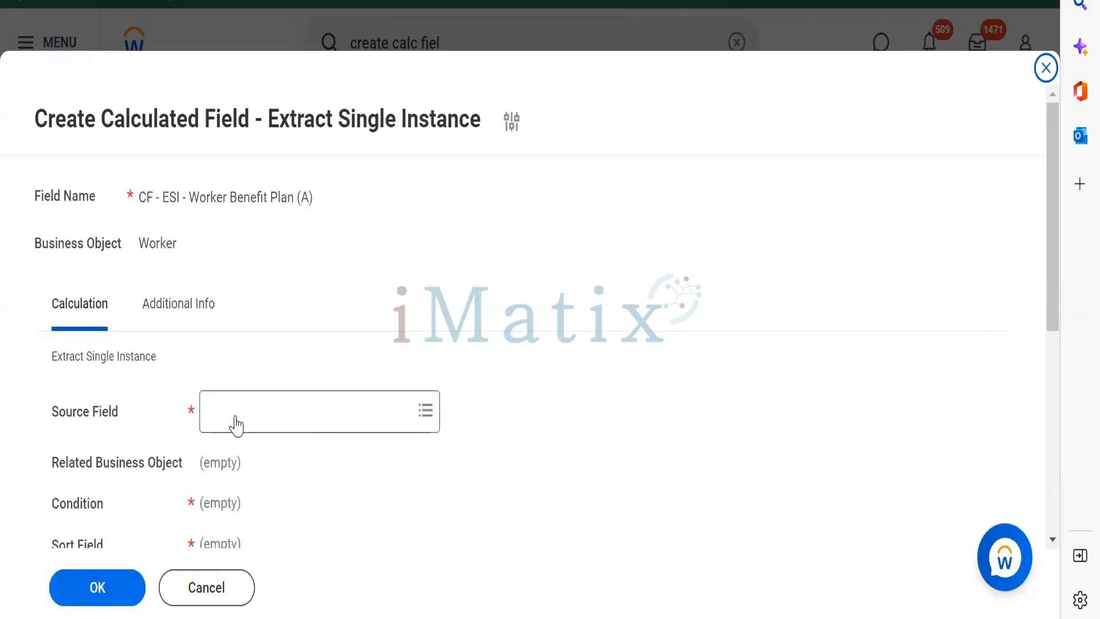
Set the source field of CF - ESI - Worker Benefit Plan (A) to Benefit Elections.
left_click(233, 422)
type("Be")
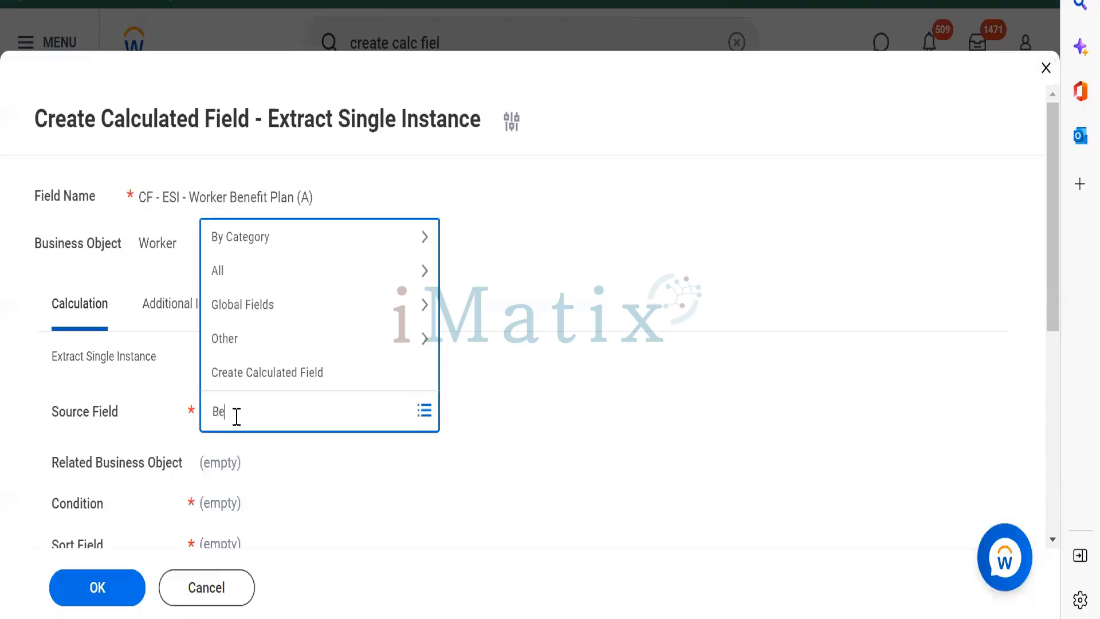
type("nefit")
key("Return")
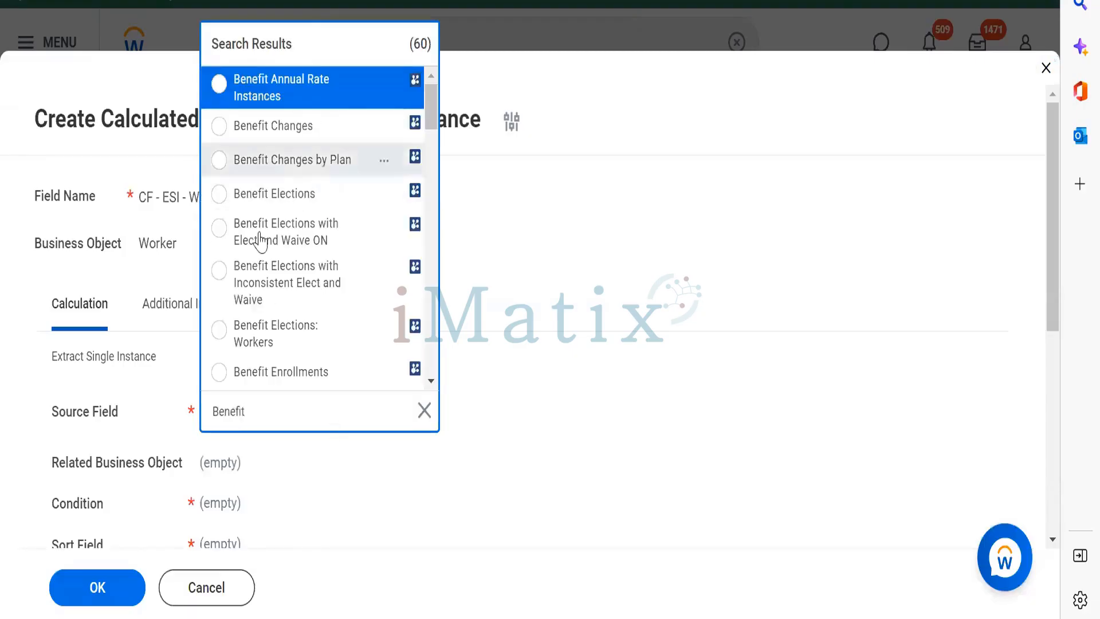
left_click(295, 195)
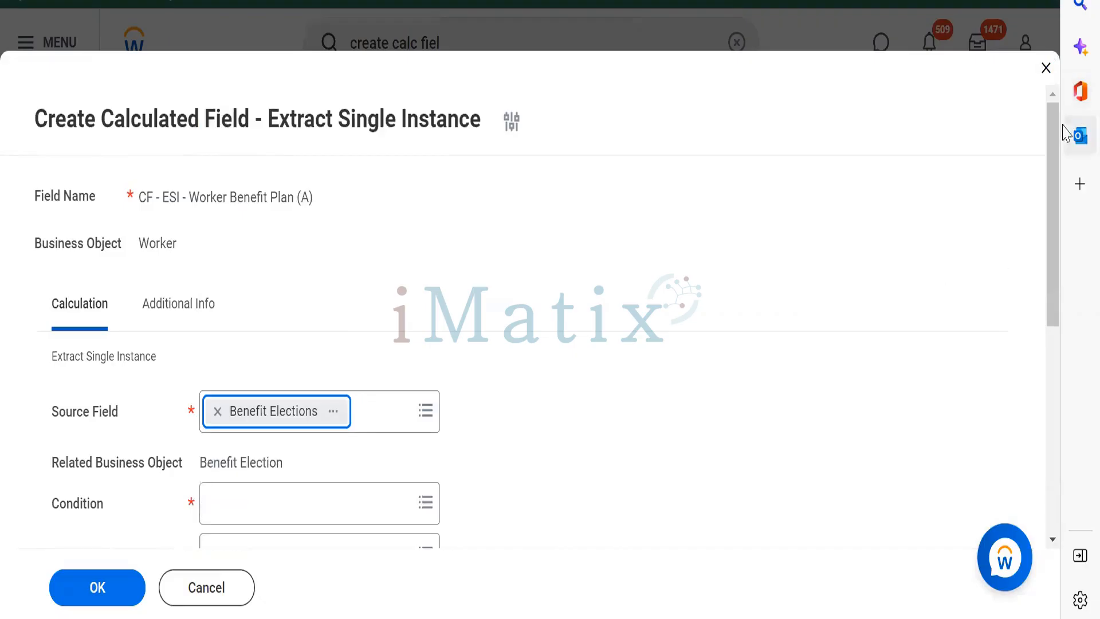
Set the condition of the Extract Single Instance calculation to Is True.
left_click_drag(1059, 135, 1060, 182)
scroll(538, 148, "down", 1)
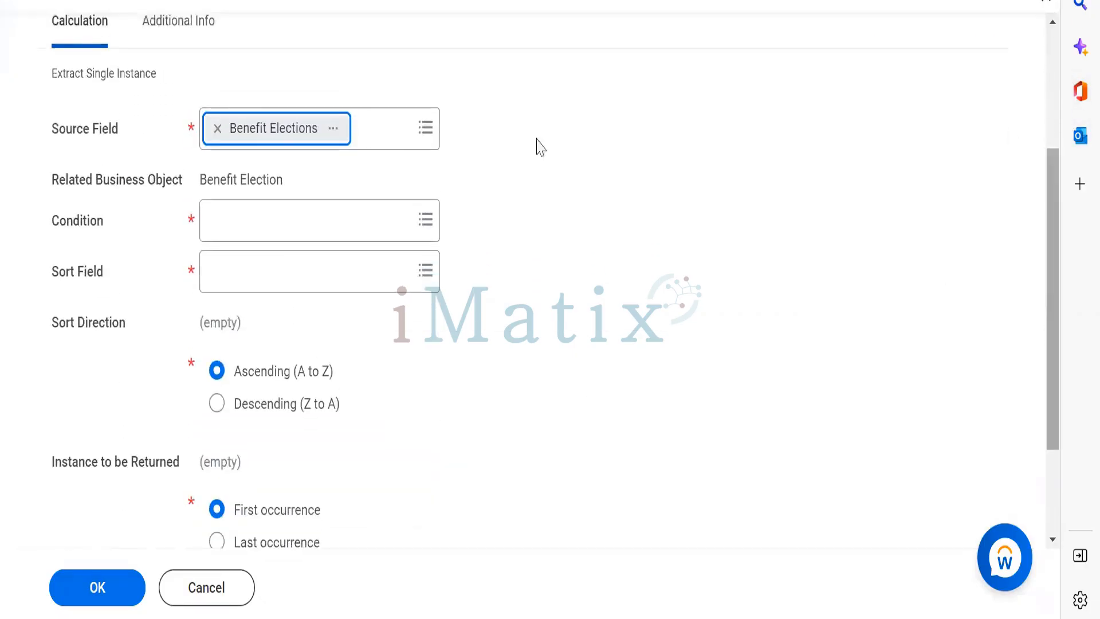
left_click(261, 218)
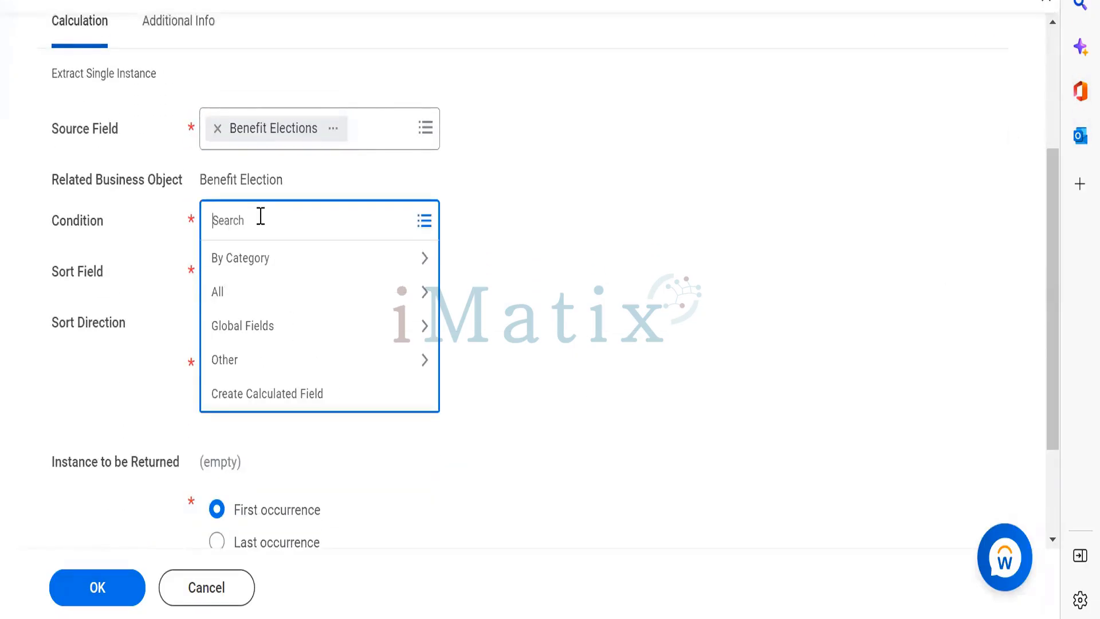
type("is true")
key("Return")
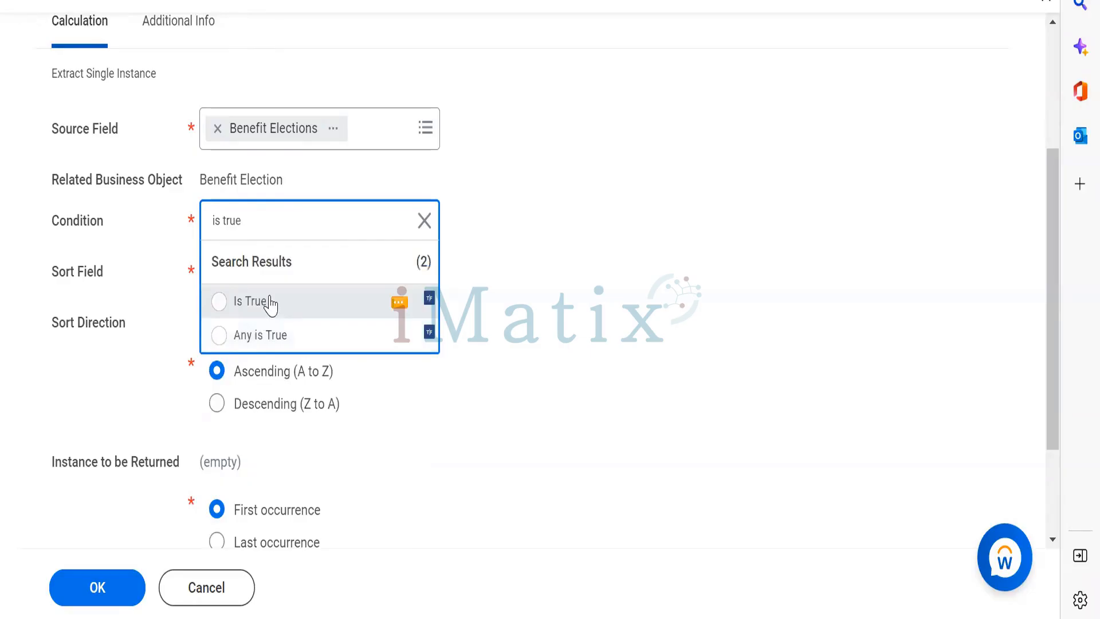
left_click(271, 302)
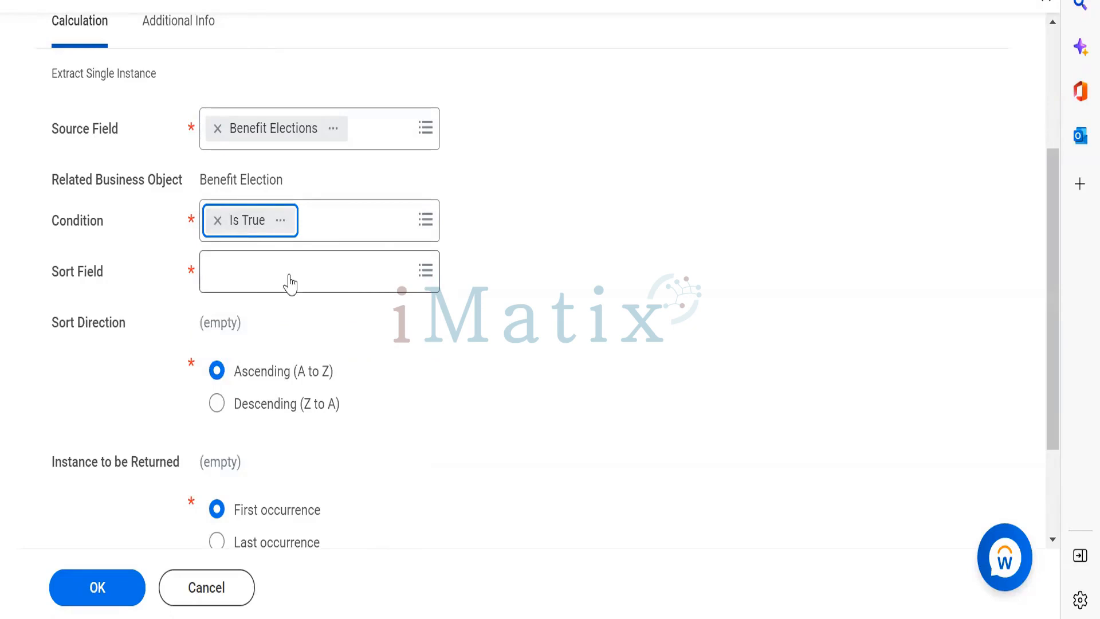
Set the sort field to Benefit Plan and save the Extract Single Instance calculated field.
left_click(262, 273)
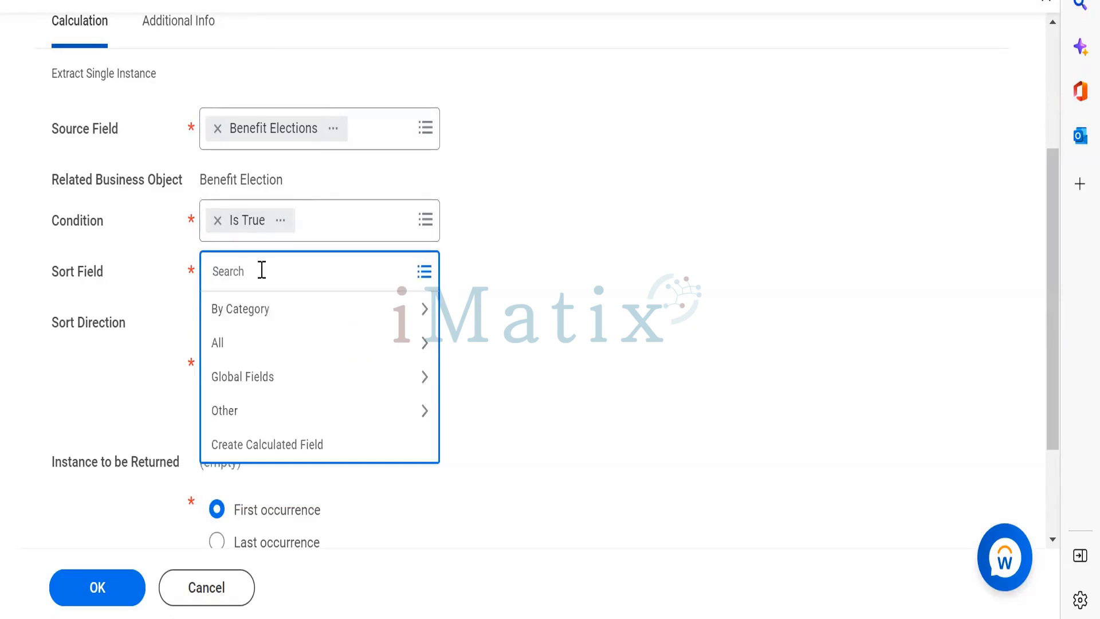
type("Benefit plan")
key("Return")
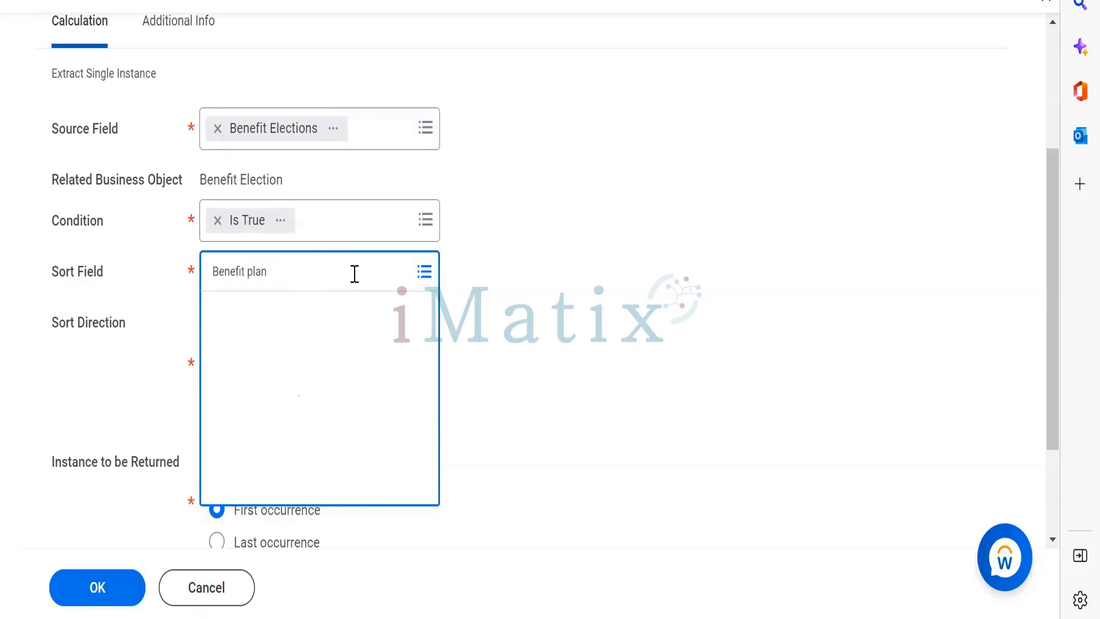
left_click(270, 361)
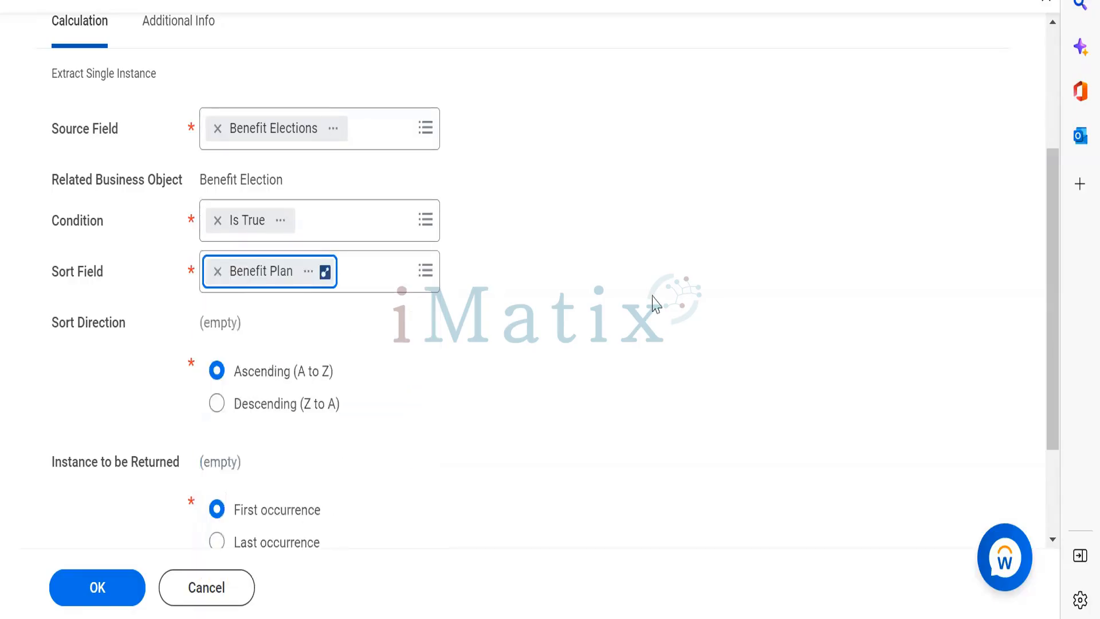
left_click(99, 589)
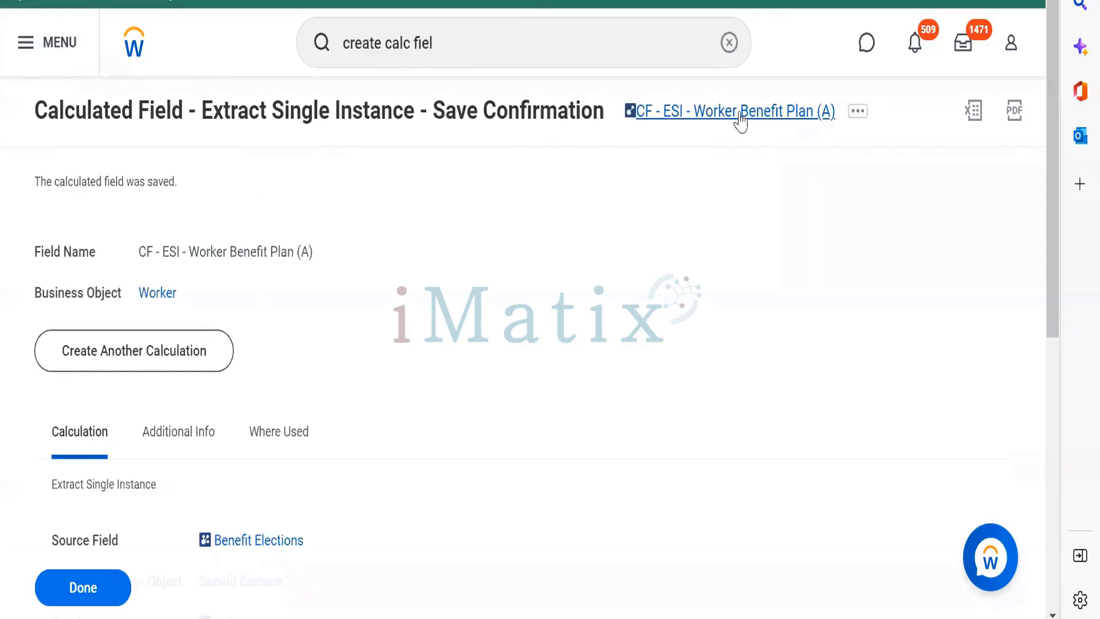
Copy the saved field's name and start another calculated field named CF - Lookup - Benefit plan (A).
right_click(742, 122)
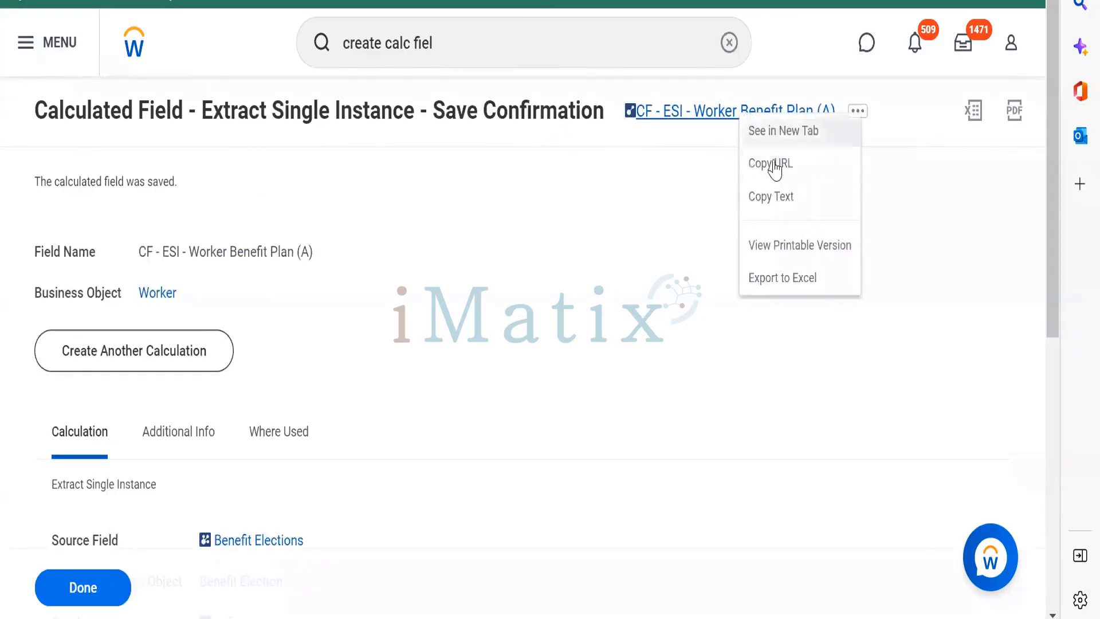
left_click(773, 197)
left_click(131, 357)
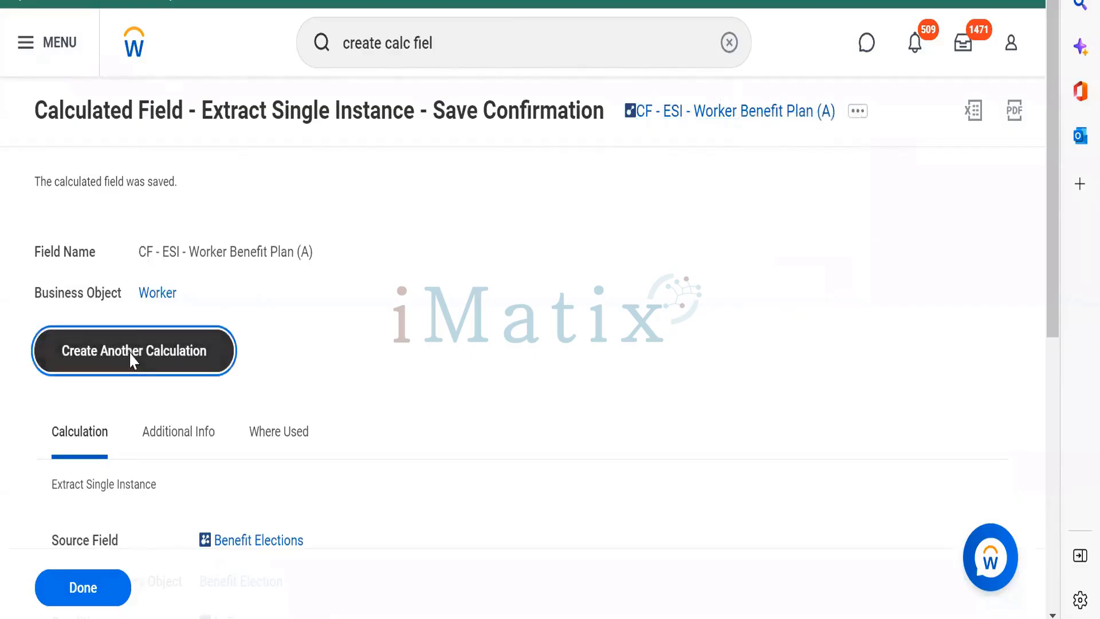
left_click(440, 246)
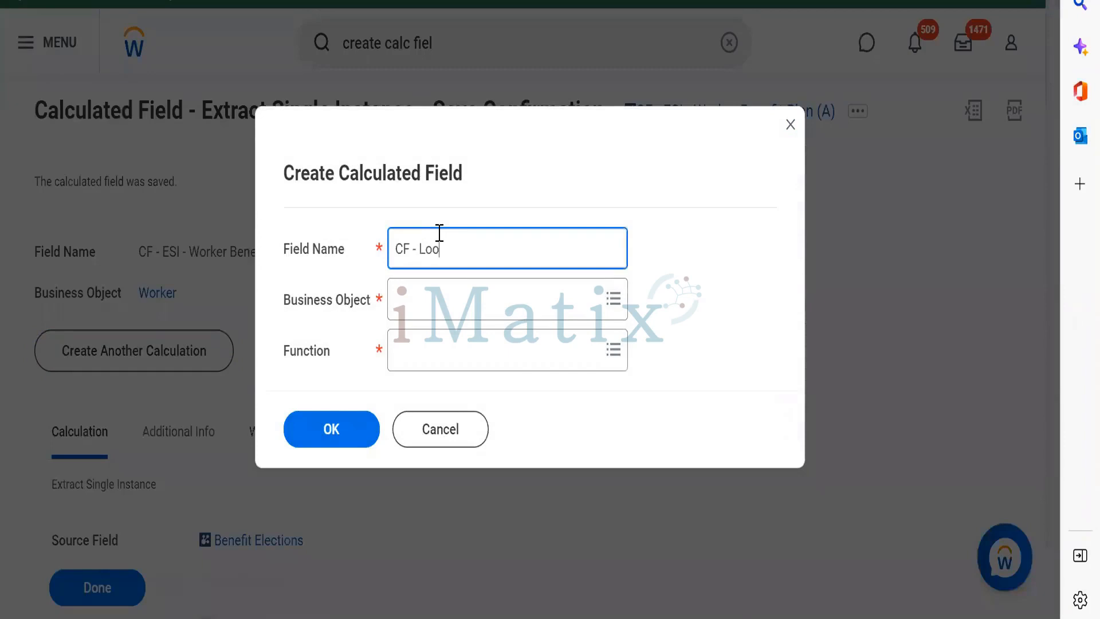
type("CF - Lookup - Benefit plan (A")
Set the lookup field's business object to Worker and its function to Lookup Related Value, and continue to its definition.
left_click(450, 298)
type("worker")
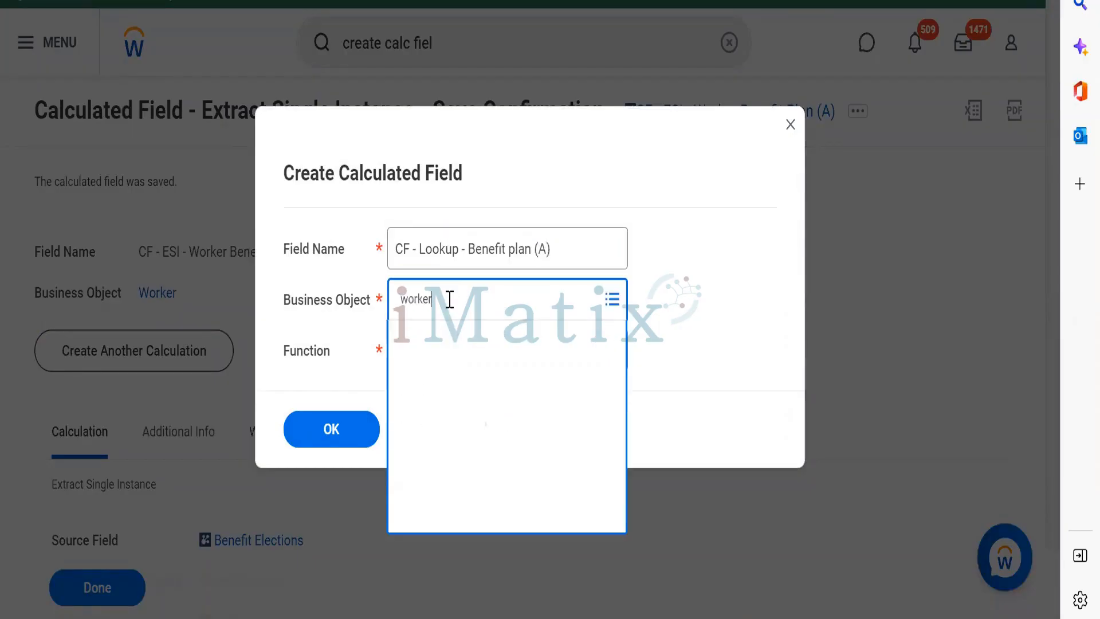
left_click(462, 390)
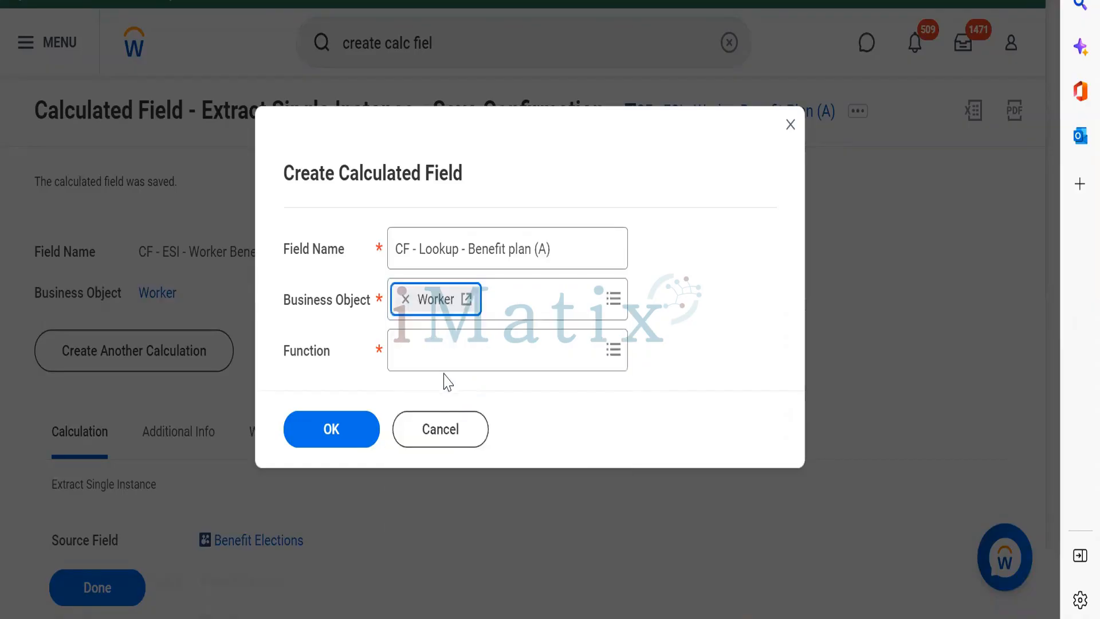
left_click(430, 352)
type("lookup")
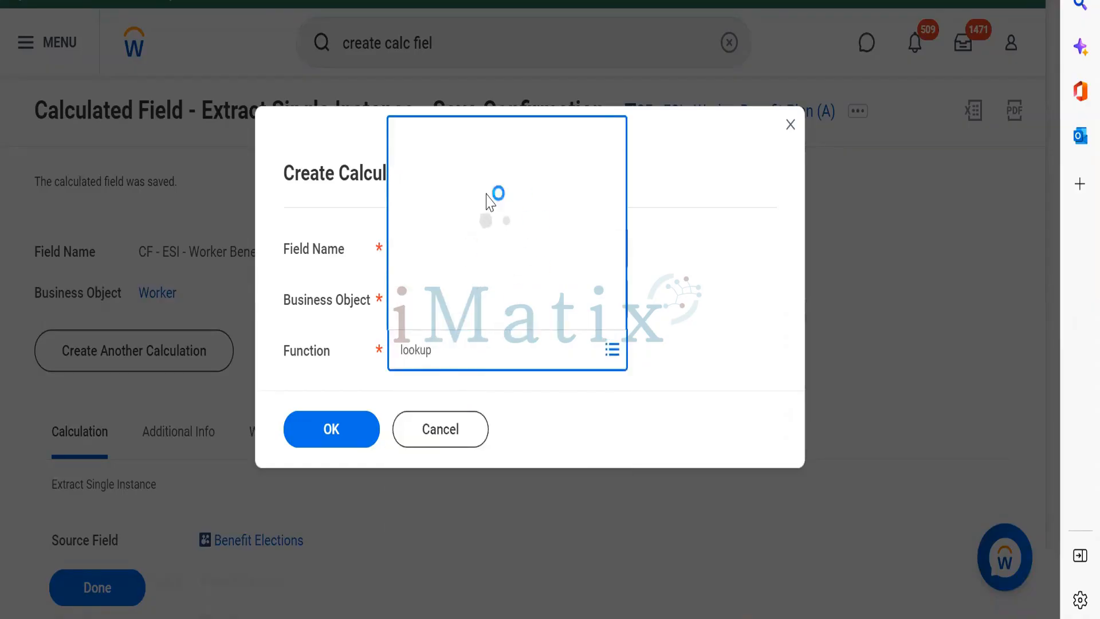
key("Return")
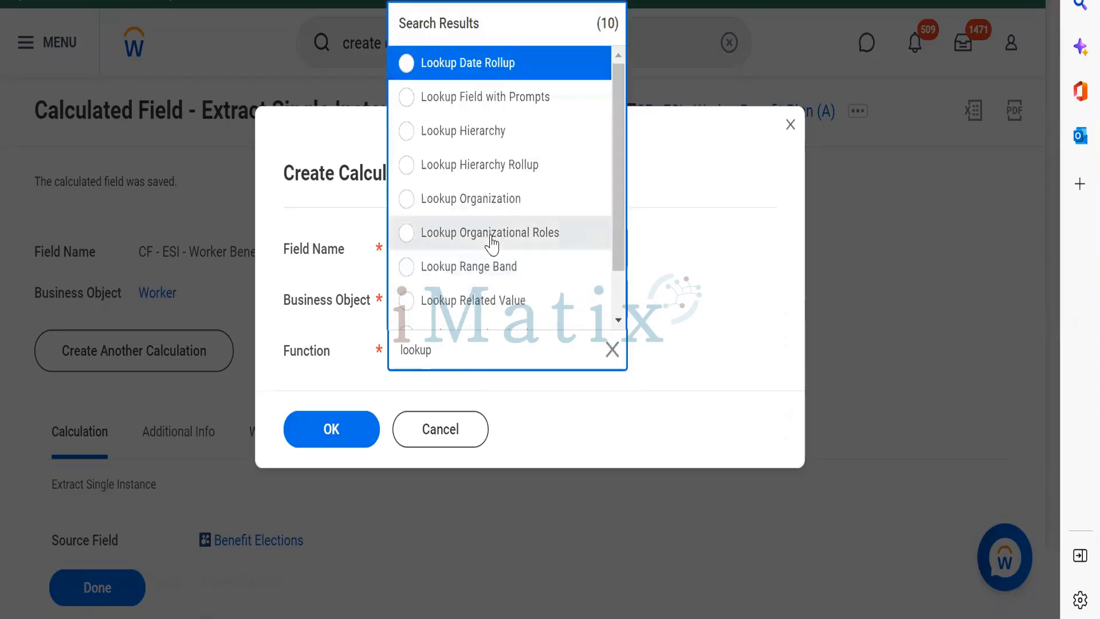
left_click(472, 303)
left_click(336, 442)
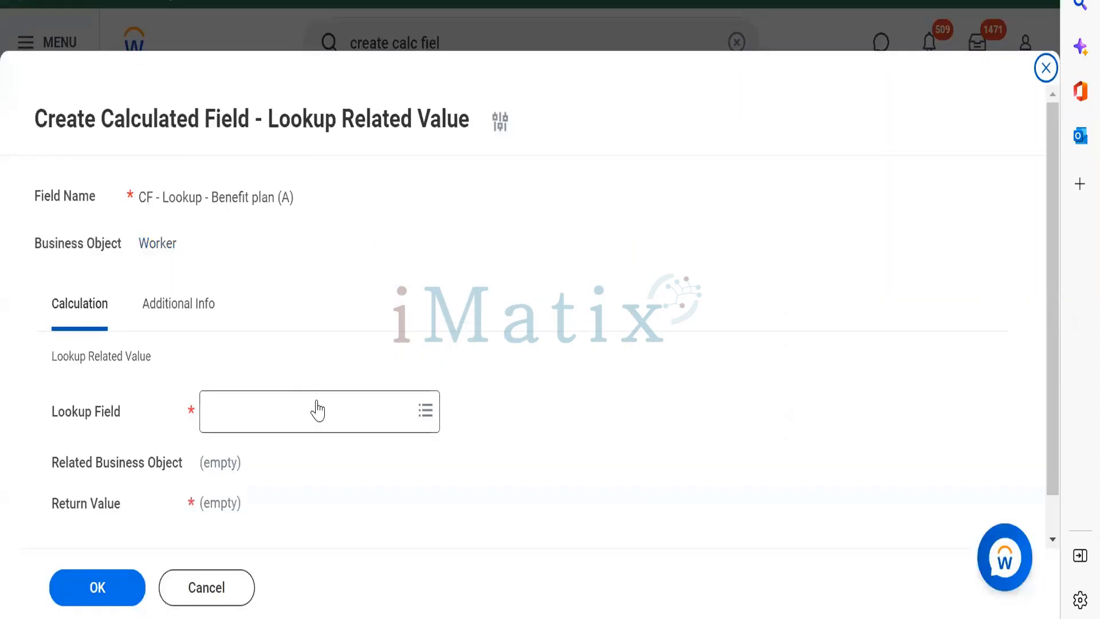
Set the lookup field to CF - ESI - Worker Benefit Plan (A) using the copied name.
left_click(318, 399)
key("ctrl+v")
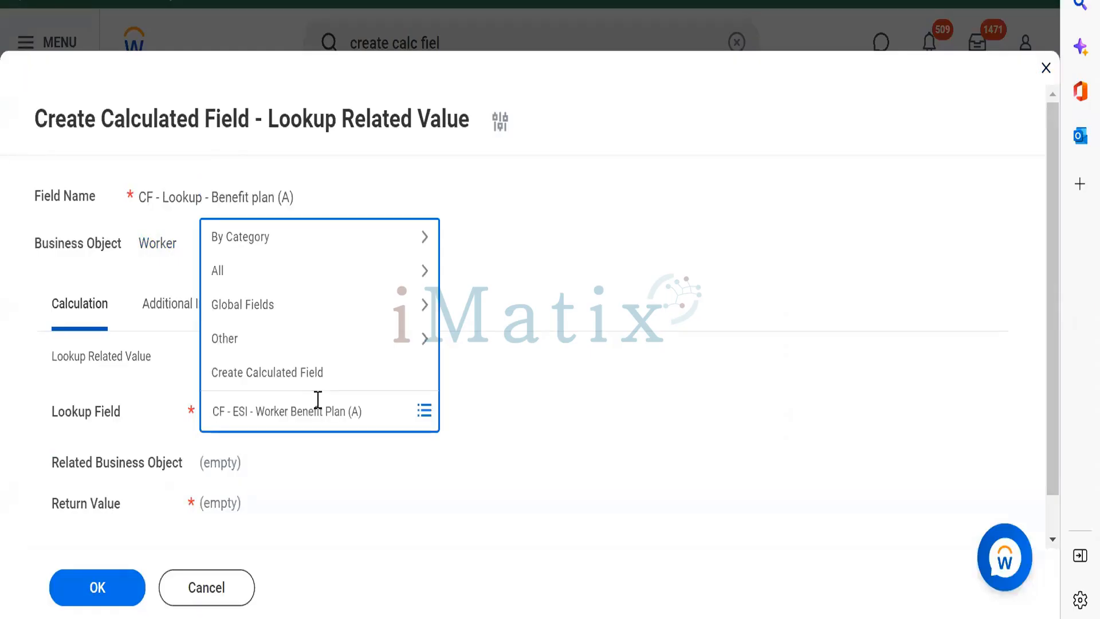
key("Return")
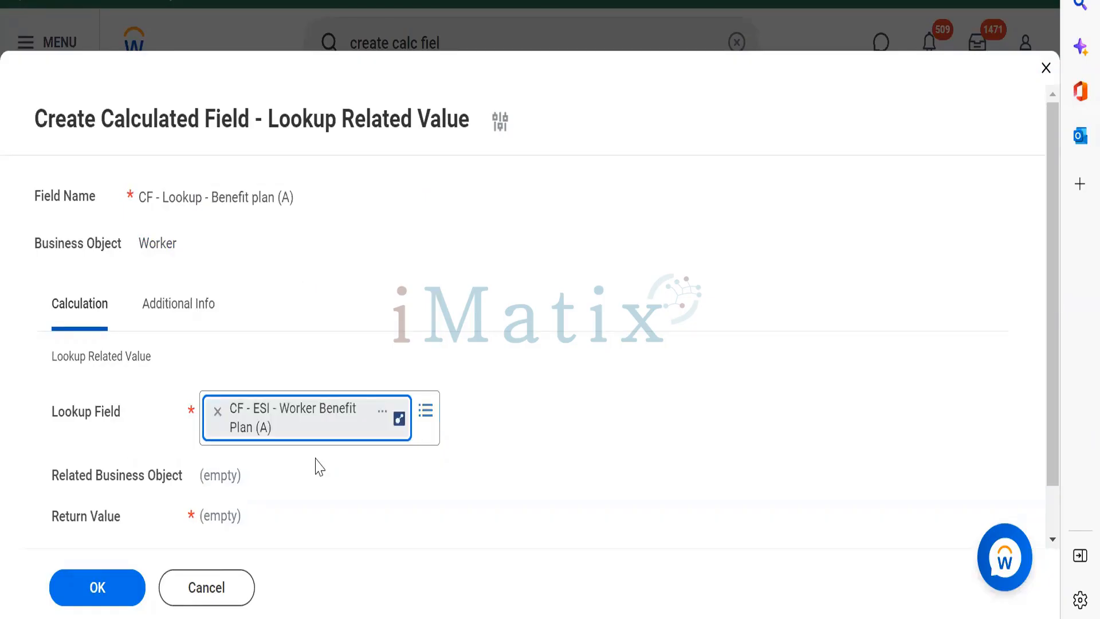
Set the return value to Benefit Plan and save the Lookup Related Value calculated field.
left_click(280, 515)
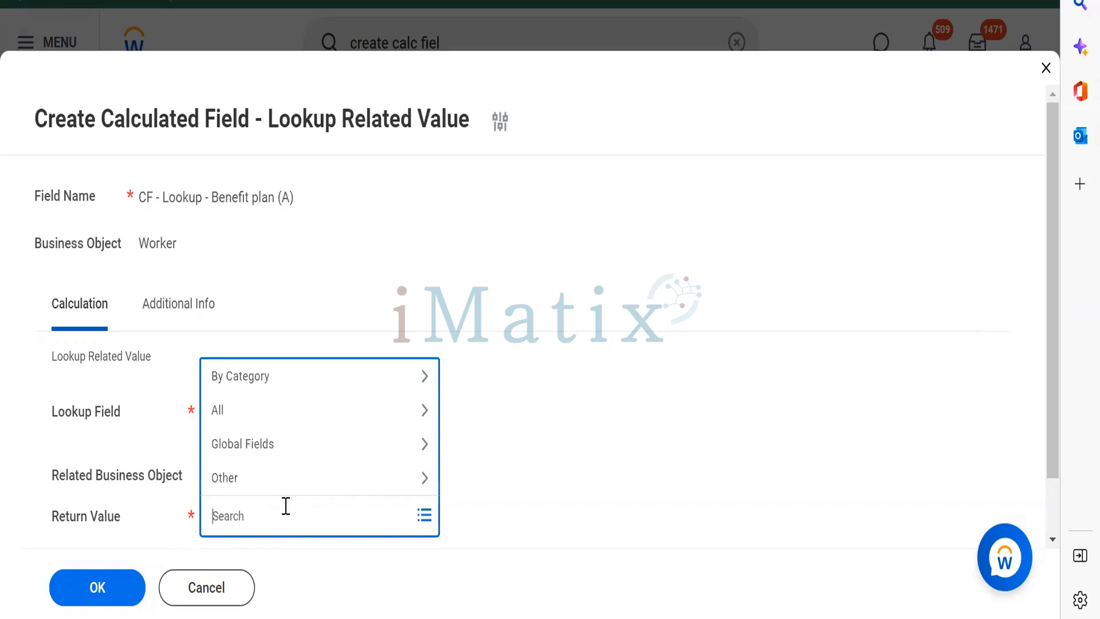
type("Benefit plan")
key("Return")
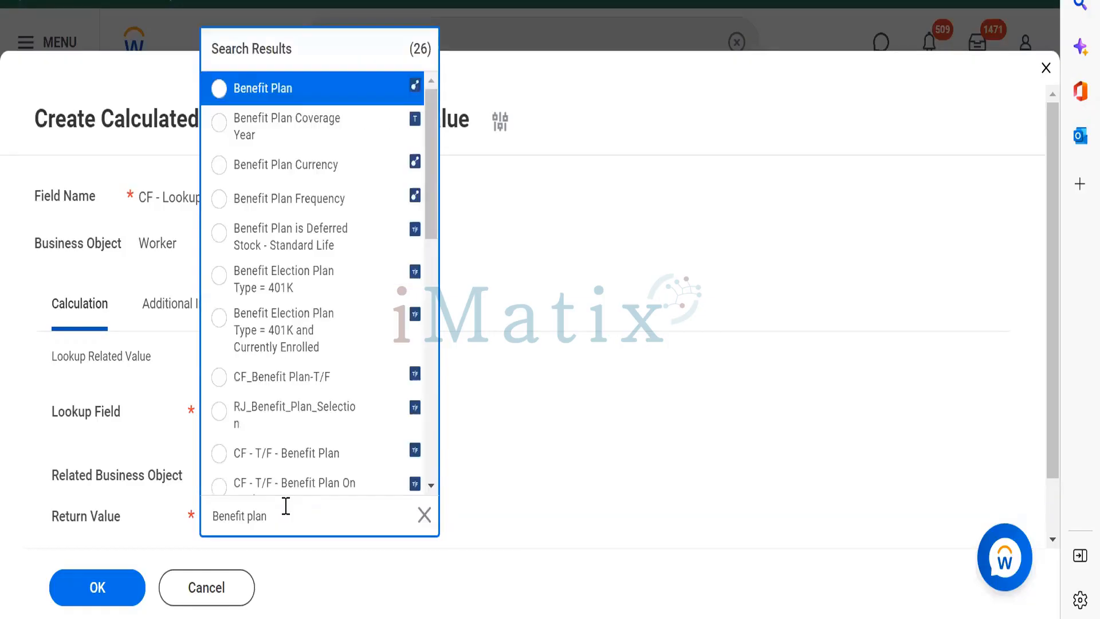
left_click(292, 86)
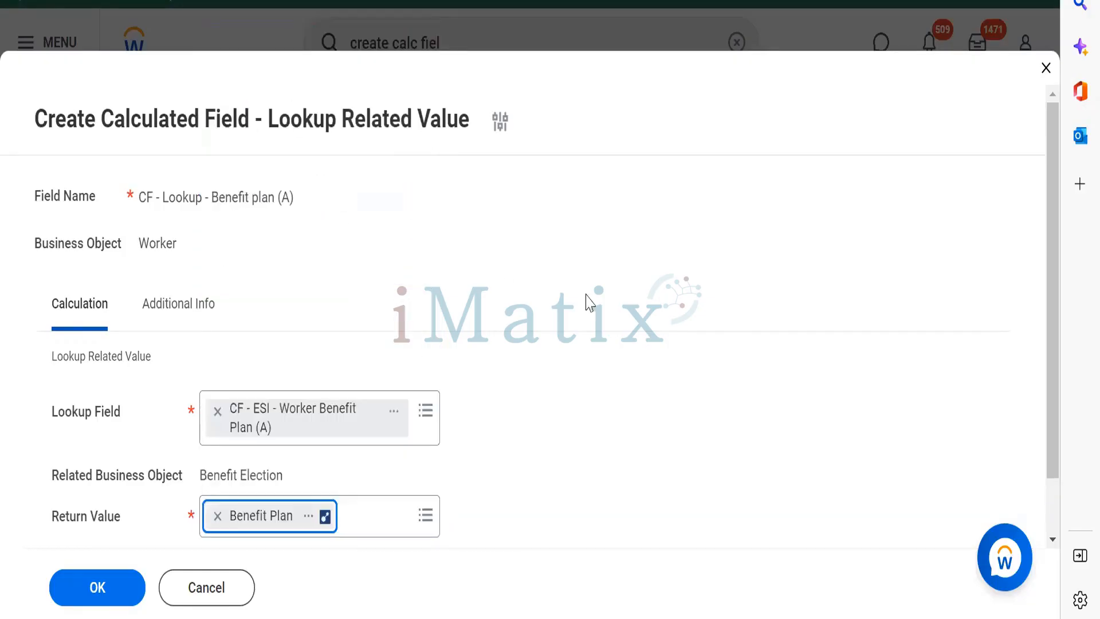
left_click(613, 299)
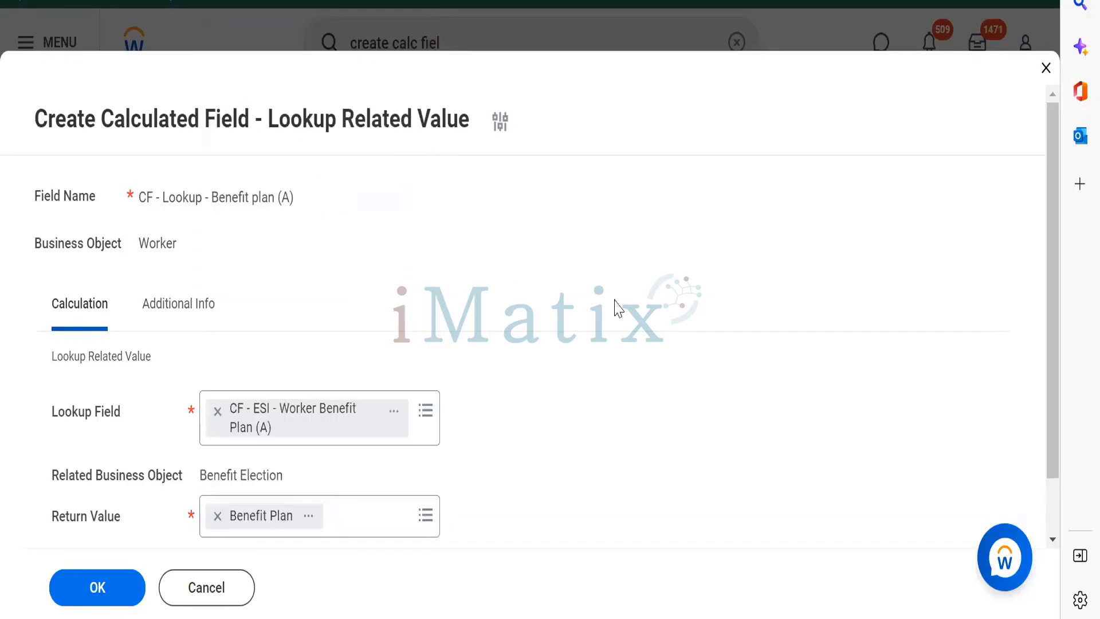
left_click(111, 600)
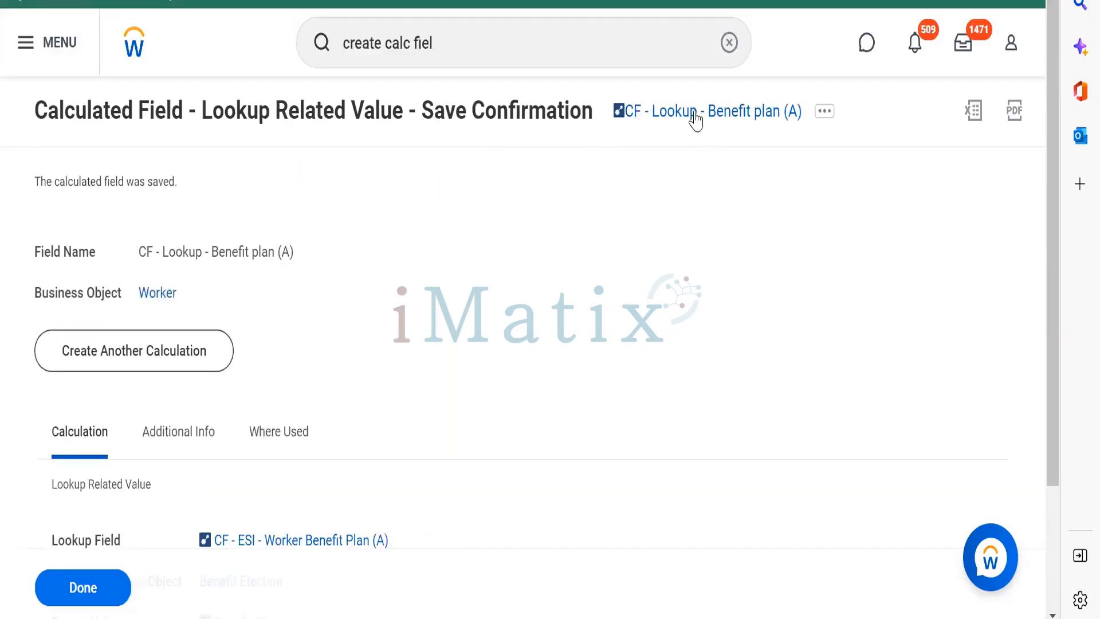
Copy the saved lookup field's name, then in the report clear the Benefit Plan row's business object and remove the Benefit Elections row.
right_click(695, 118)
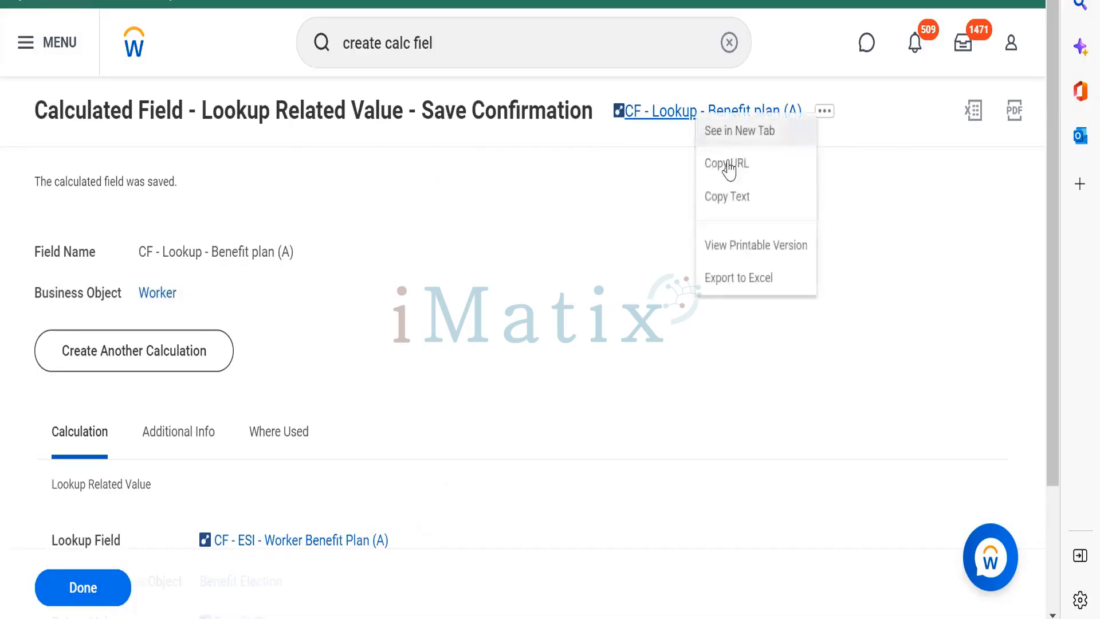
left_click(729, 200)
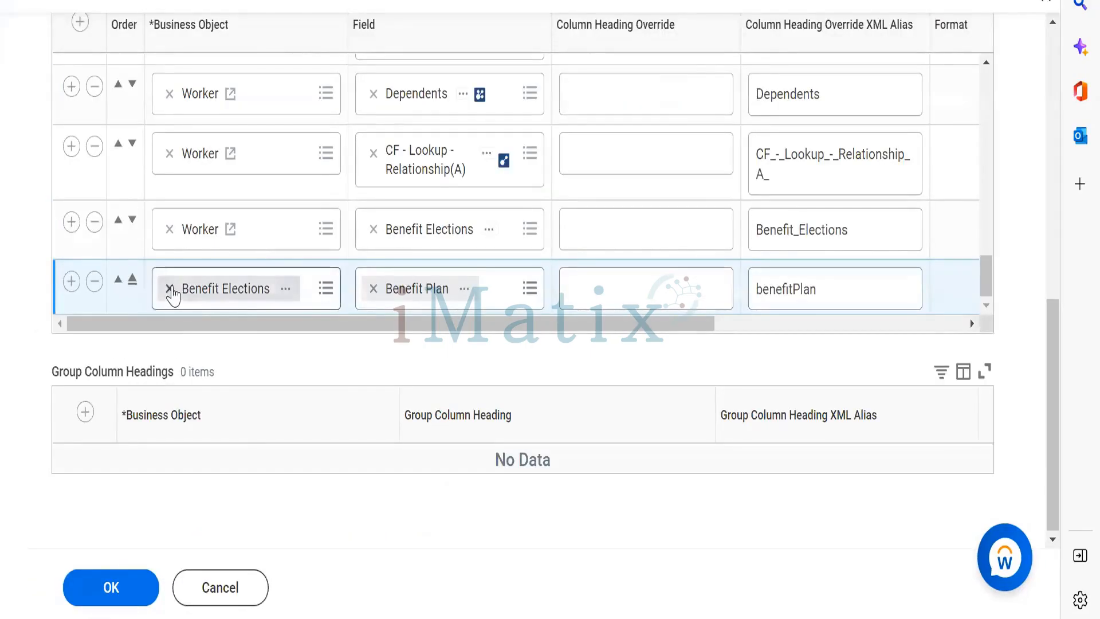
left_click(171, 290)
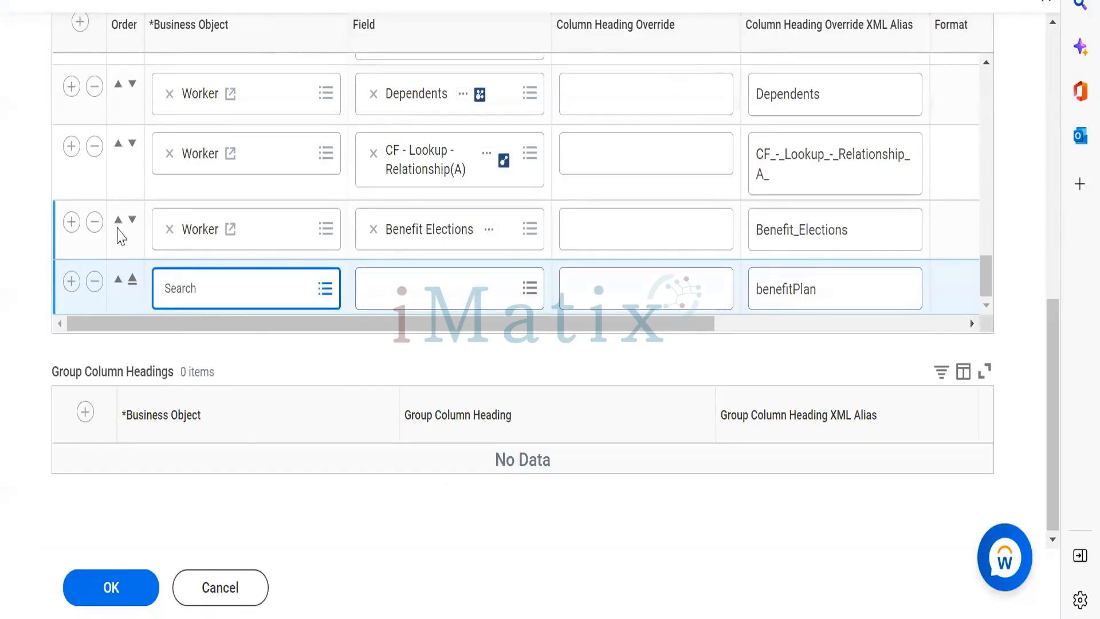
left_click(95, 222)
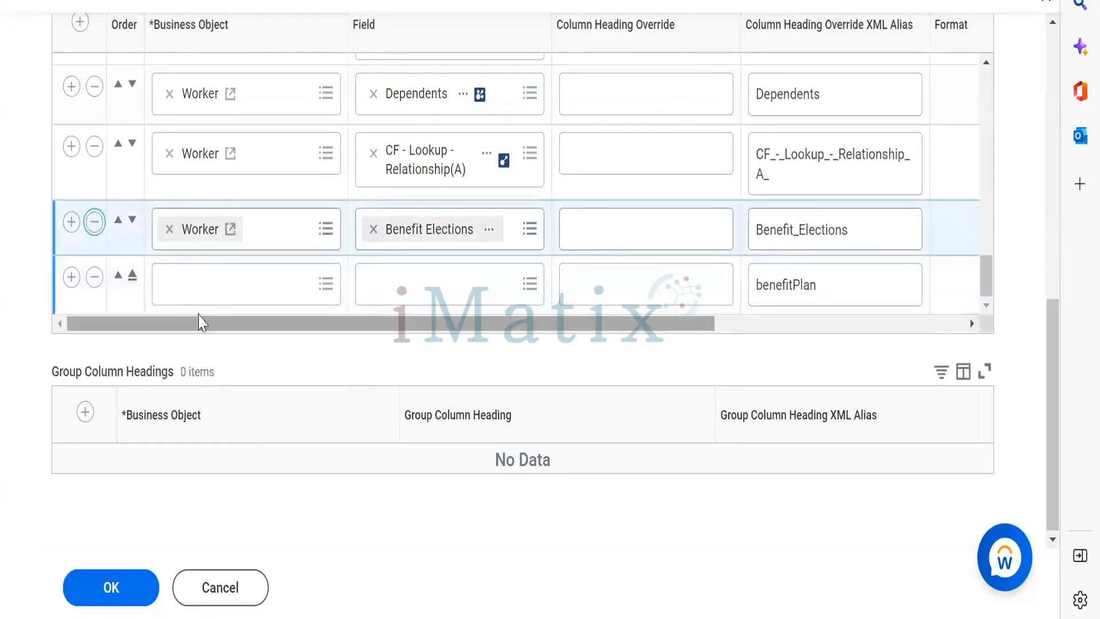
left_click(198, 294)
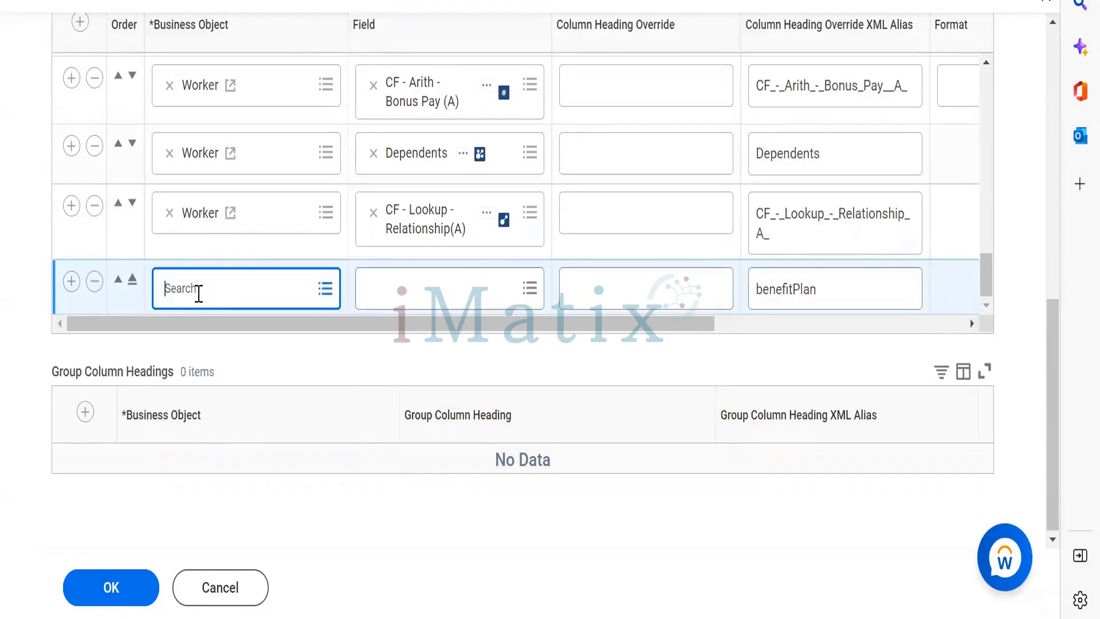
type("wo")
key("BackSpace")
key("BackSpace")
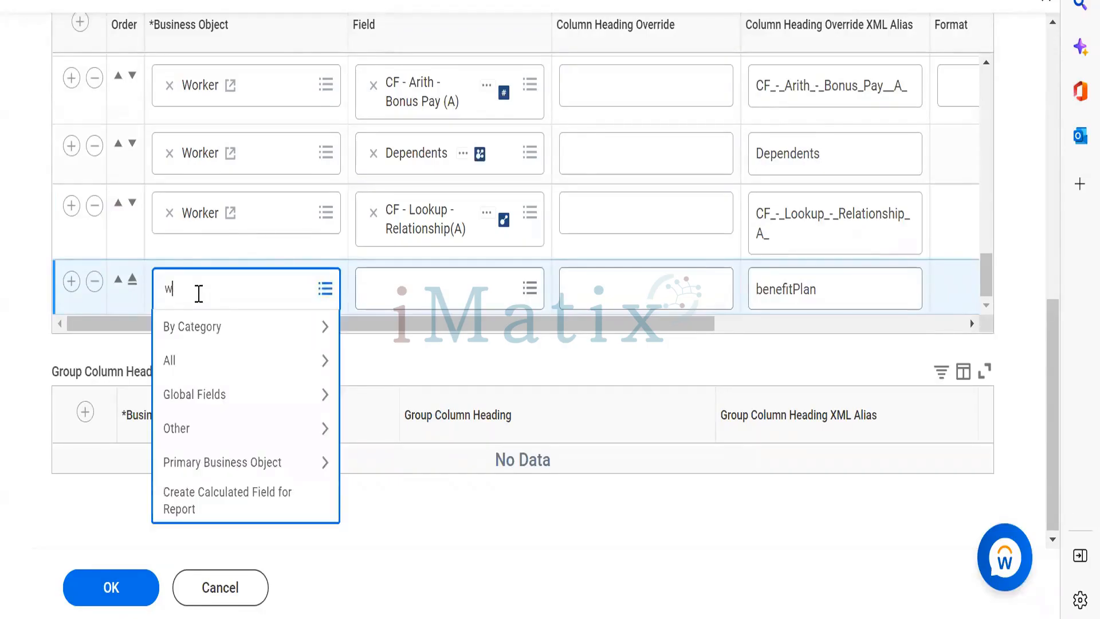
Add a Worker row for CF - Lookup - Benefit plan (A) below the relationship row and remove the leftover benefitPlan row.
left_click(70, 207)
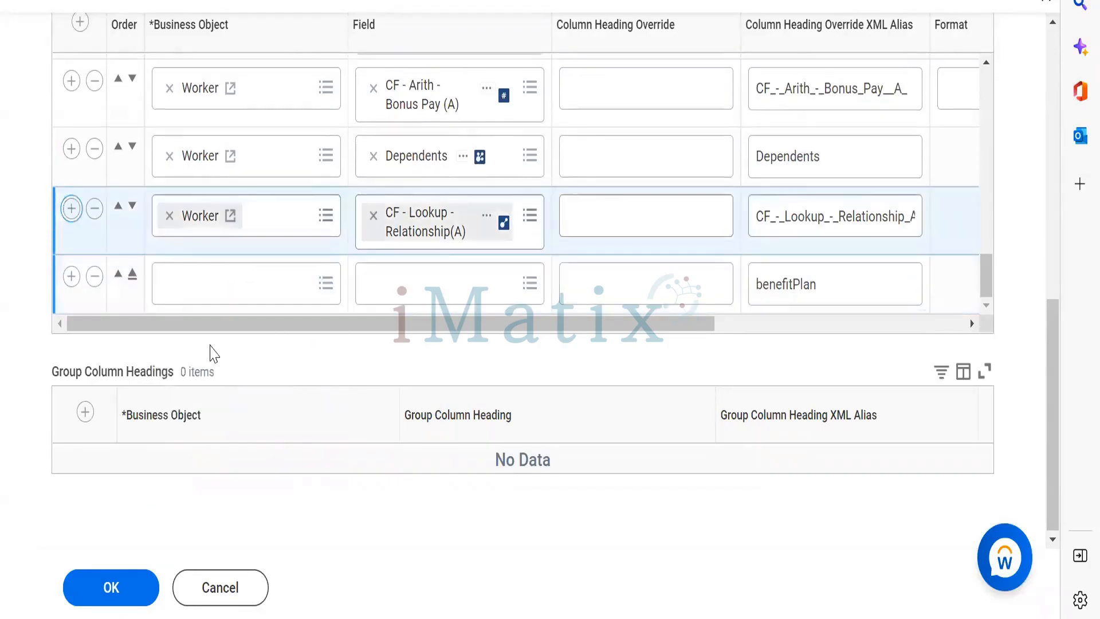
left_click(429, 295)
key("ctrl+v")
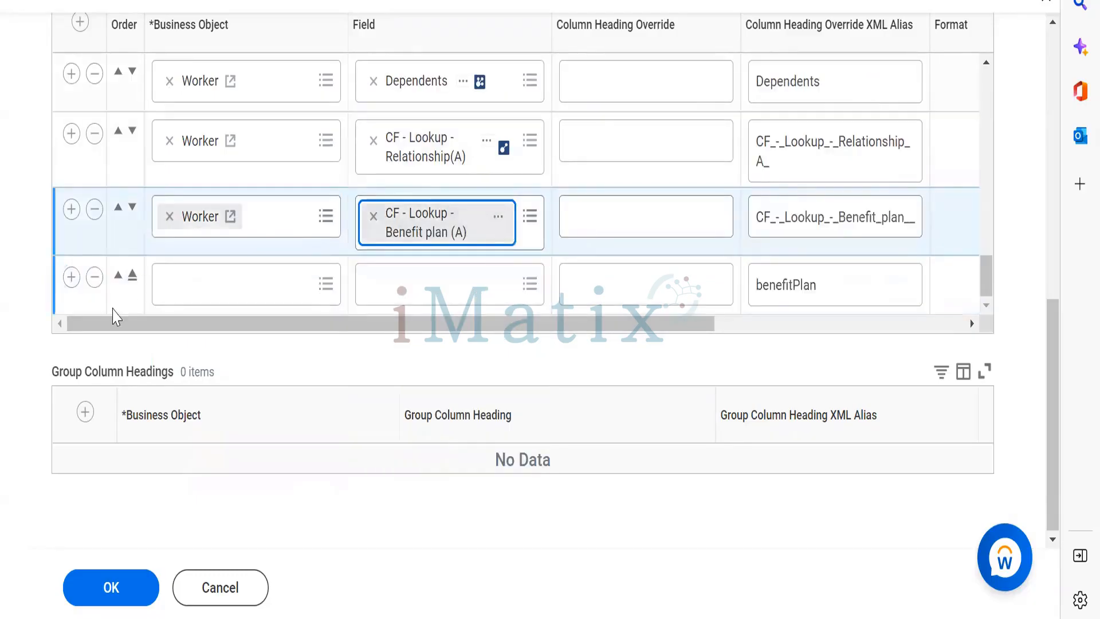
left_click(94, 277)
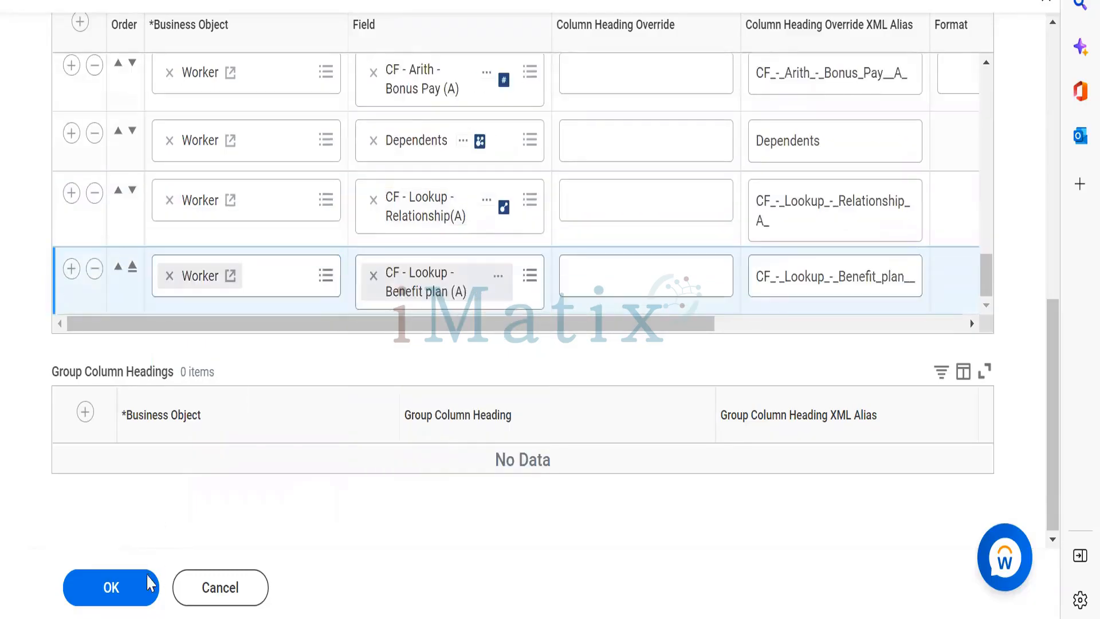
Save the report definition, accepting the alerts, and run the report to review its output columns.
left_click(120, 583)
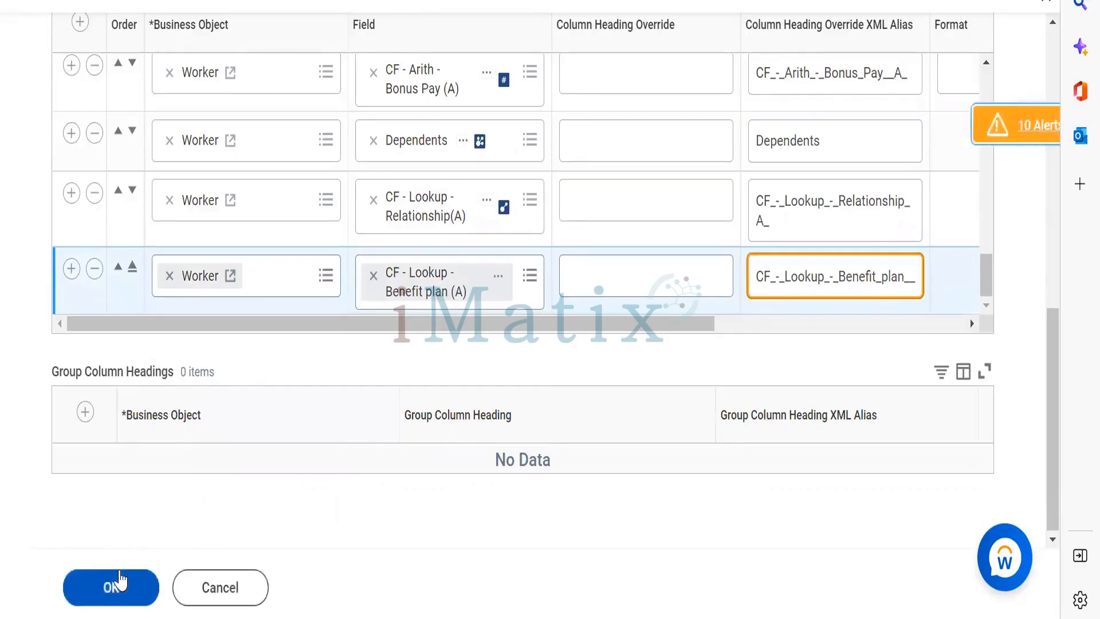
left_click(111, 589)
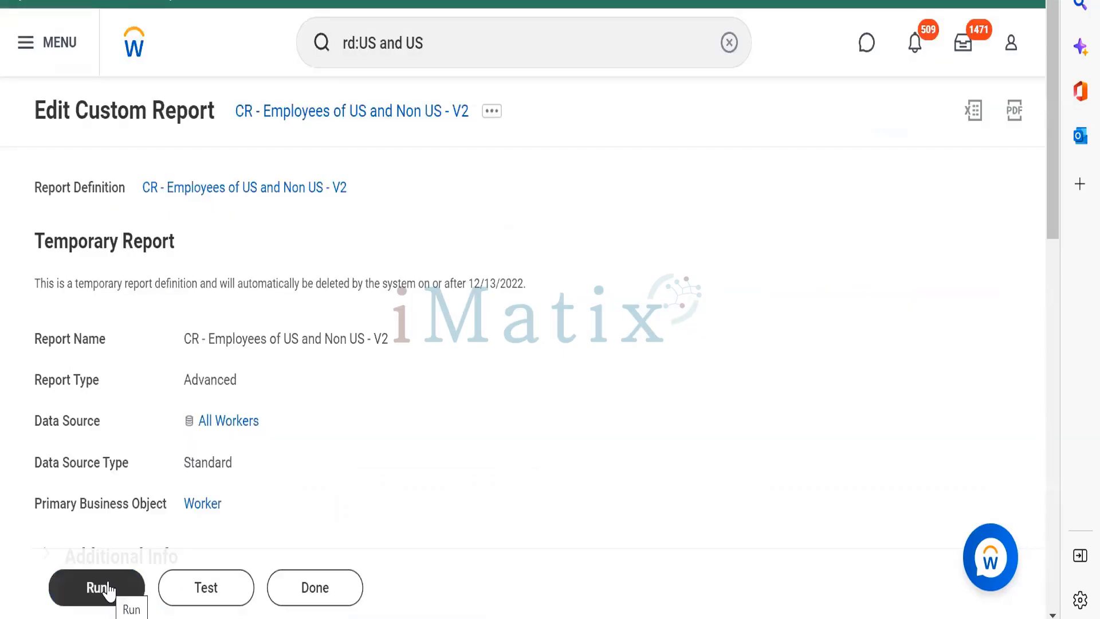
left_click(103, 588)
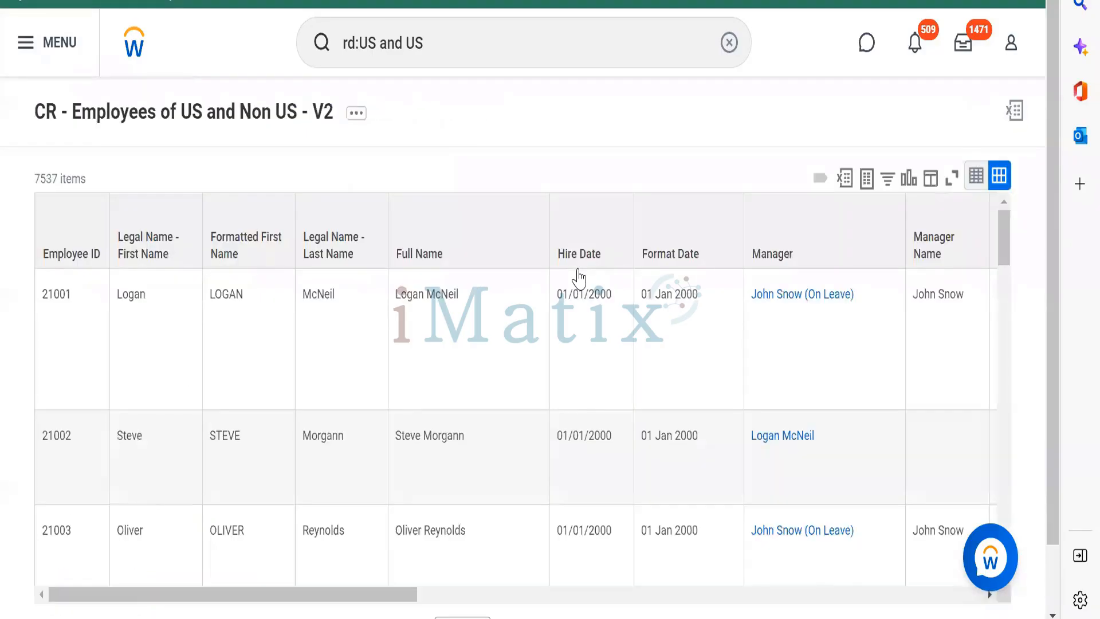
scroll(963, 535, "down", 2)
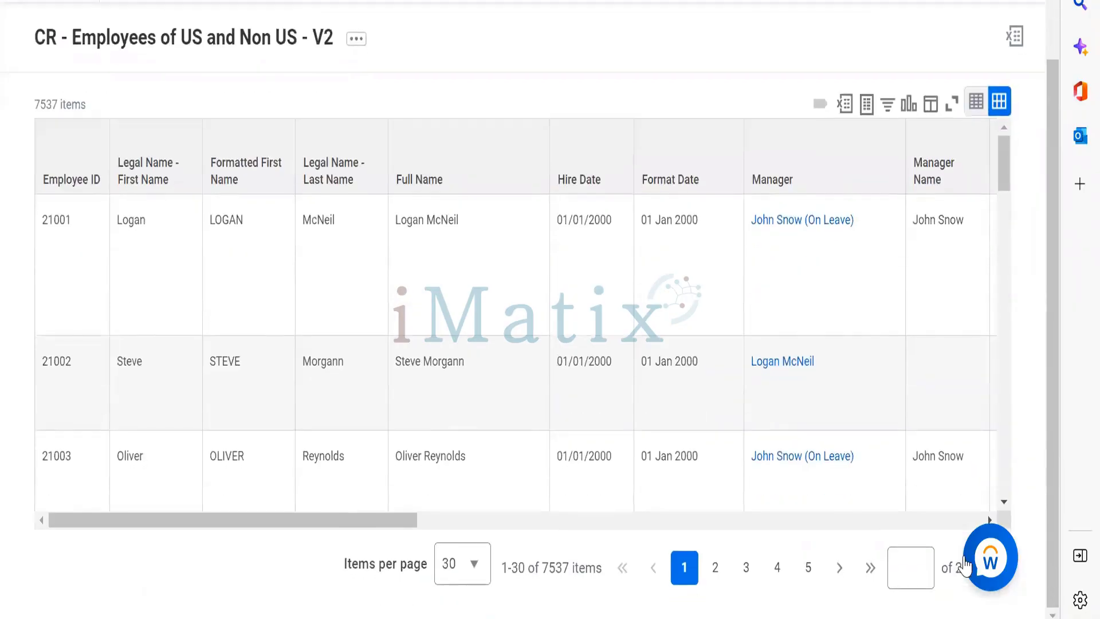
scroll(960, 533, "right", 3)
scroll(960, 533, "right", 20)
left_click(706, 519)
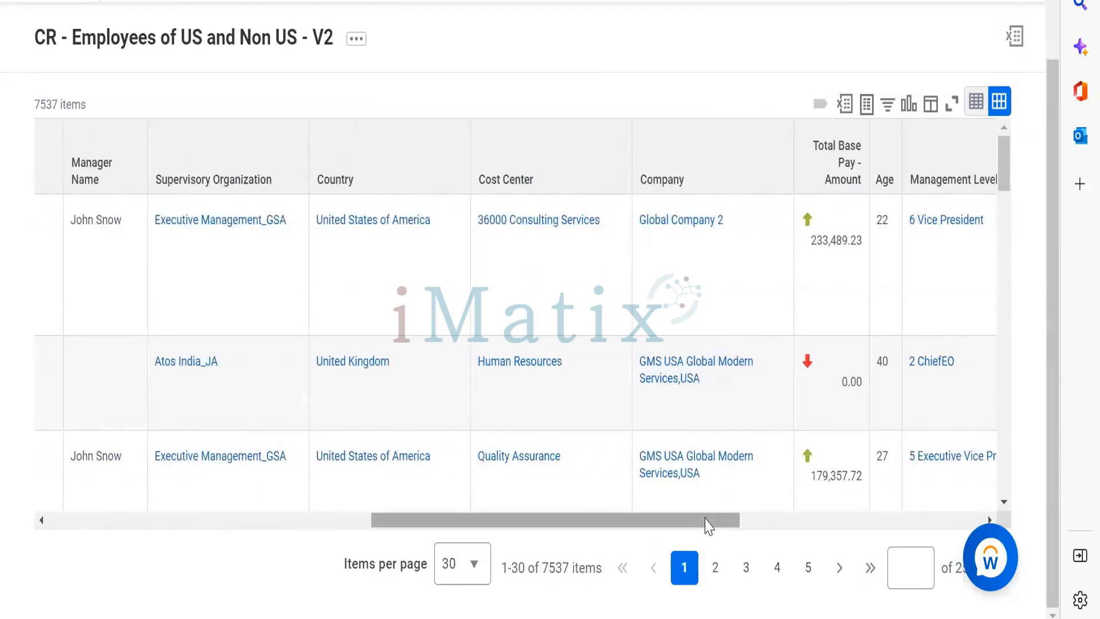